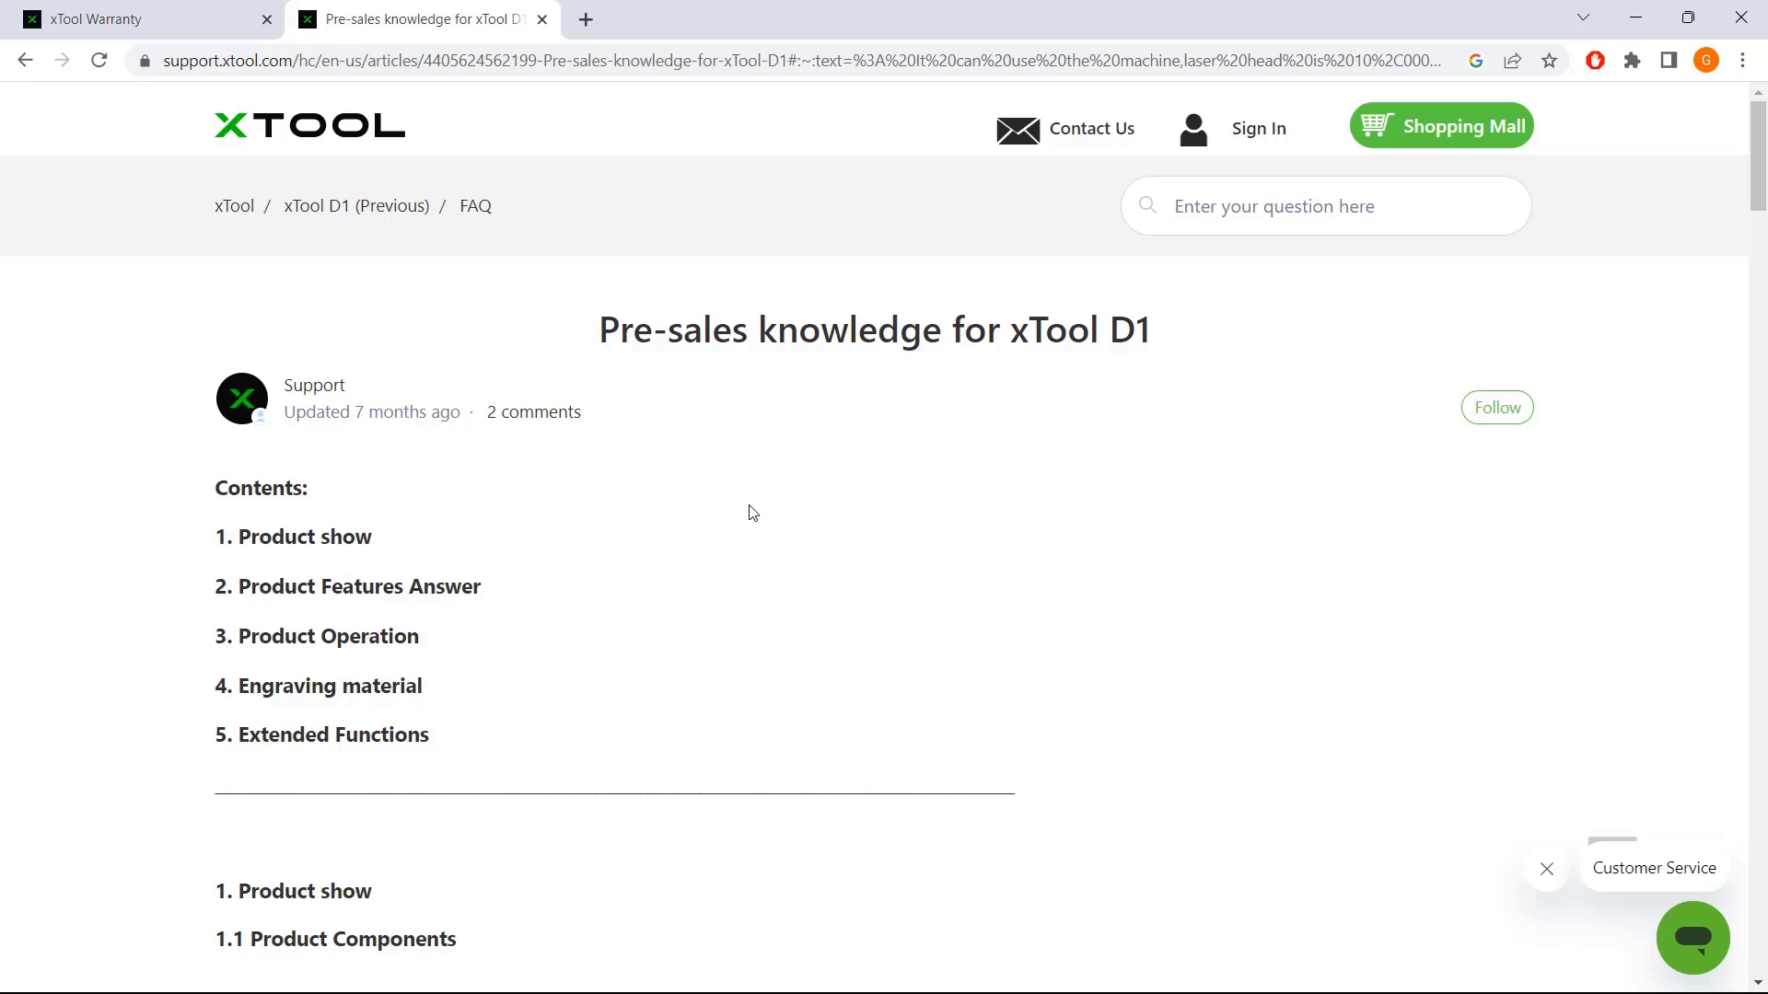
- Search the NEJE shop FAQ page for 'hours' to reach the Q14 answer
{"action": "key", "text": "ctrl+f"}
{"action": "type", "text": "hours"}
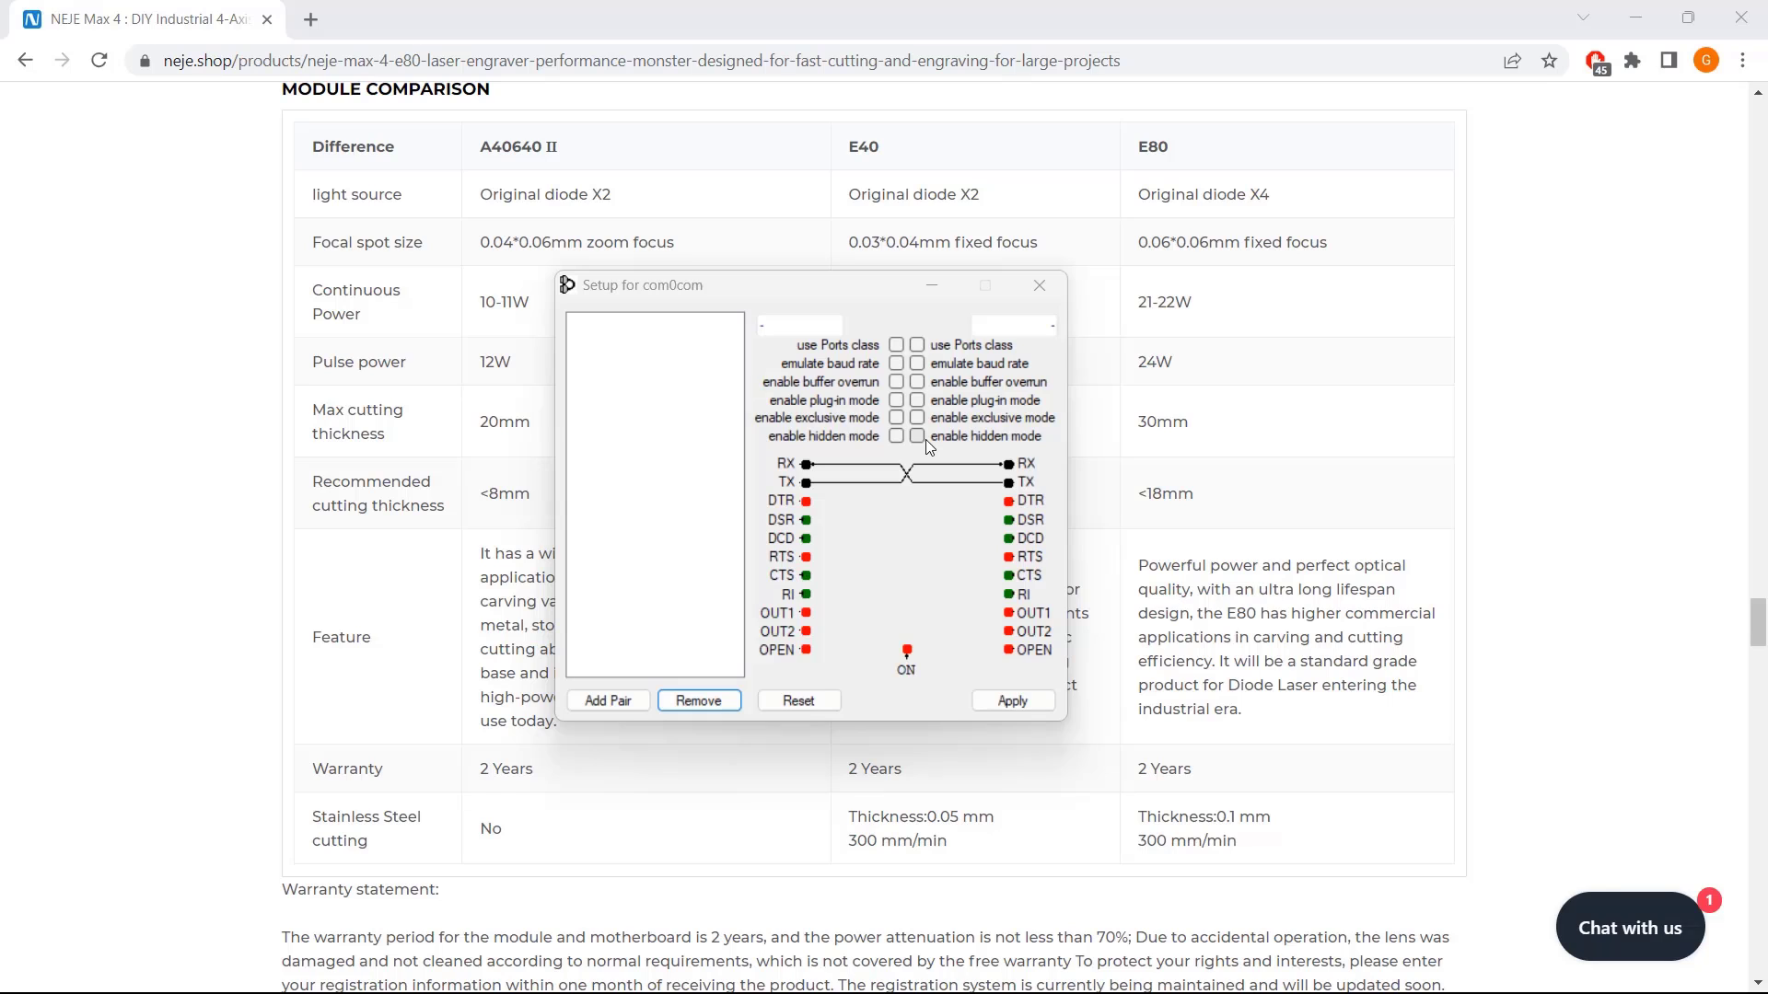
- Add a com0com port pair with both ports using the Ports class, creating COM9 and COM10
{"action": "left_click", "coordinate": [624, 697]}
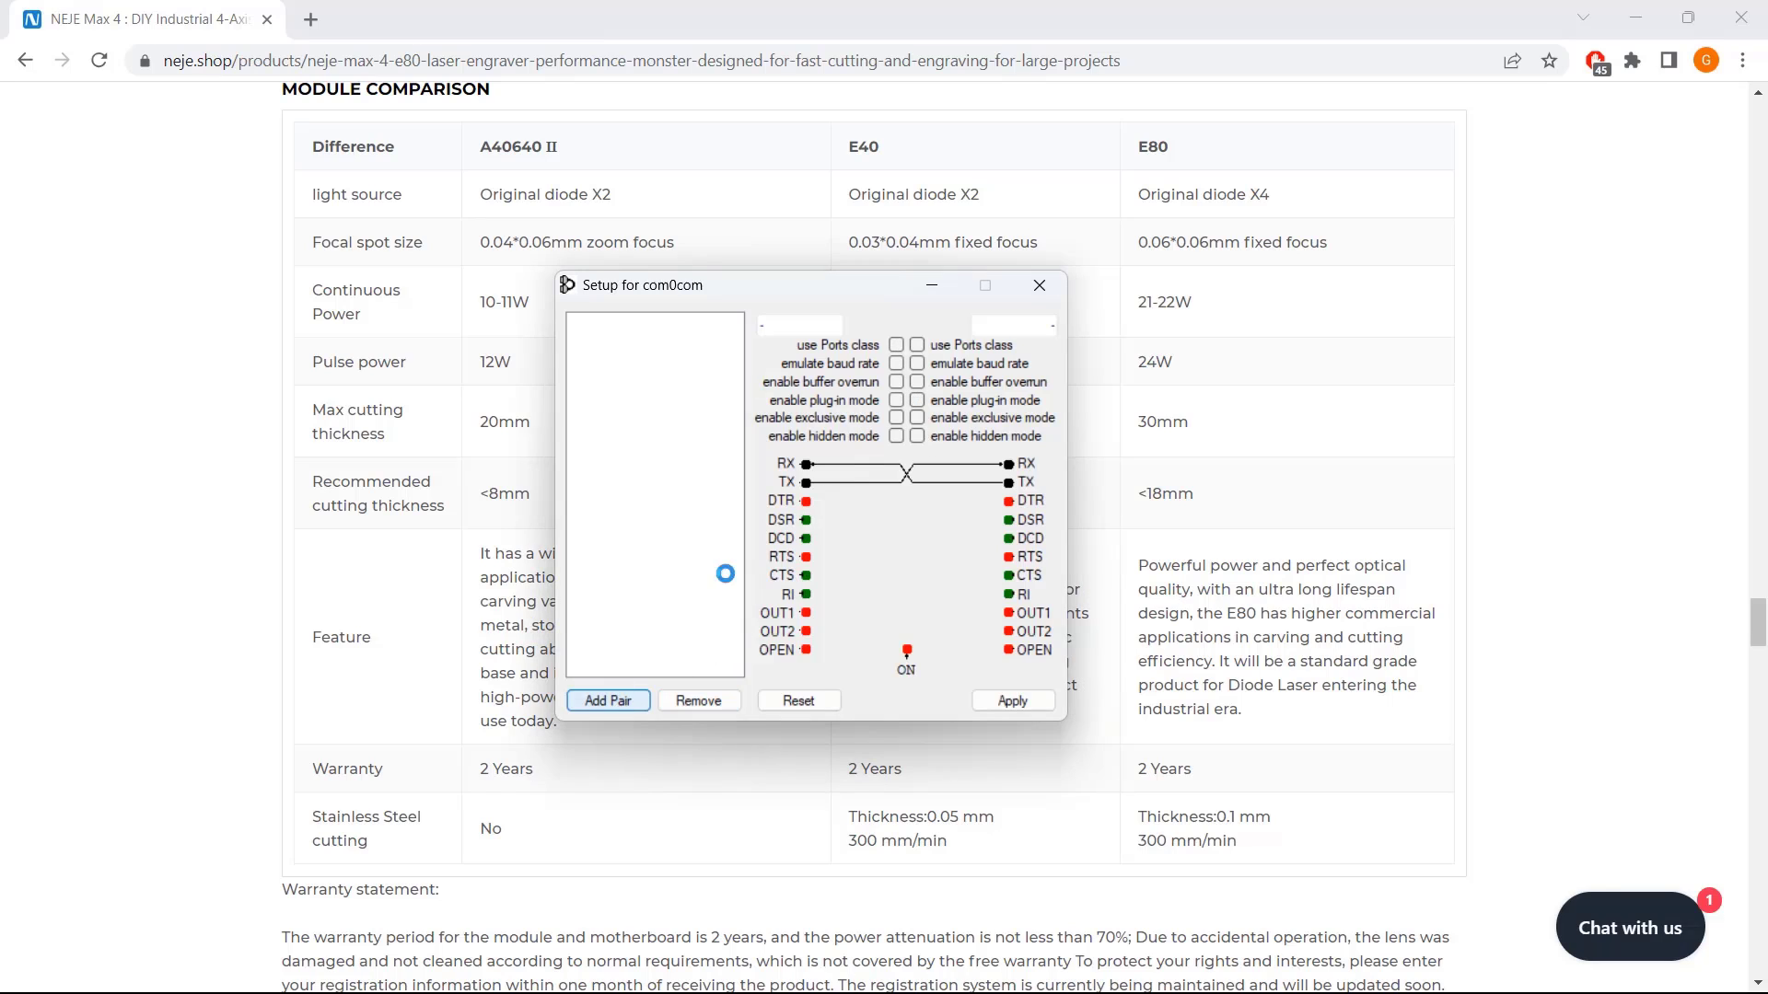
{"action": "left_click", "coordinate": [896, 344]}
{"action": "left_click", "coordinate": [917, 344]}
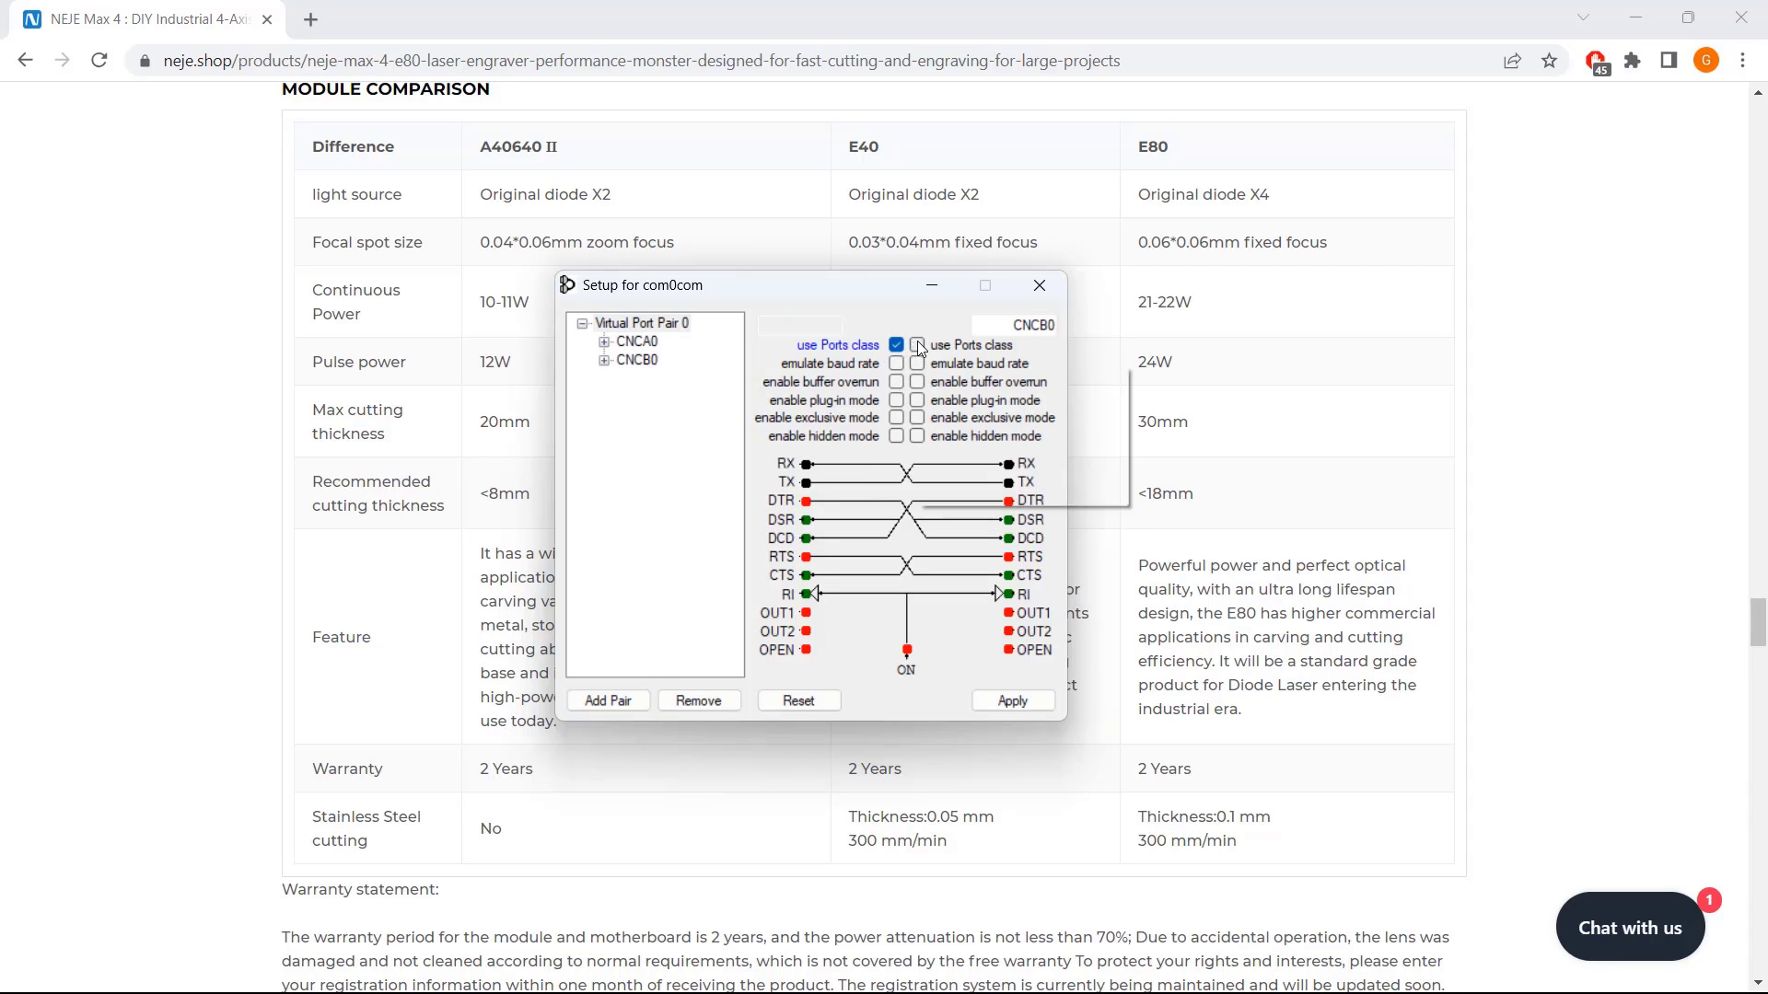
{"action": "left_click", "coordinate": [1007, 697]}
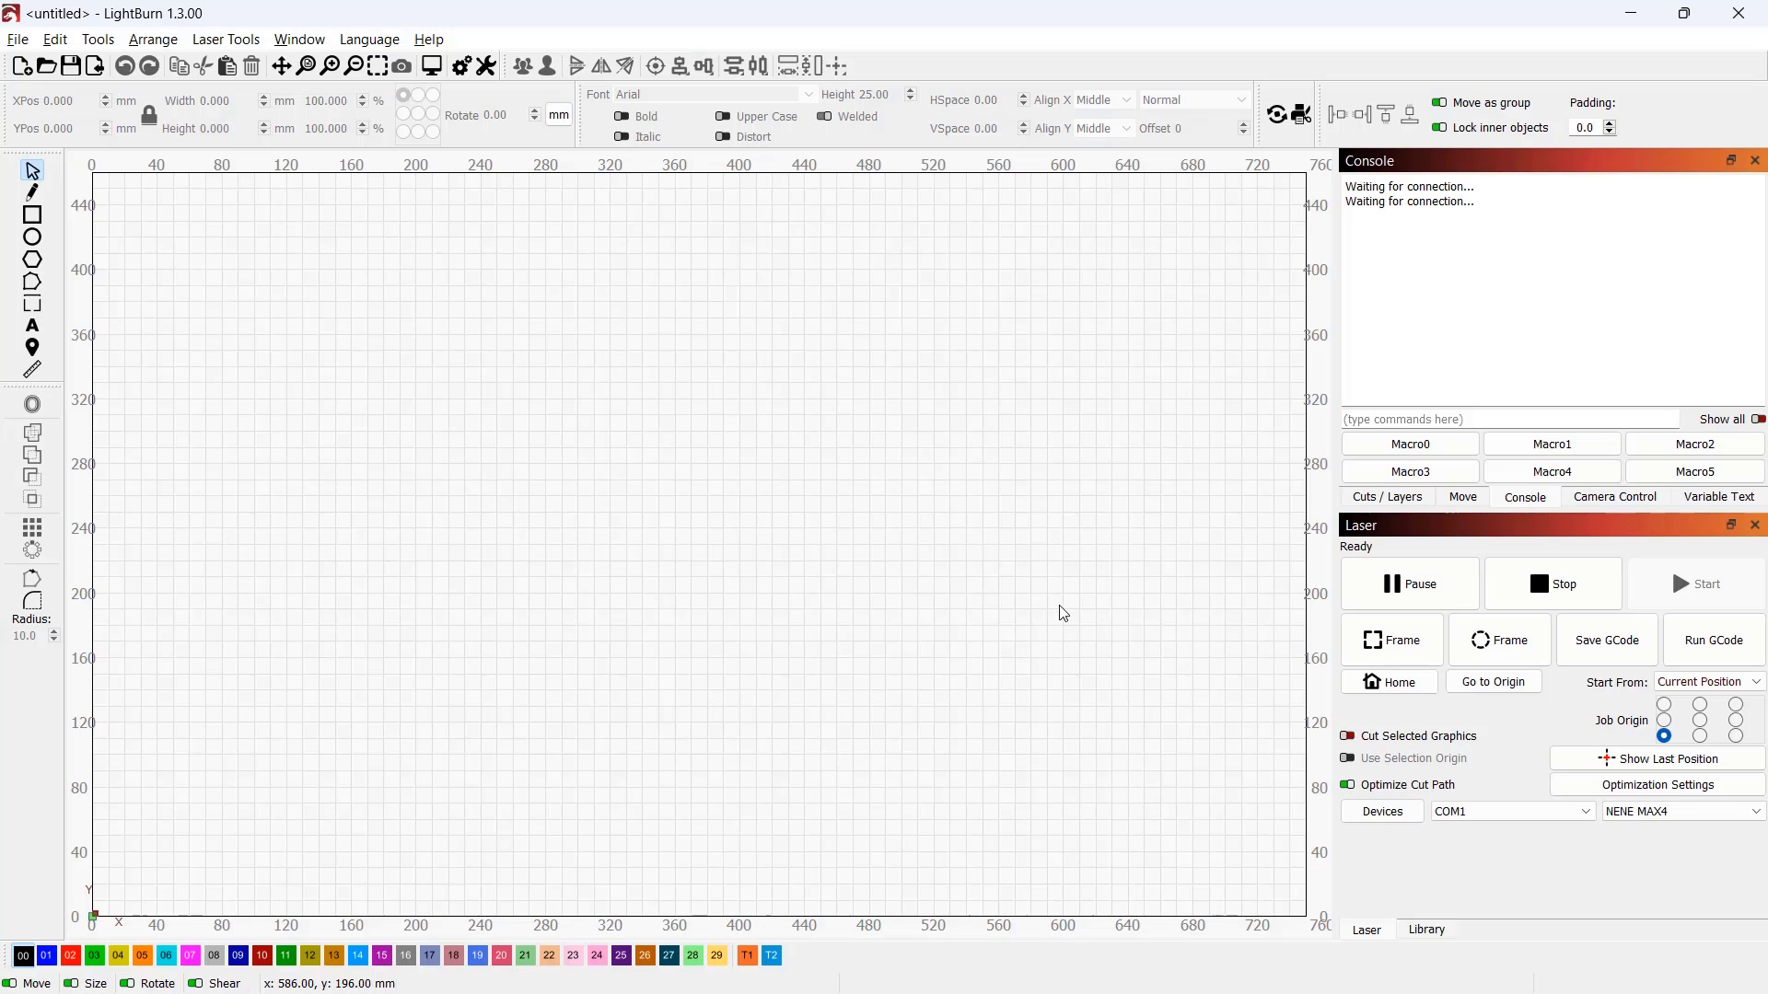
- Show the Laser panel's serial port list, now listing COM9 and COM10 beside COM1
{"action": "left_click", "coordinate": [1464, 813]}
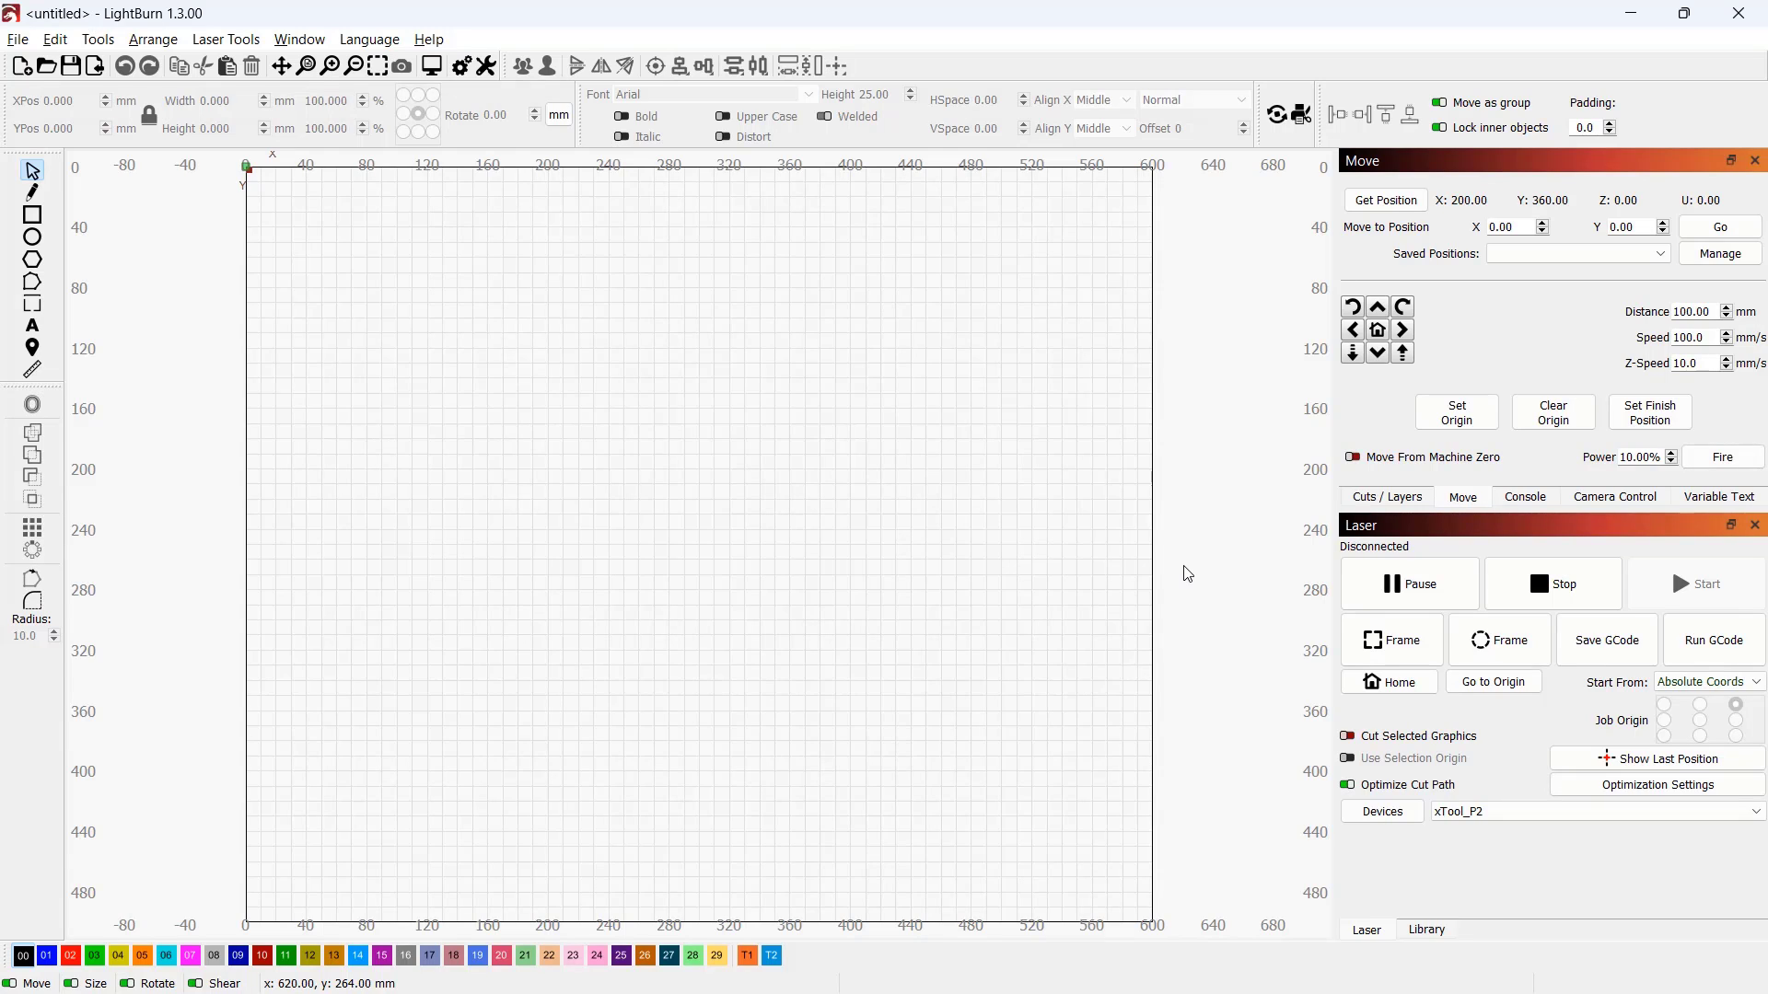
- Run Find My Laser over USB and add the detected GRBL laser as a device
{"action": "left_click", "coordinate": [1383, 812]}
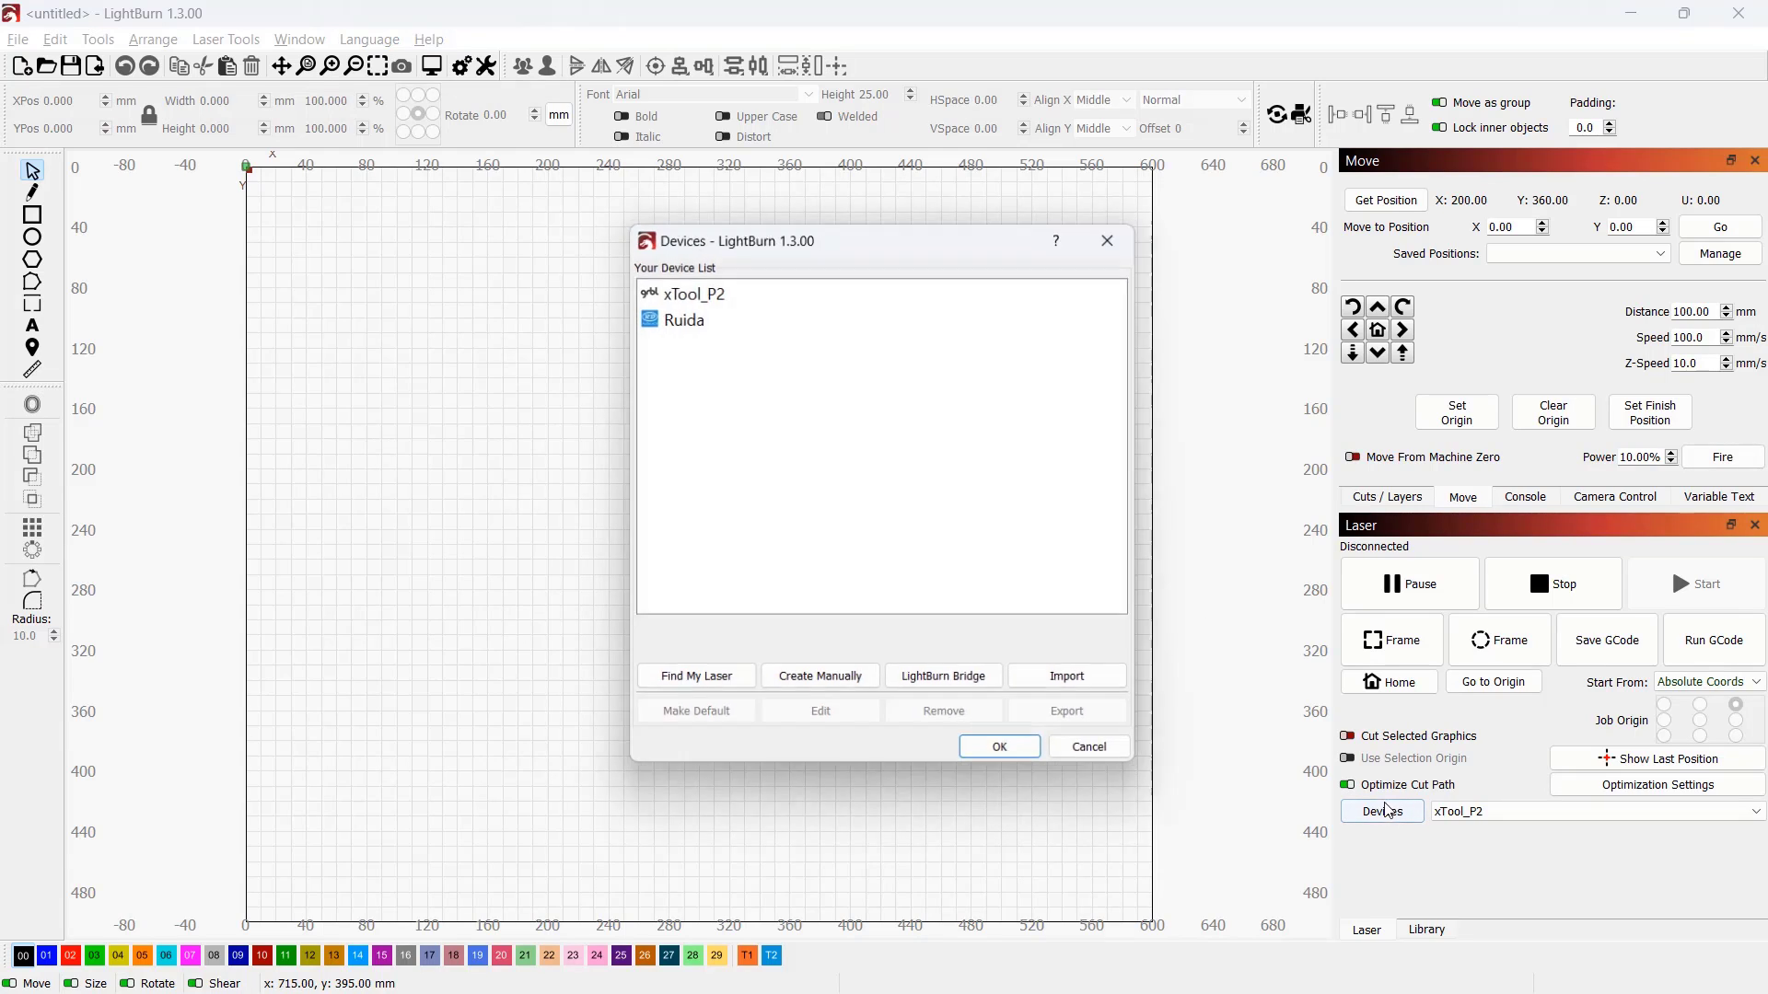
{"action": "left_click", "coordinate": [725, 683]}
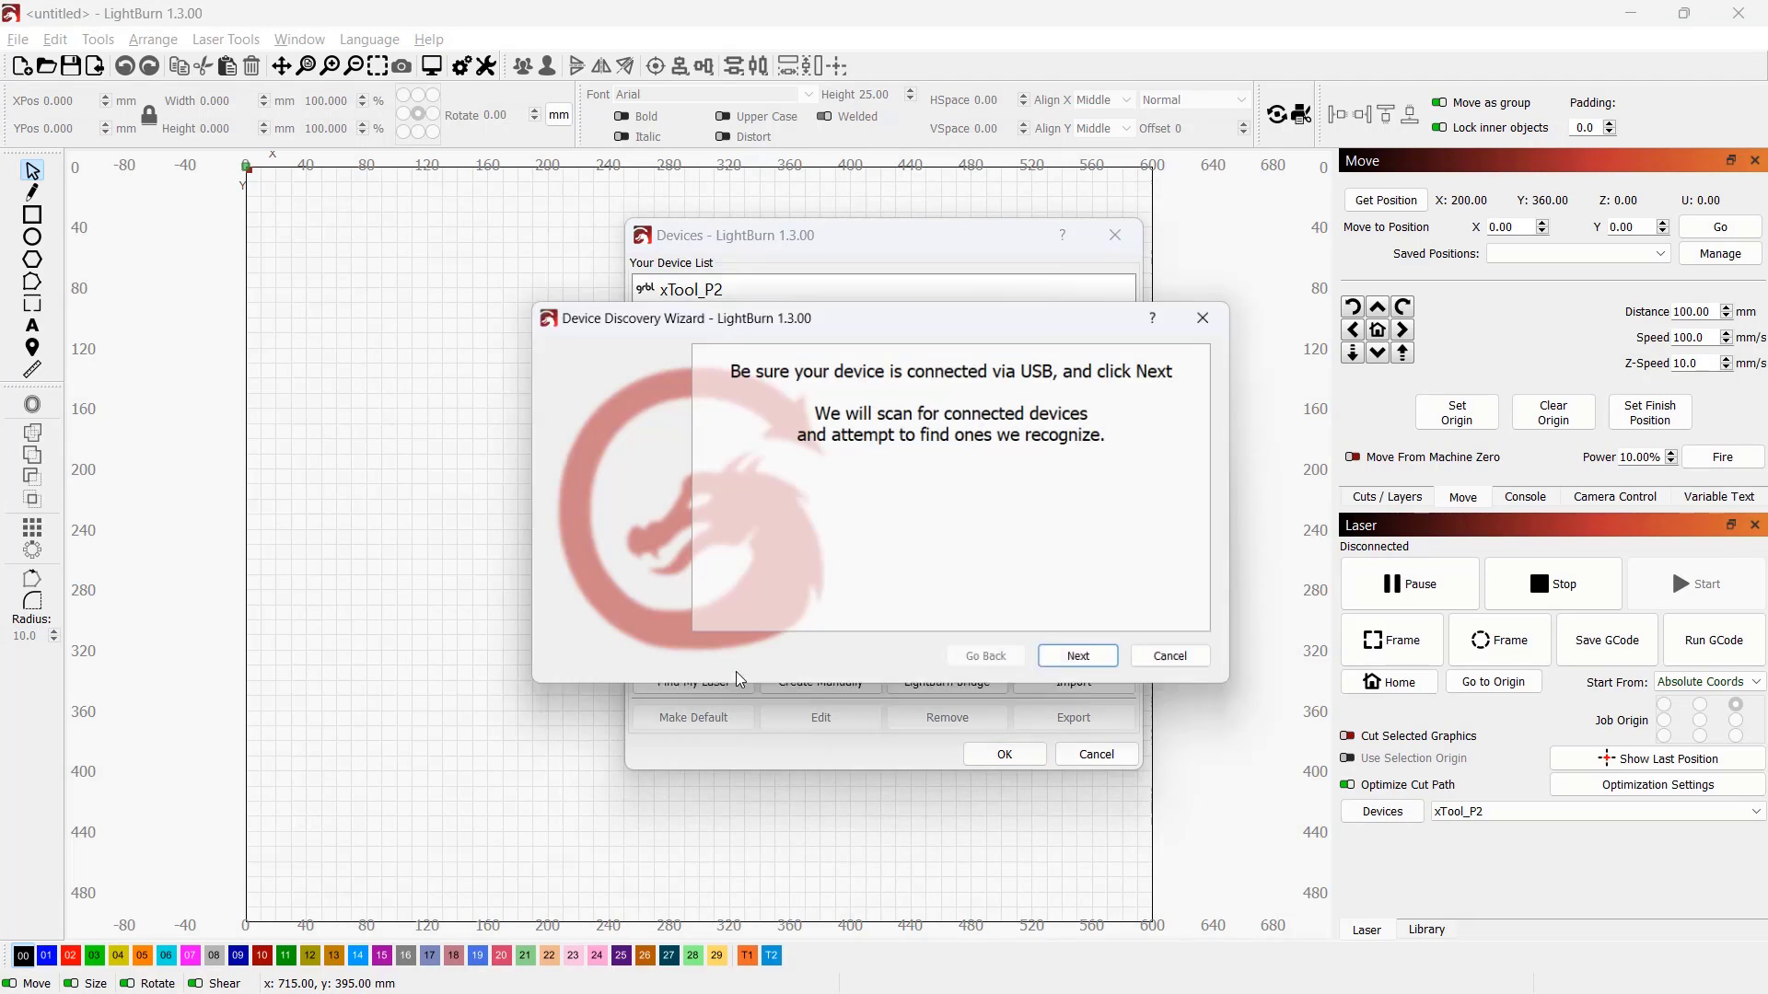
{"action": "left_click", "coordinate": [1094, 667]}
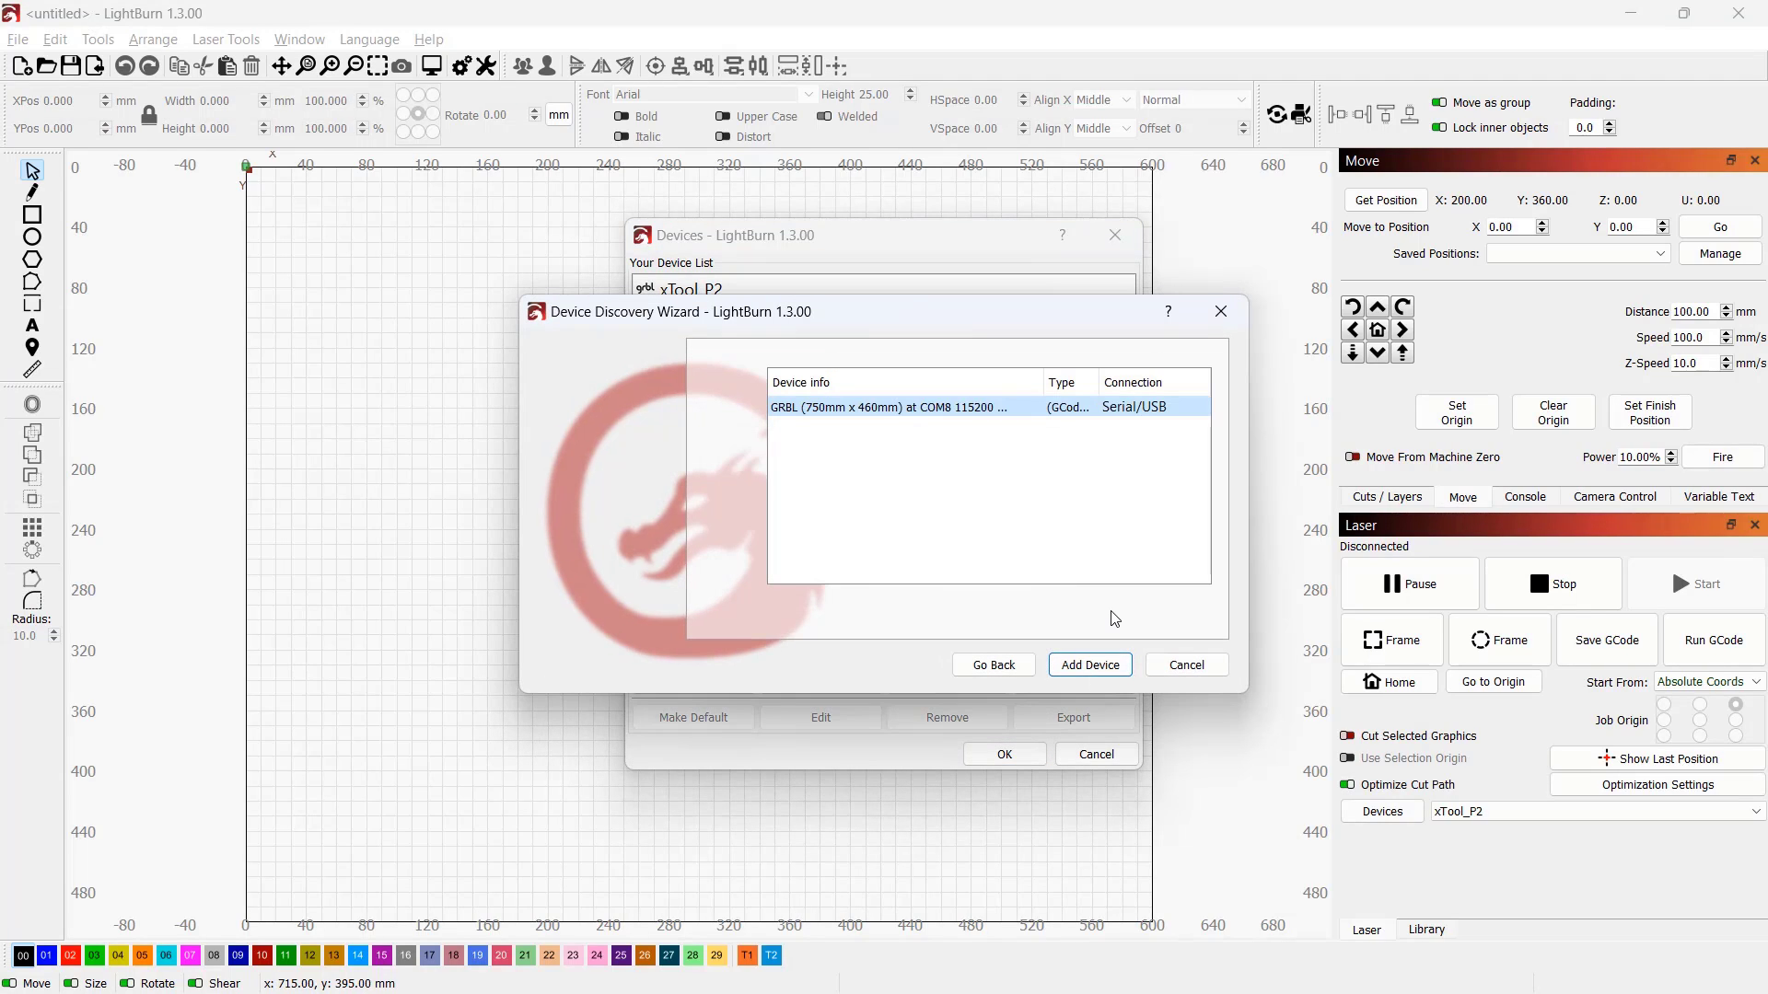
{"action": "left_click", "coordinate": [1090, 664]}
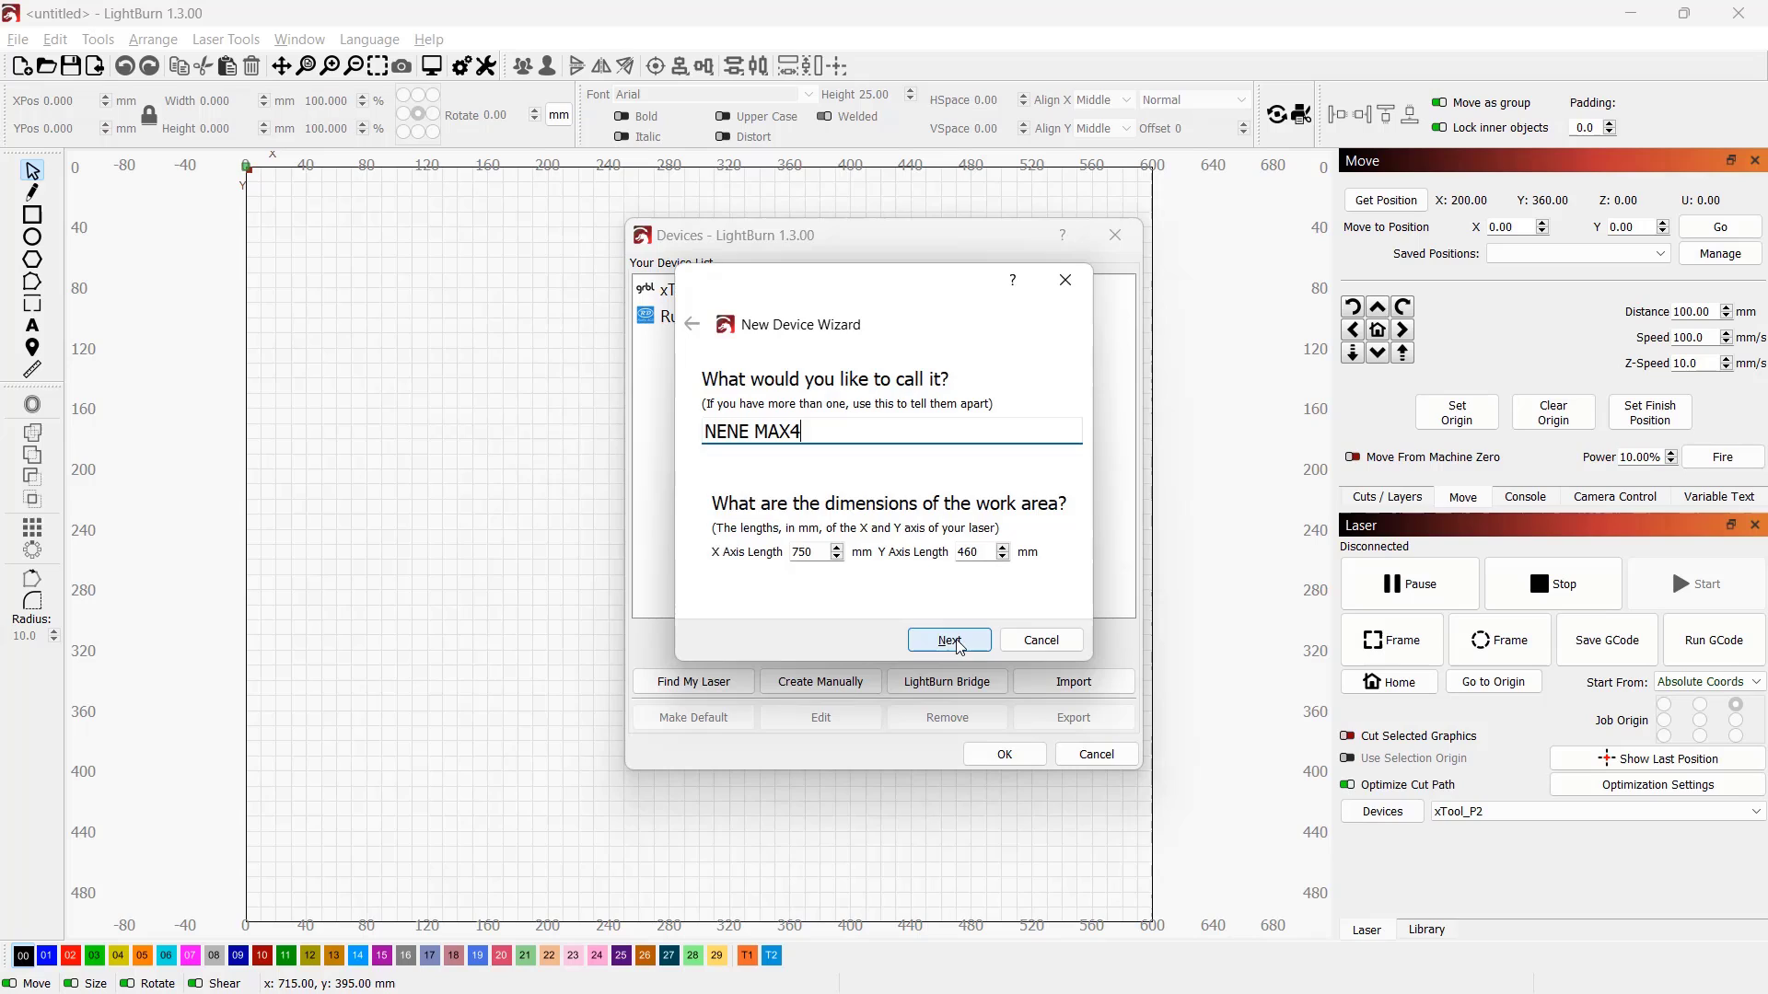
- Finish the wizard as NENE MAX4 with a 750 × 460 mm area and make it active
{"action": "left_click", "coordinate": [950, 639]}
{"action": "left_click", "coordinate": [949, 640]}
{"action": "left_click", "coordinate": [953, 642]}
{"action": "left_click", "coordinate": [1005, 753]}
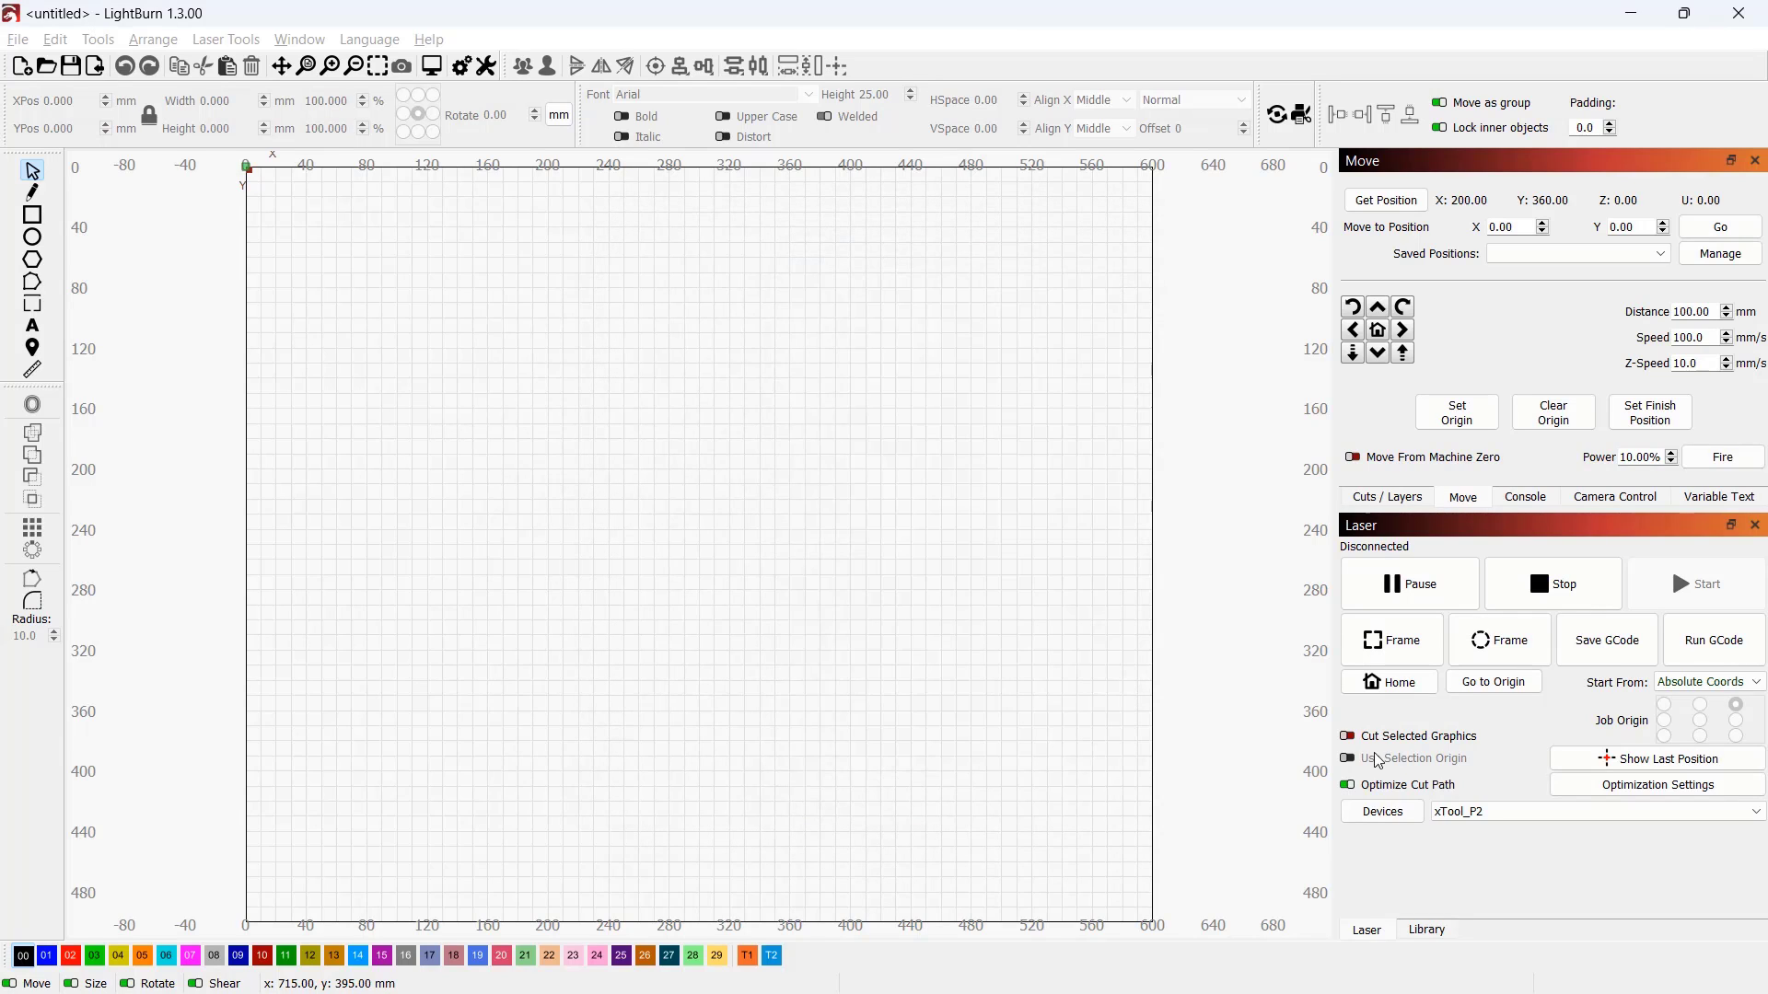
{"action": "left_click", "coordinate": [1556, 811]}
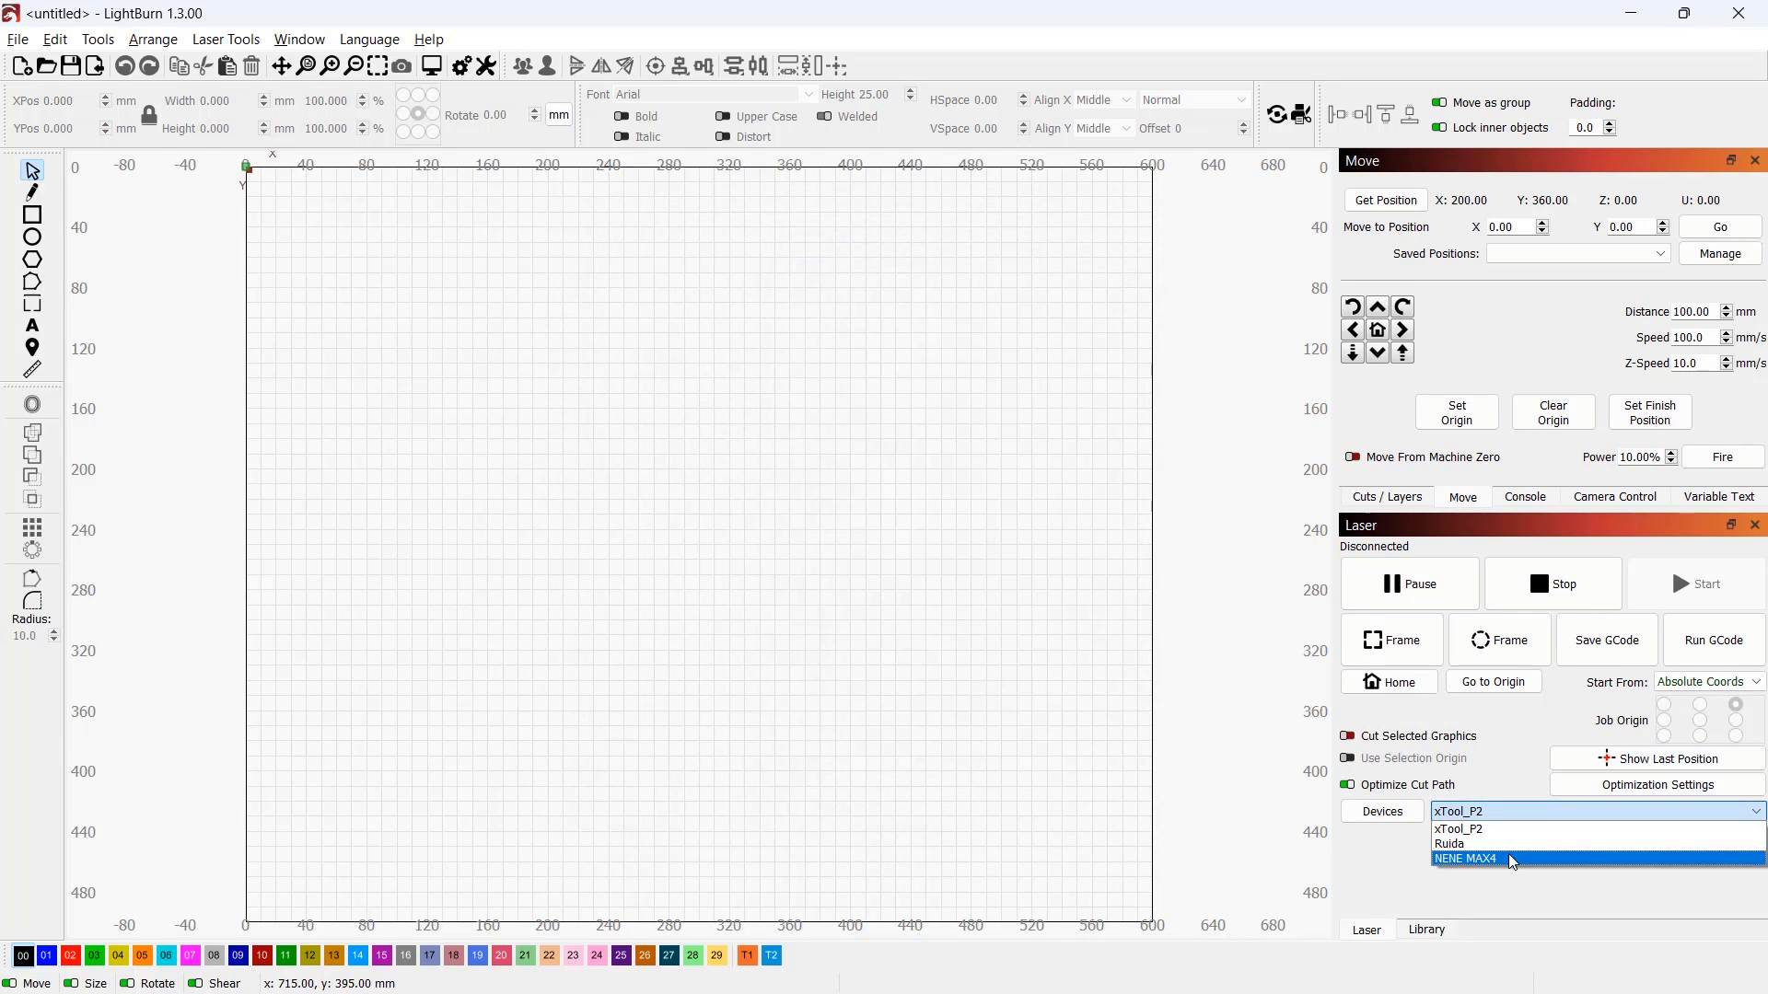
{"action": "left_click", "coordinate": [1513, 859]}
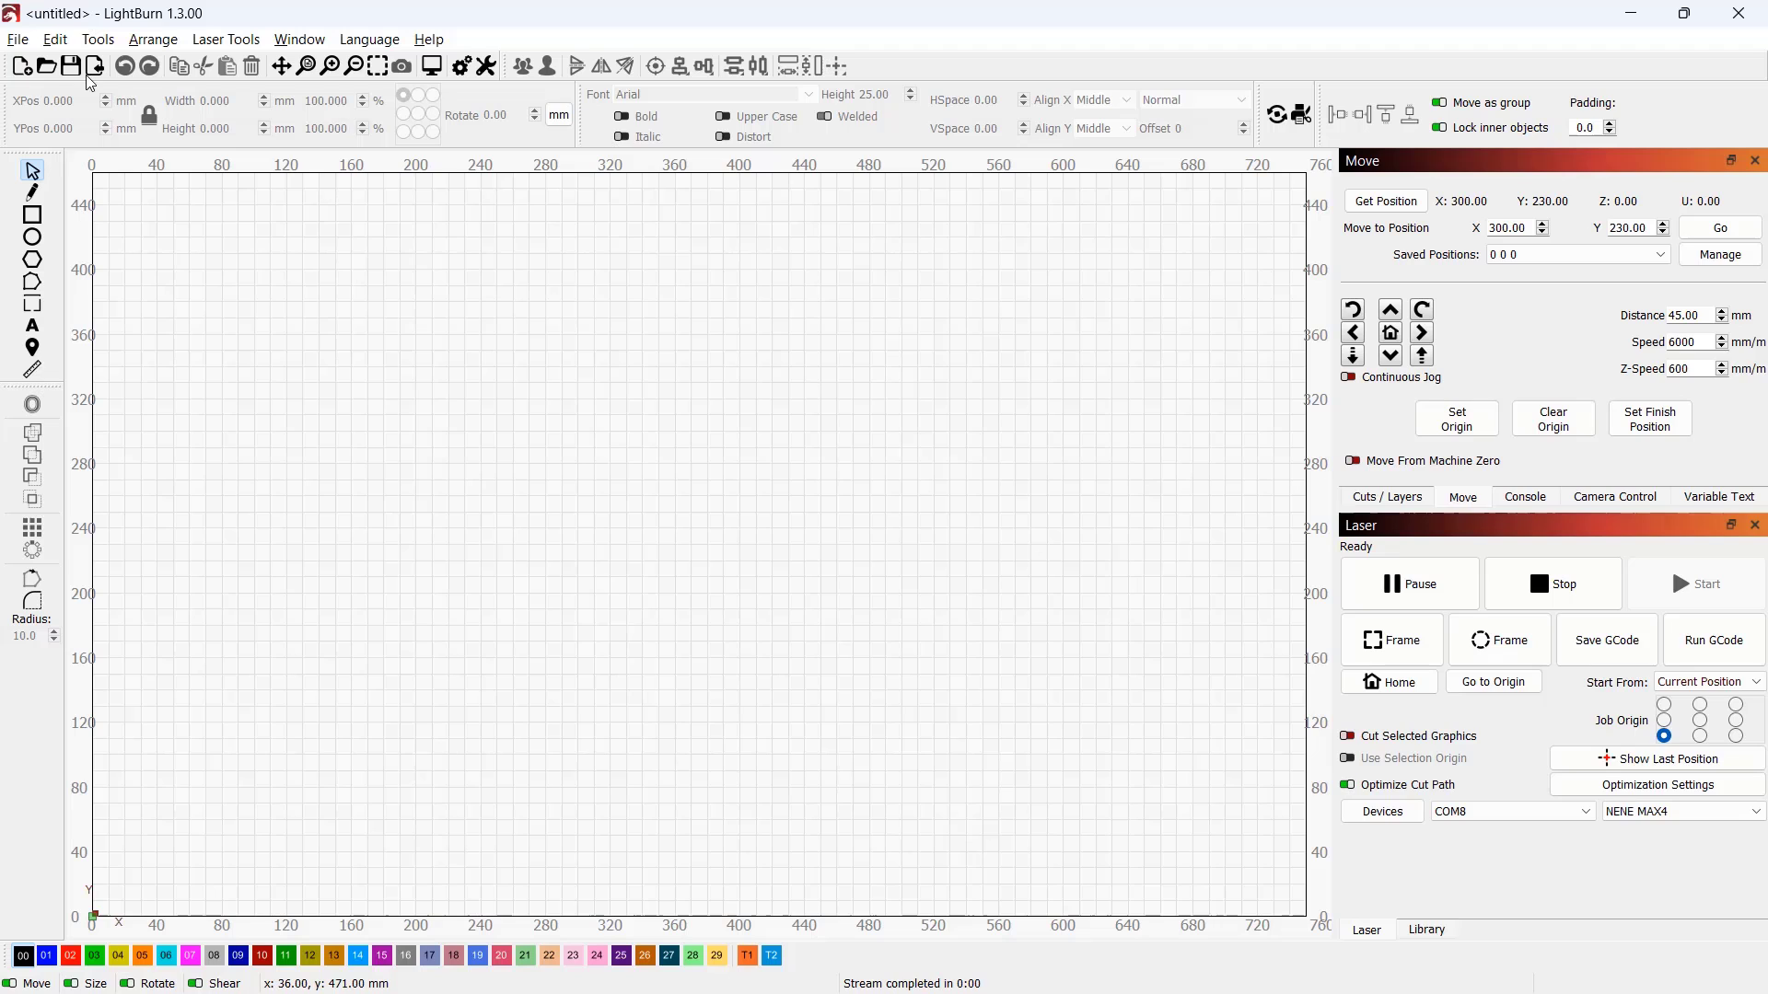
{"action": "left_click", "coordinate": [55, 42]}
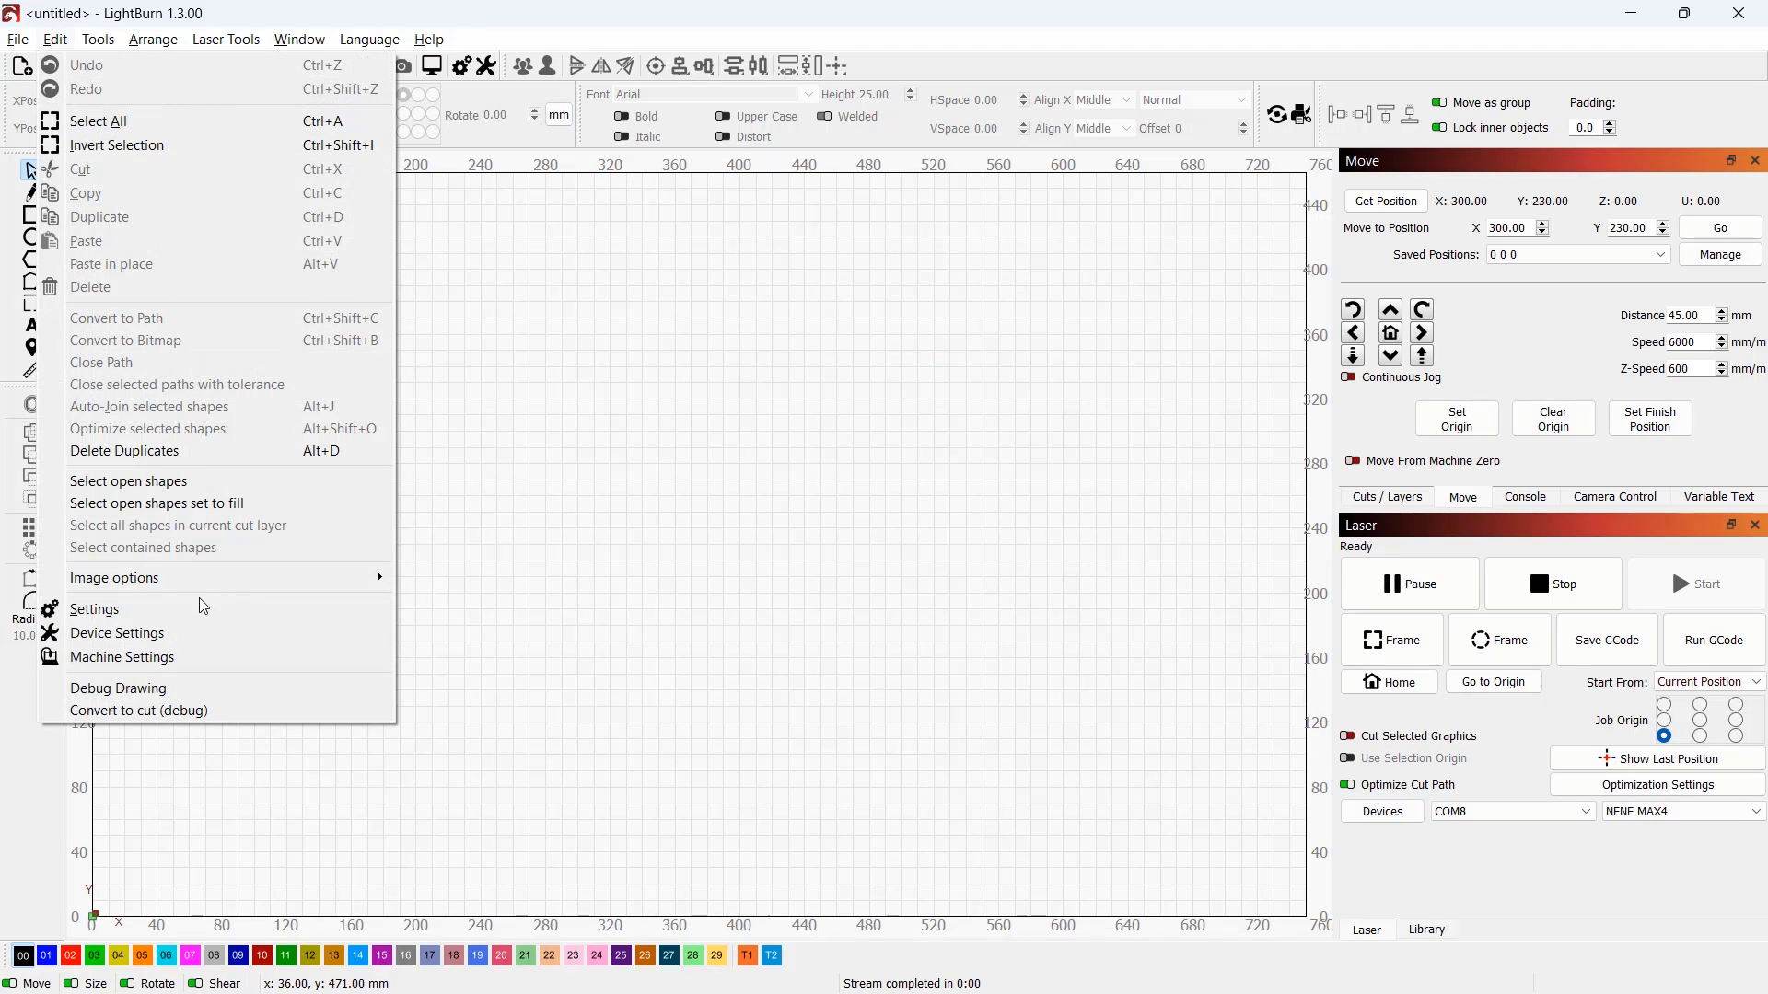
{"action": "left_click", "coordinate": [203, 636]}
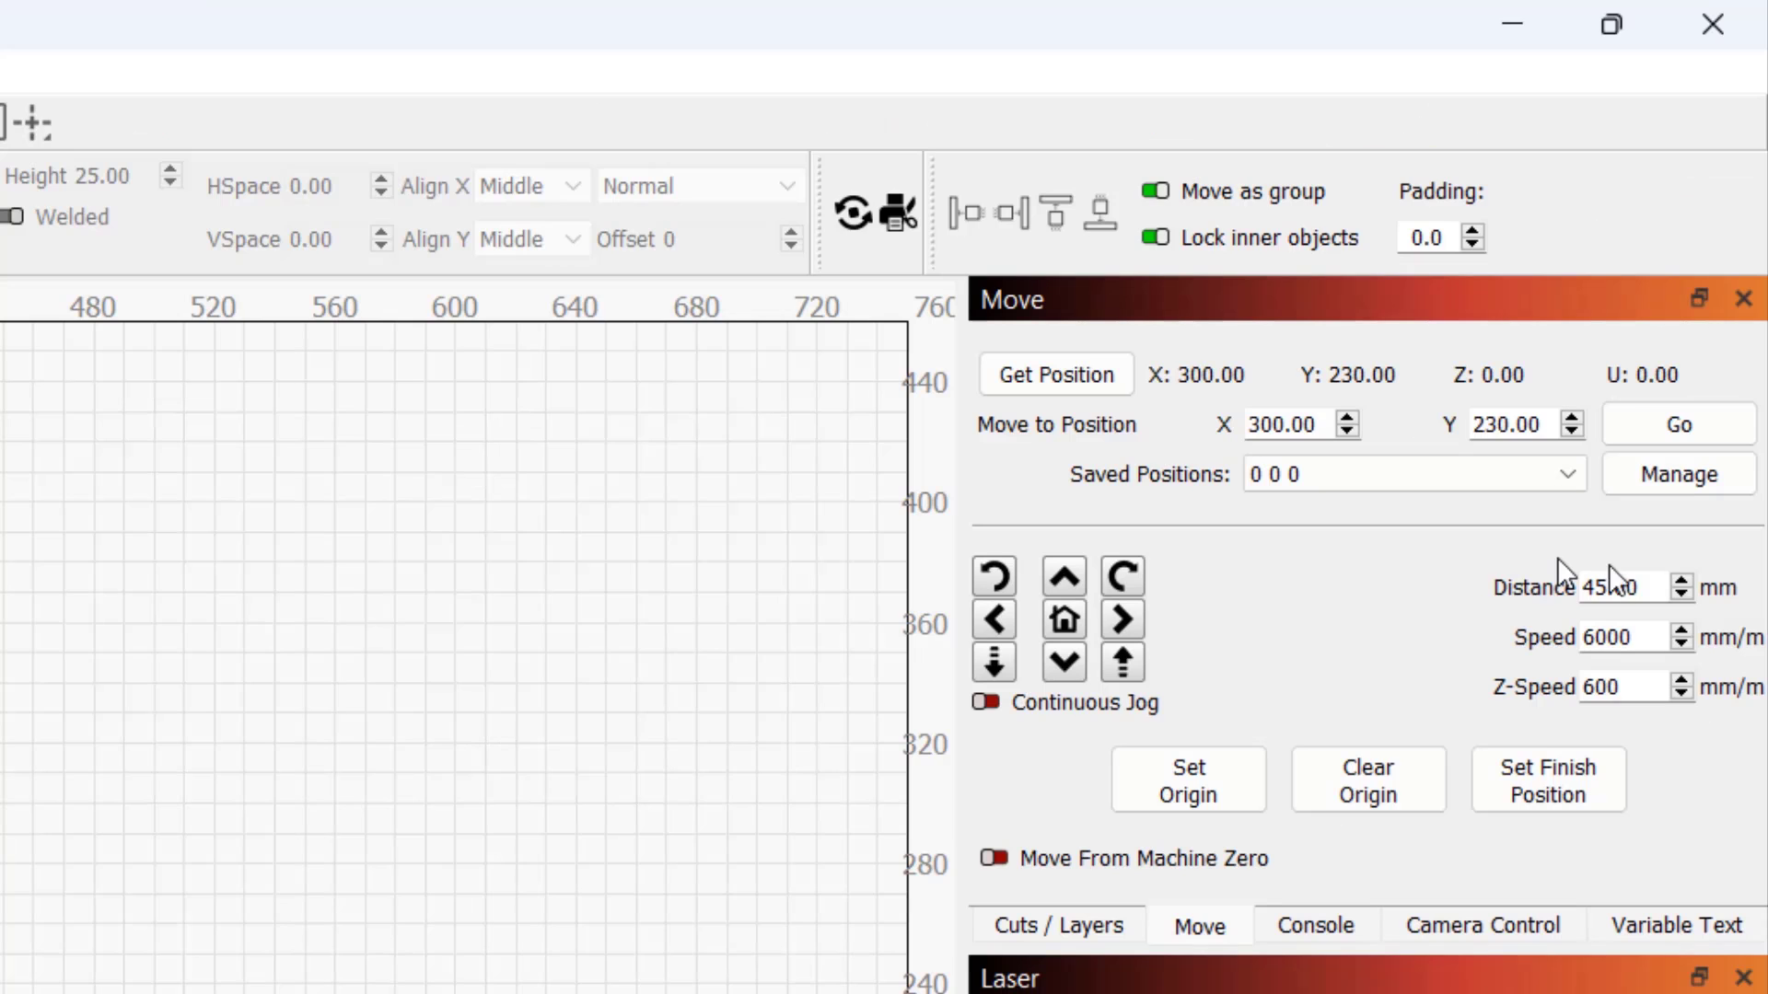
- Set the Move panel jog distance to 45
{"action": "double_click", "coordinate": [1671, 313]}
{"action": "type", "text": "45"}
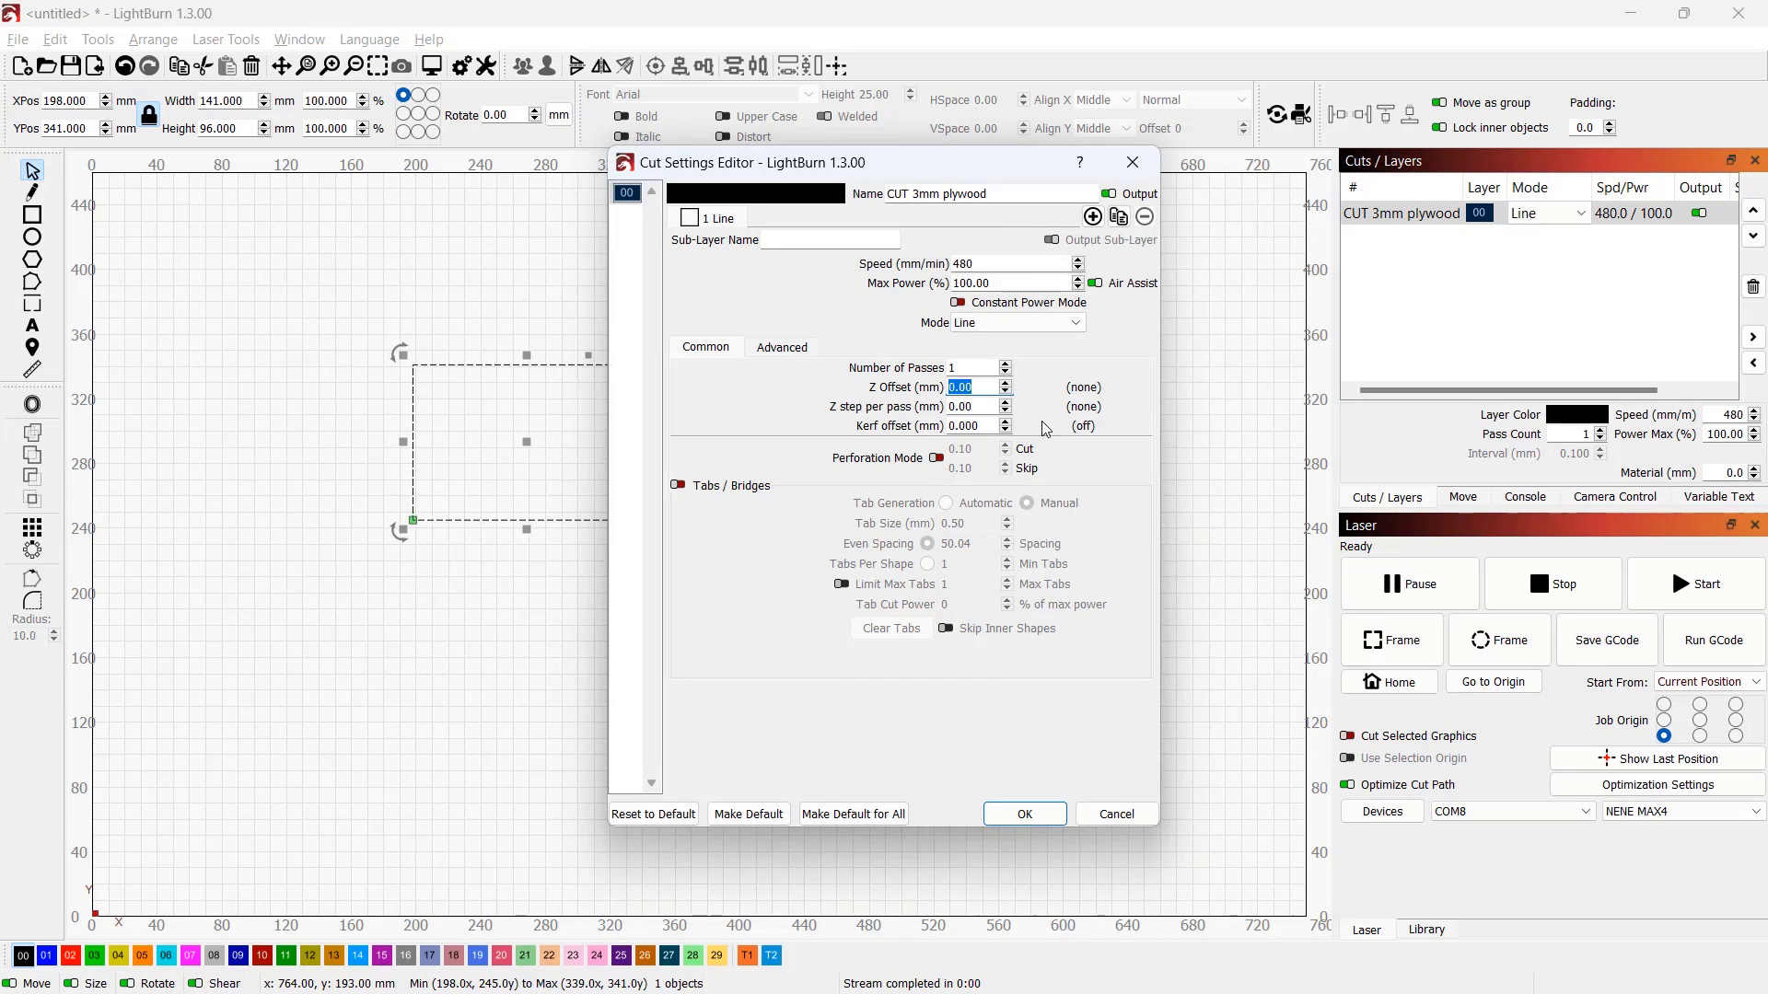
- Confirm the CUT 3mm plywood layer settings and select the Material thickness field
{"action": "left_click", "coordinate": [1062, 810]}
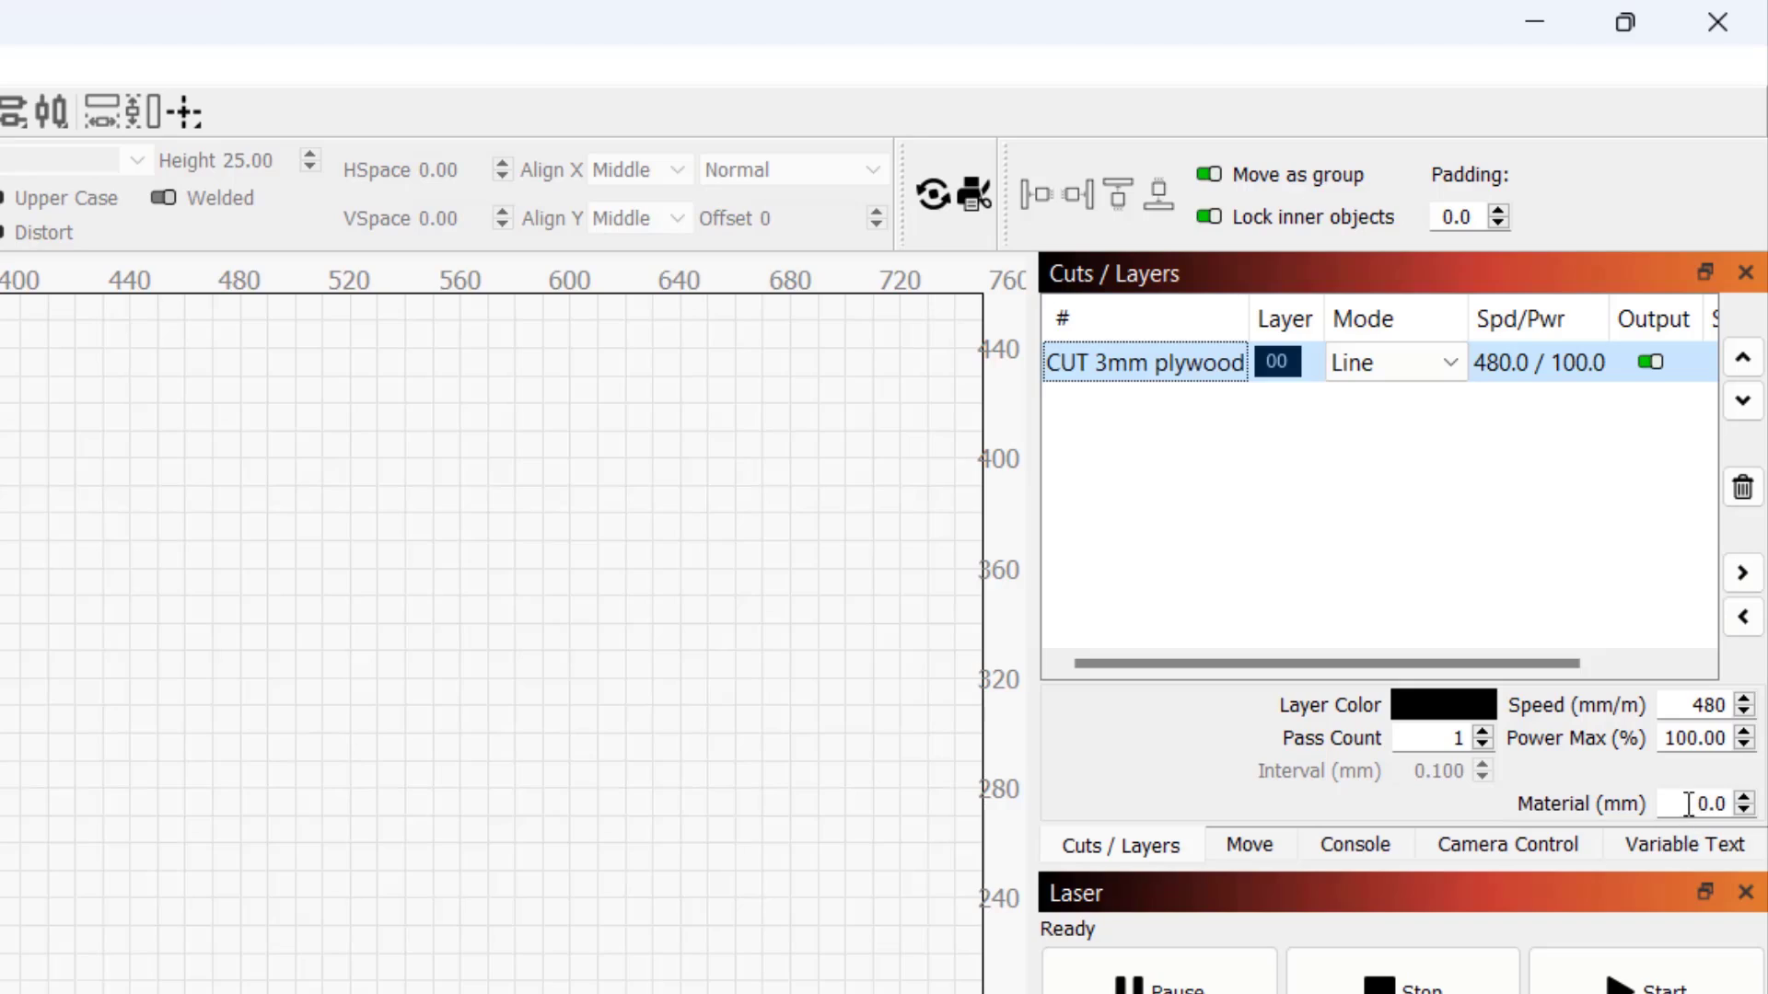
{"action": "left_click", "coordinate": [1688, 804]}
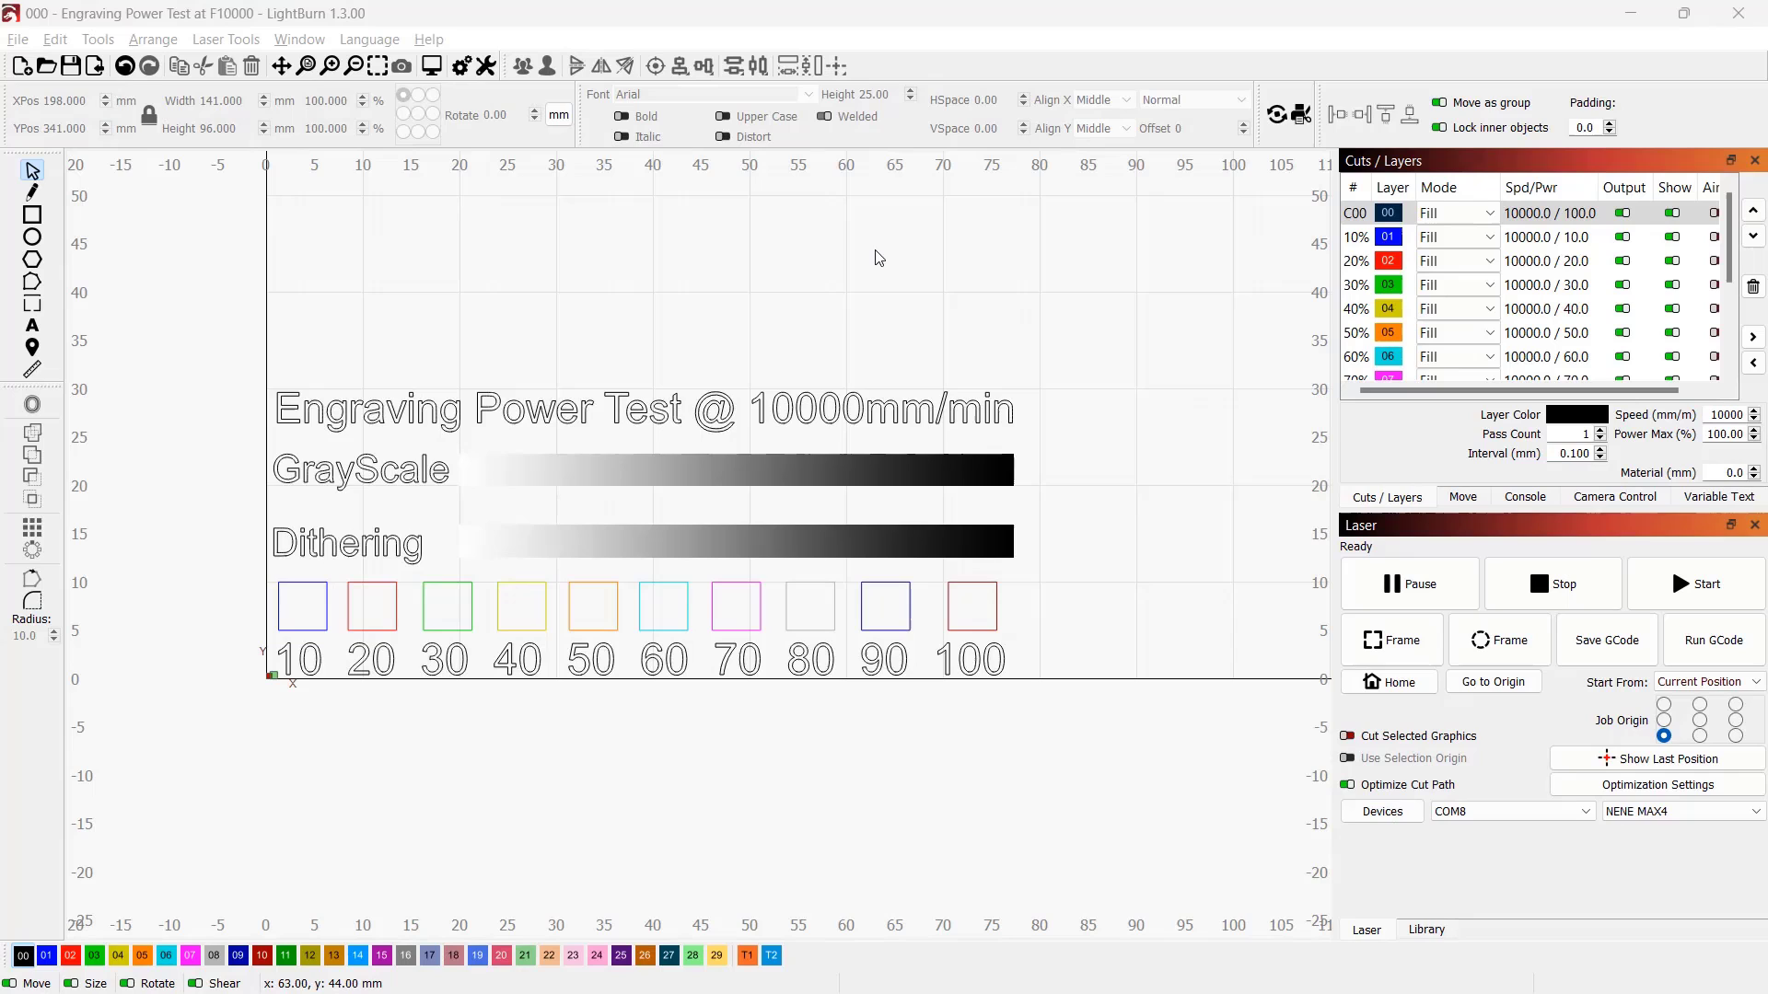
- Preview and play the Engraving Power Test simulation (about 4:25), then close the preview
{"action": "left_click", "coordinate": [432, 72]}
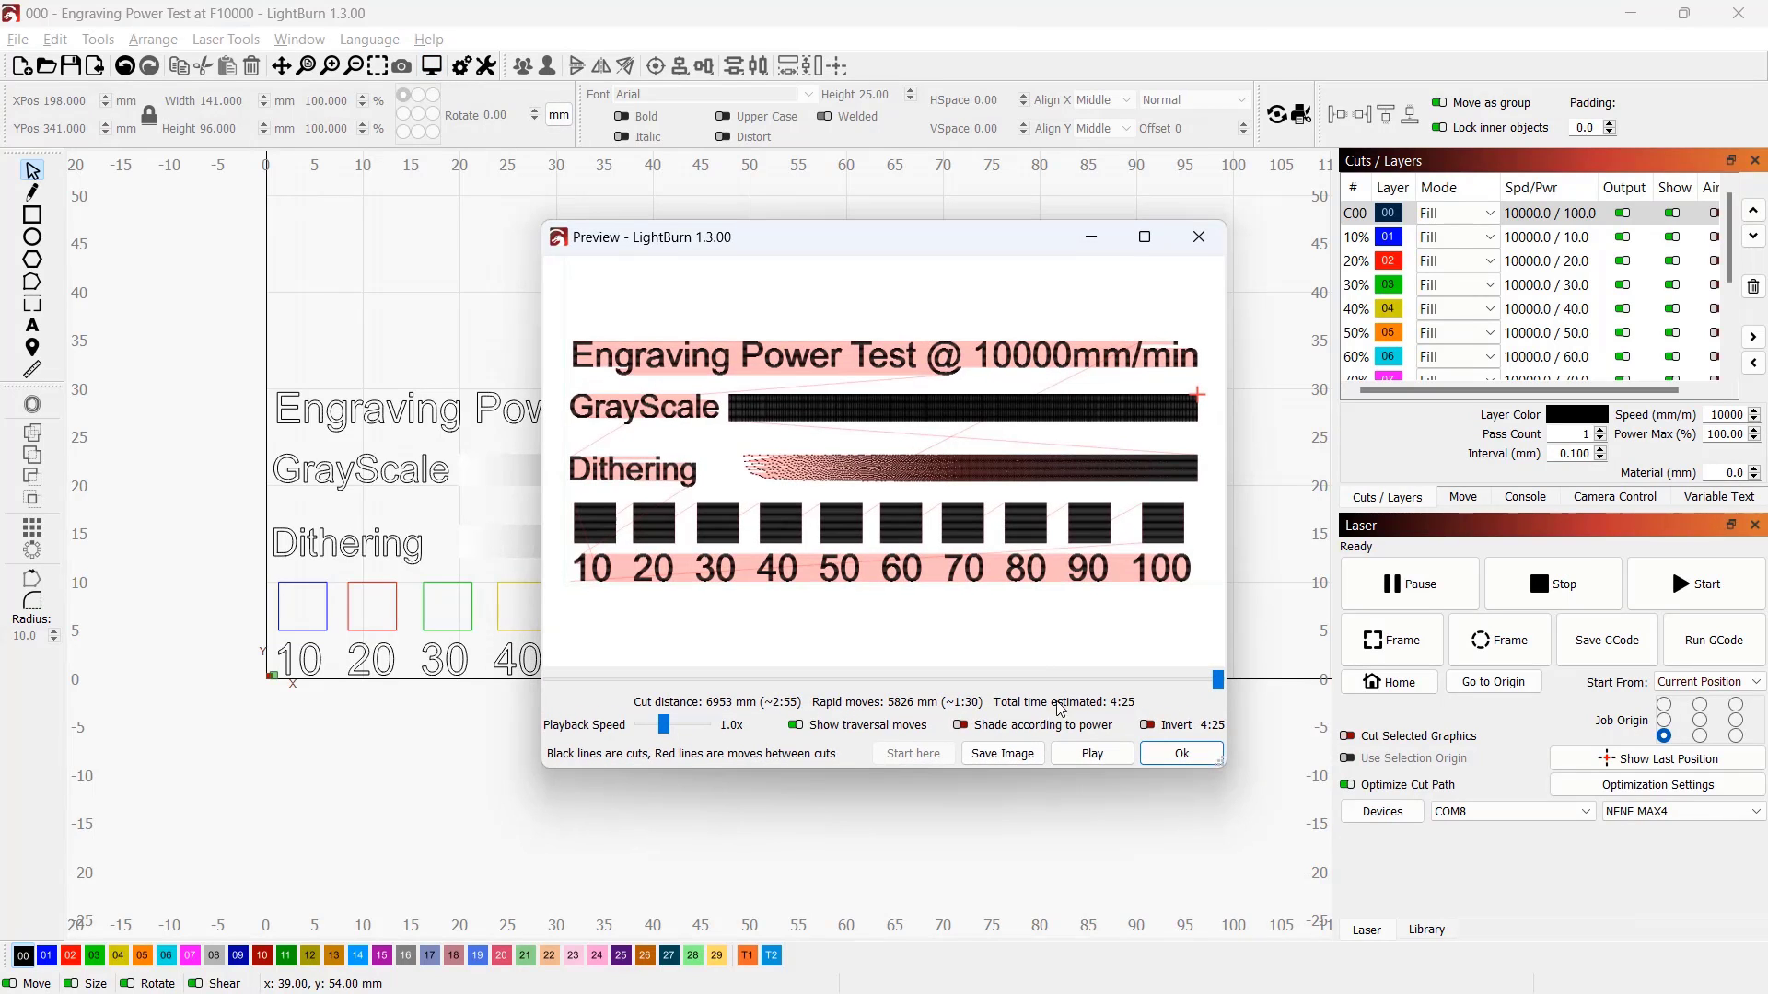
{"action": "left_click", "coordinate": [1079, 755]}
{"action": "scroll", "coordinate": [700, 726], "scroll_direction": "up", "scroll_amount": 4}
{"action": "left_click", "coordinate": [1179, 754]}
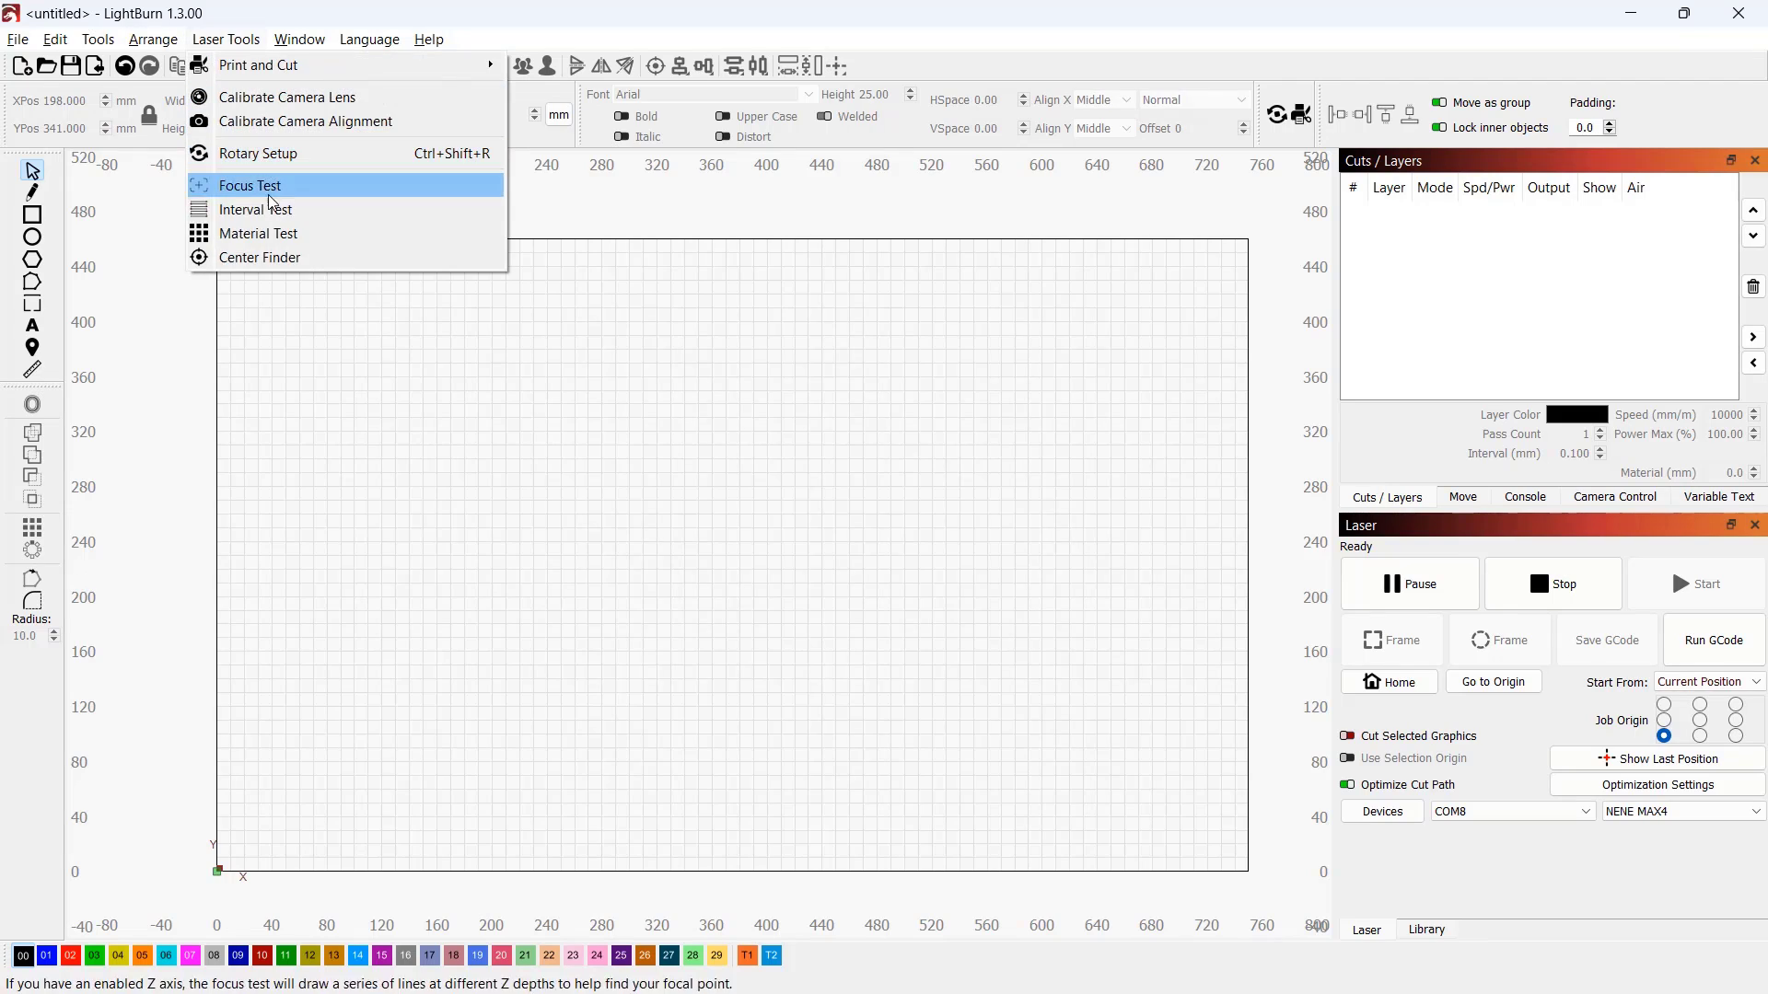
- Generate a Material Test with the Engraving 5k-20k preset and play its preview
{"action": "left_click", "coordinate": [279, 234]}
{"action": "left_click", "coordinate": [871, 405]}
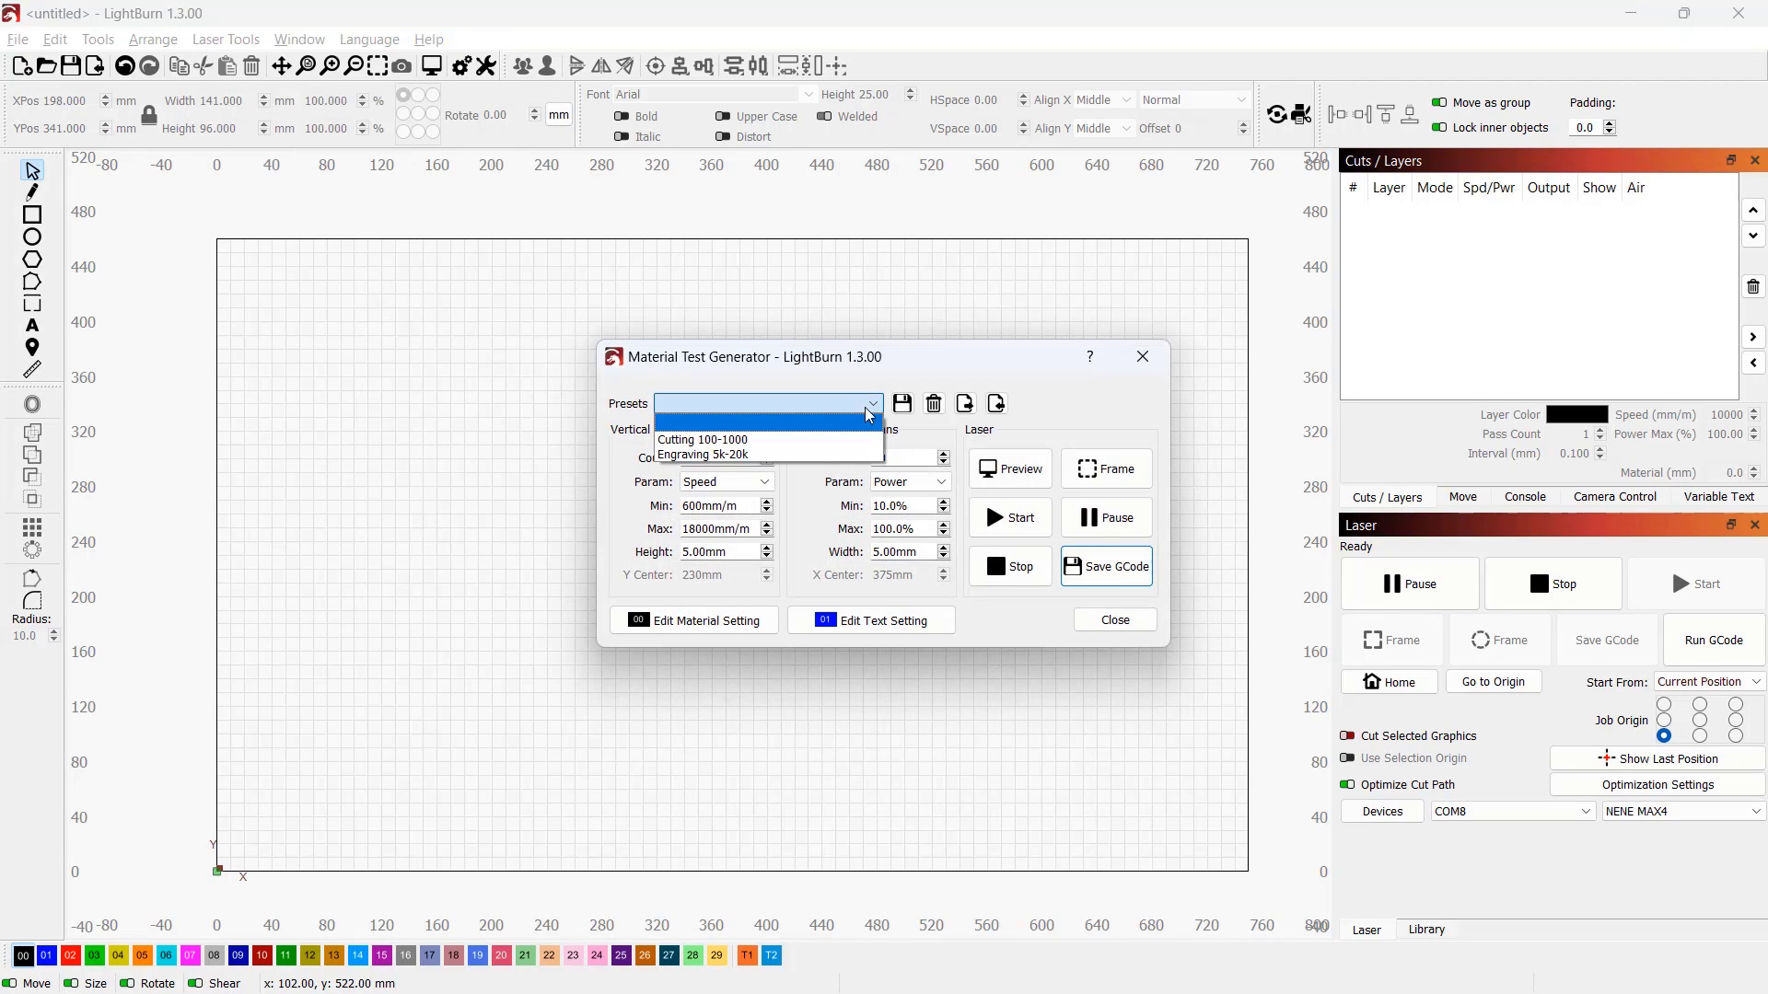
{"action": "left_click", "coordinate": [821, 455]}
{"action": "left_click", "coordinate": [1017, 473]}
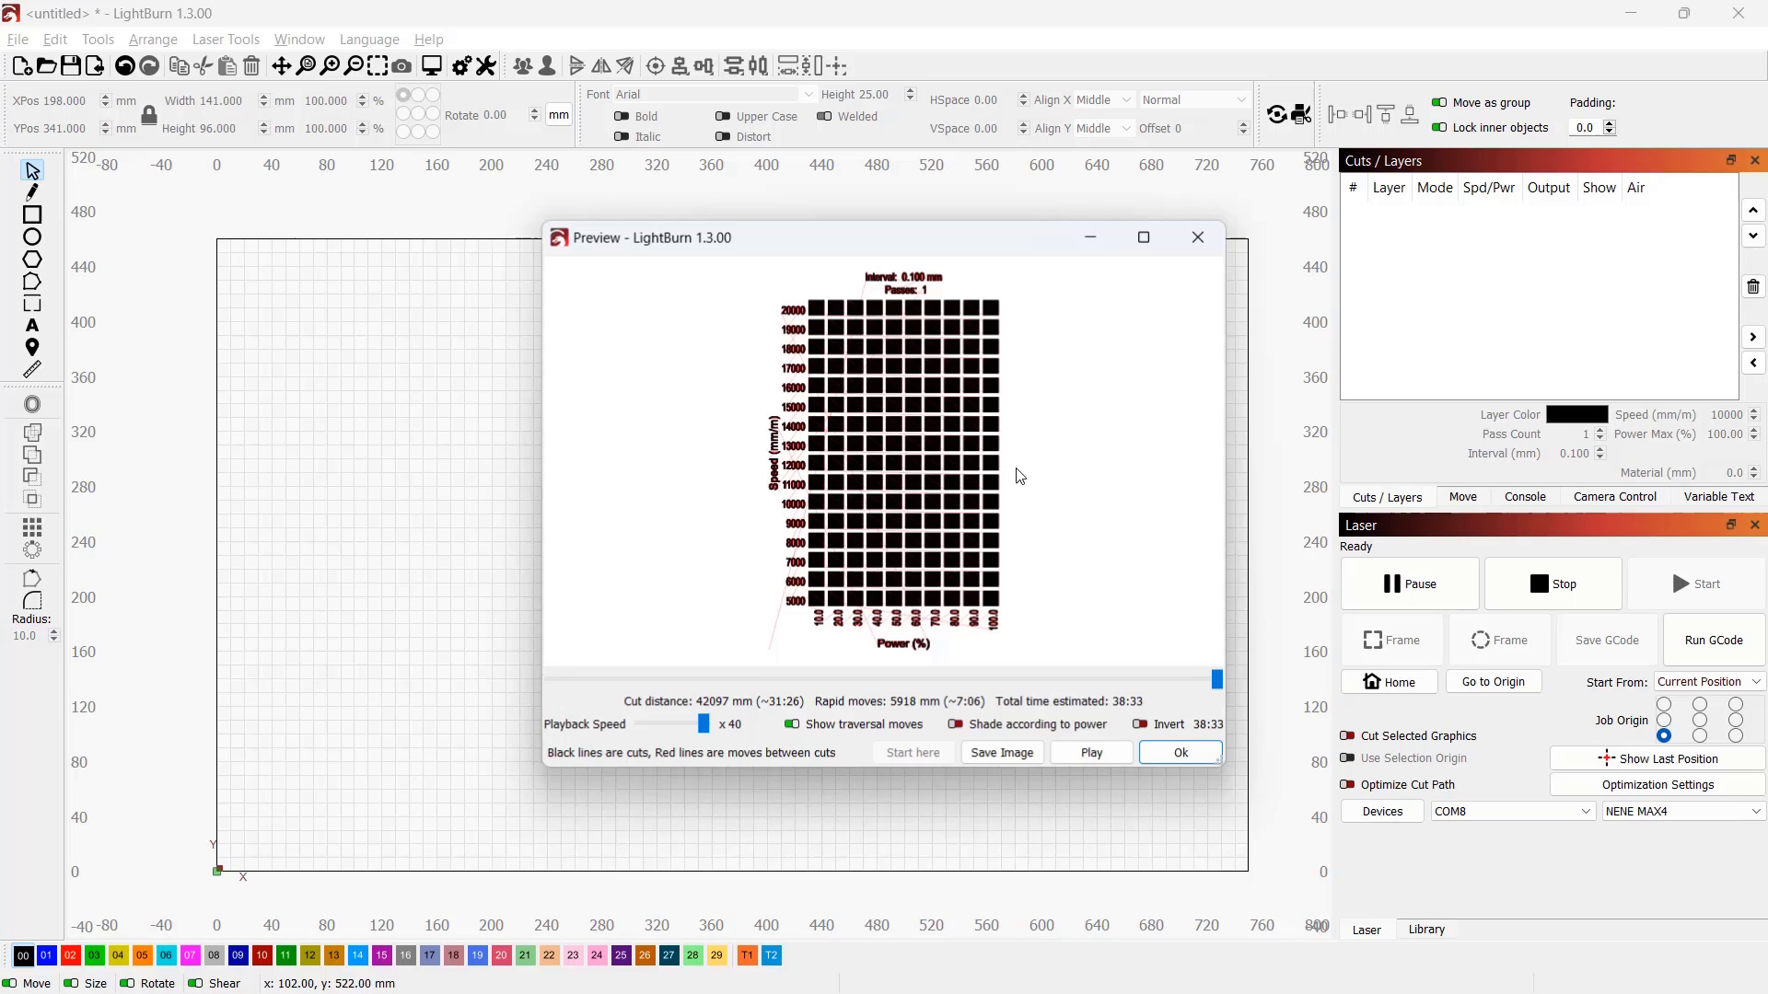
{"action": "left_click", "coordinate": [1091, 752]}
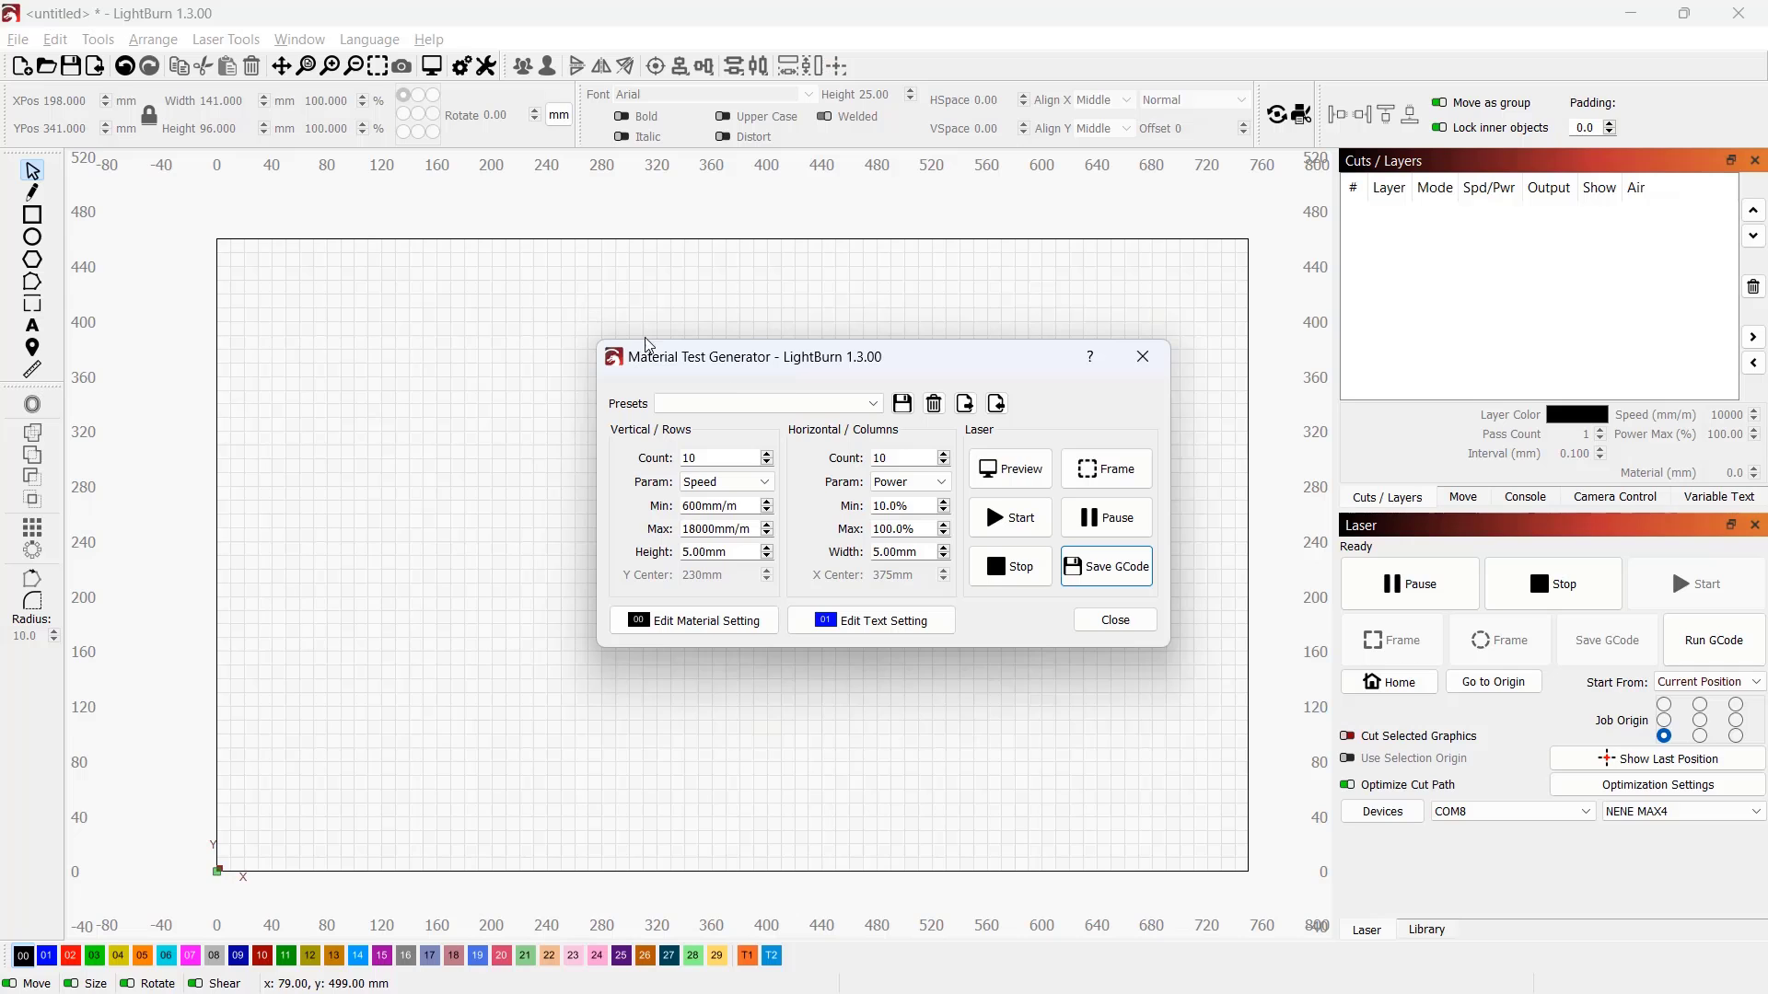
- Switch the material test to the Cutting 100-1000 preset and play its cut preview
{"action": "left_click", "coordinate": [873, 407]}
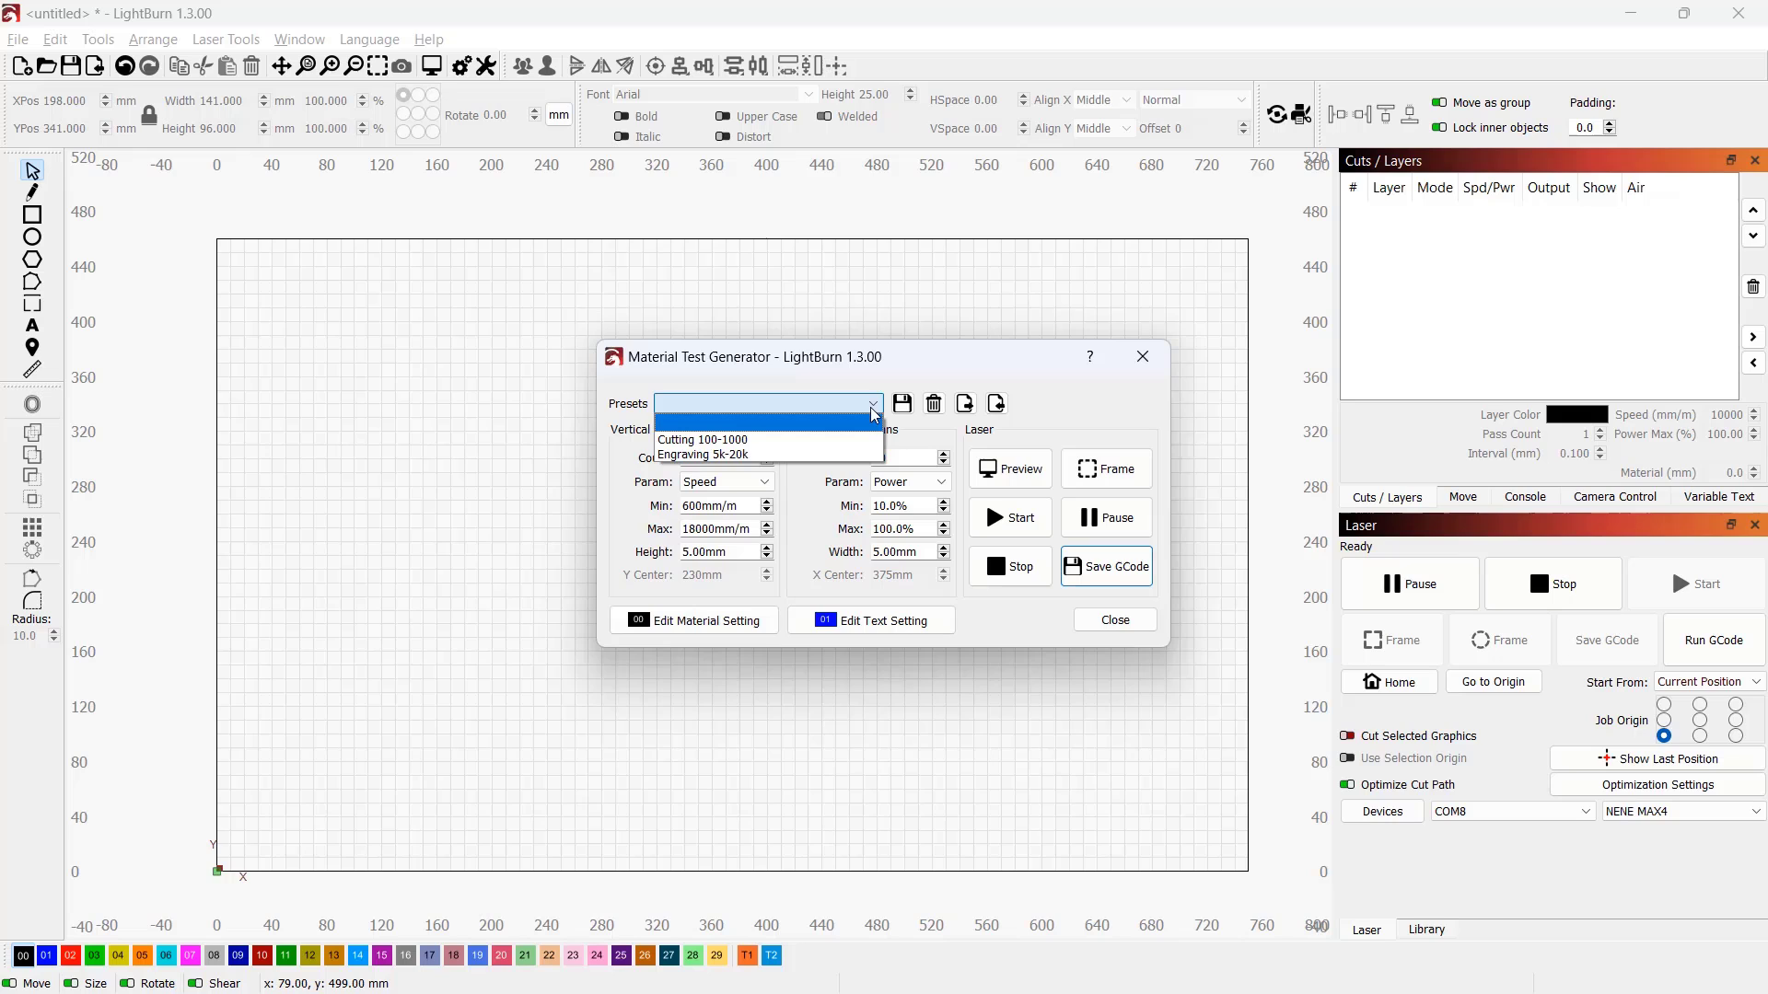
{"action": "left_click", "coordinate": [840, 440]}
{"action": "left_click", "coordinate": [1012, 471]}
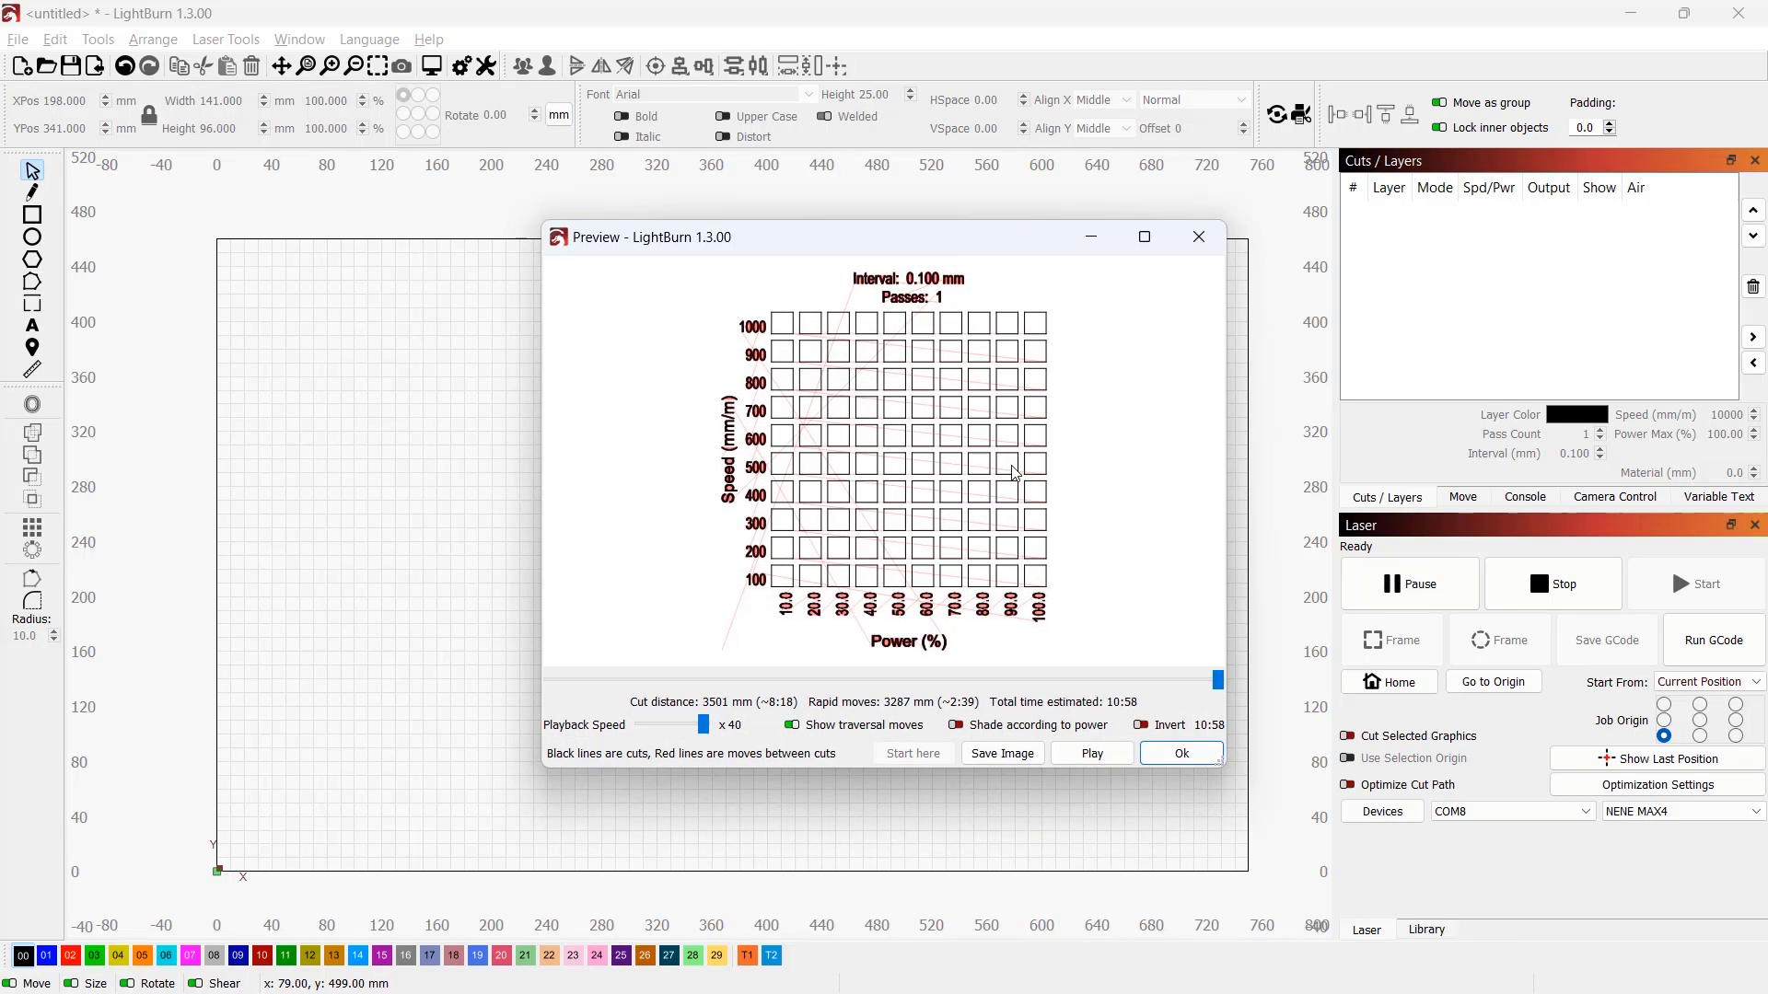
{"action": "left_click", "coordinate": [1091, 755]}
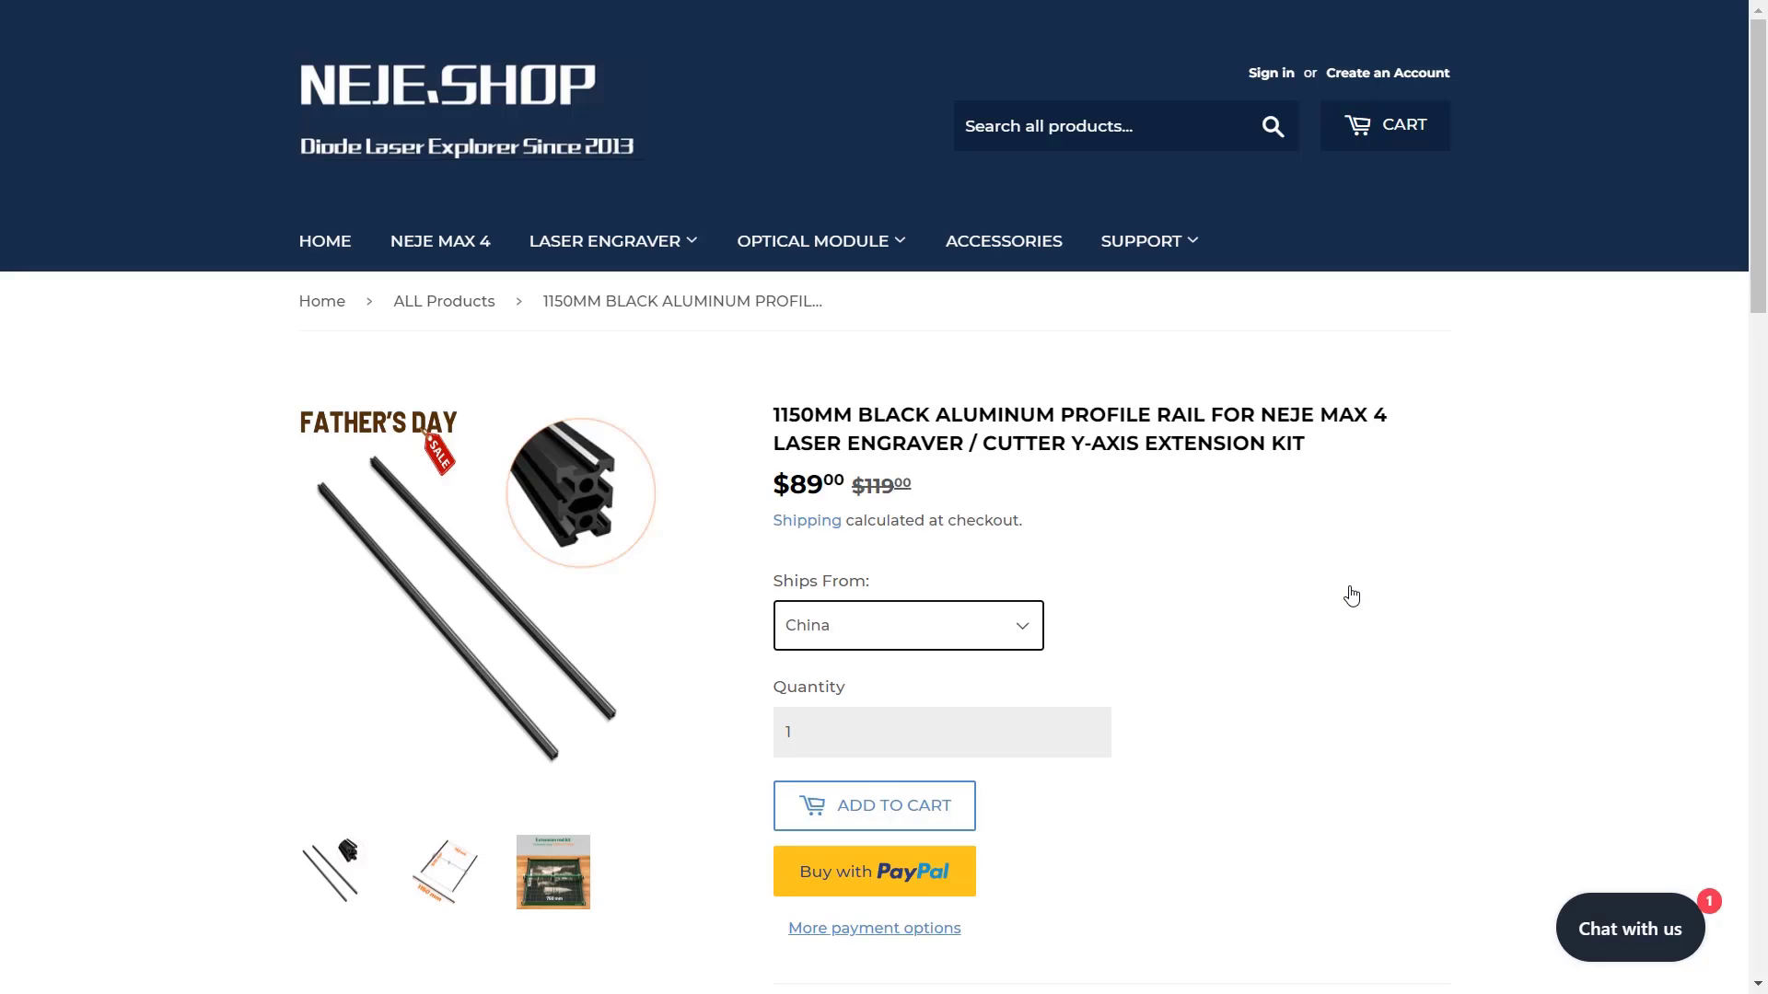
- Show the 1150 mm frame diagram, then the Extension rod kit photo, as the main product image
{"action": "left_click", "coordinate": [459, 856]}
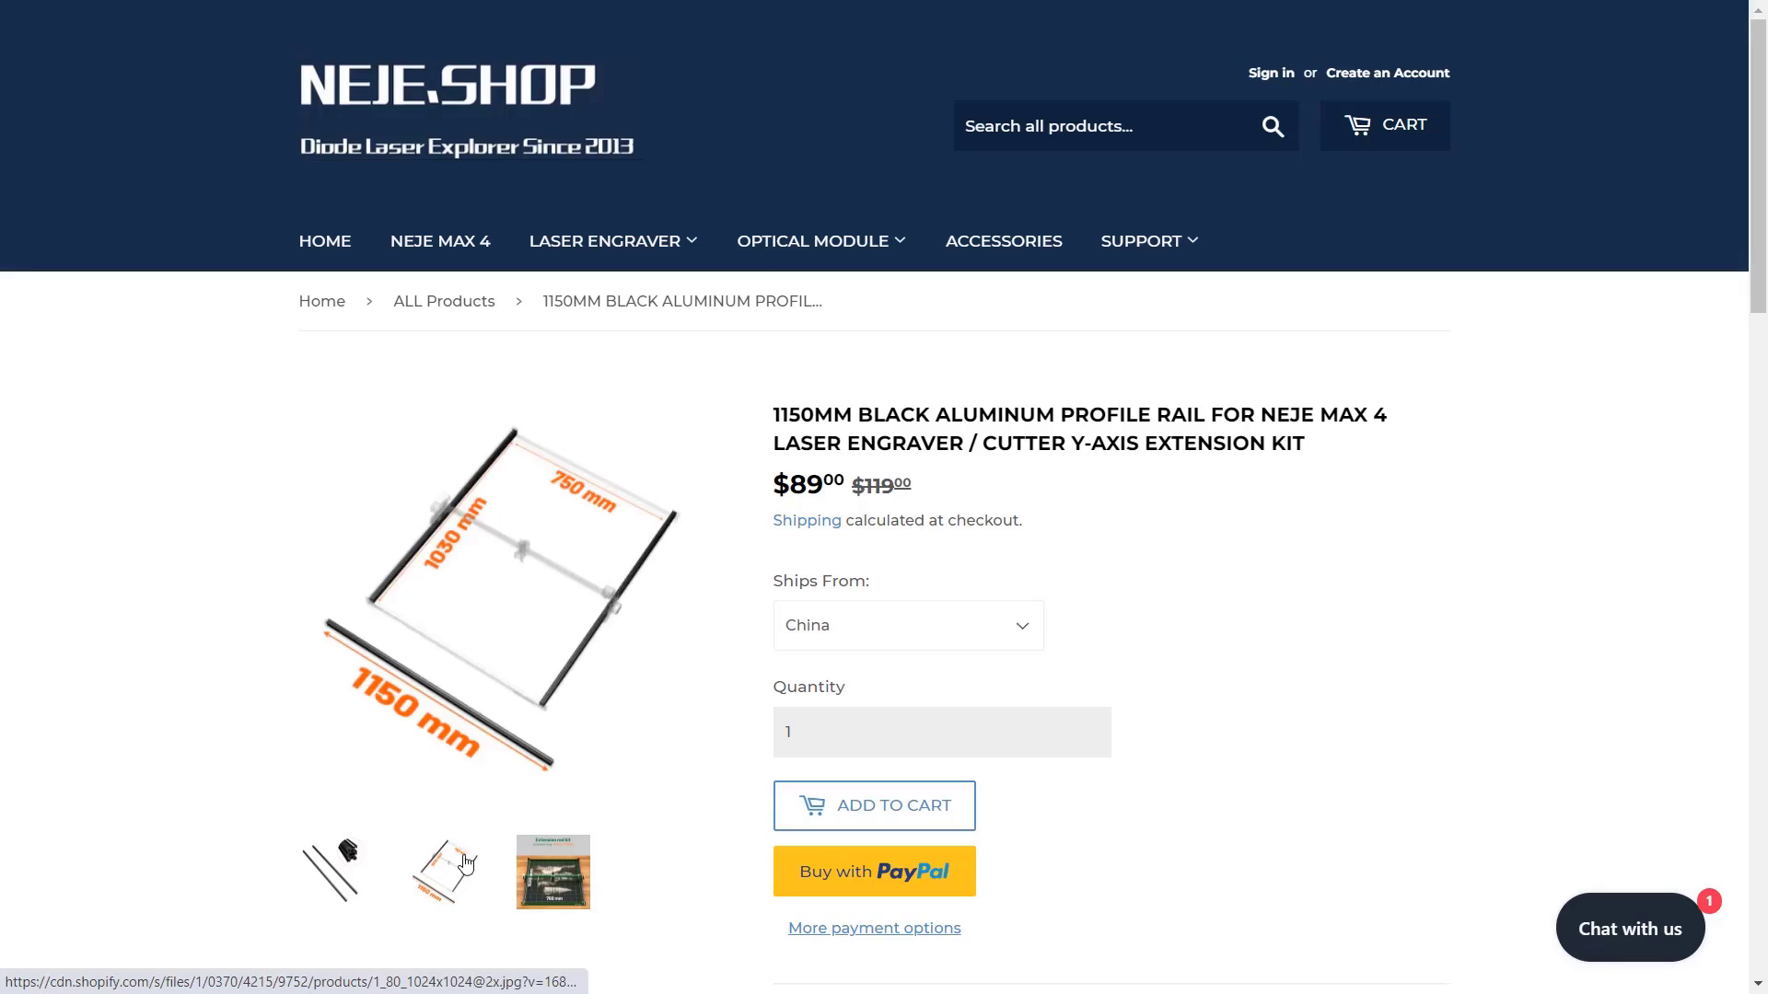
{"action": "left_click", "coordinate": [546, 866]}
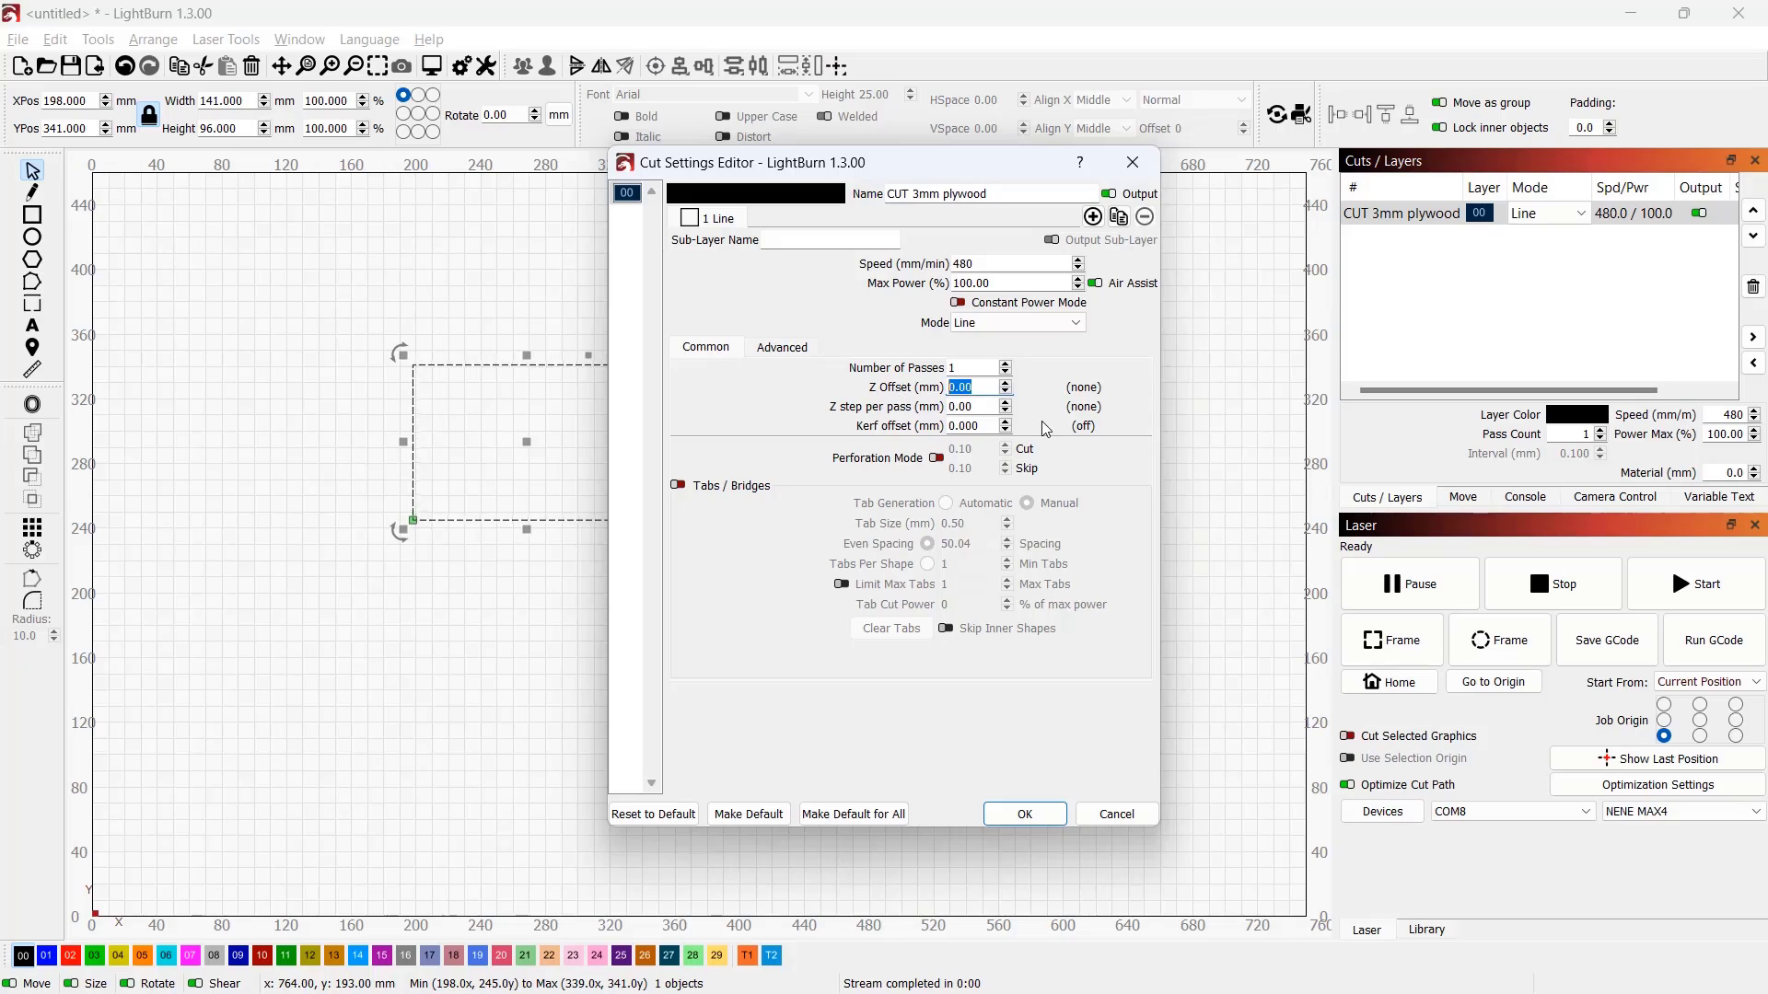
- Keep the 3mm plywood cut settings, then set NEJE's pre-start Z move to -40 mm
{"action": "left_click", "coordinate": [1024, 814]}
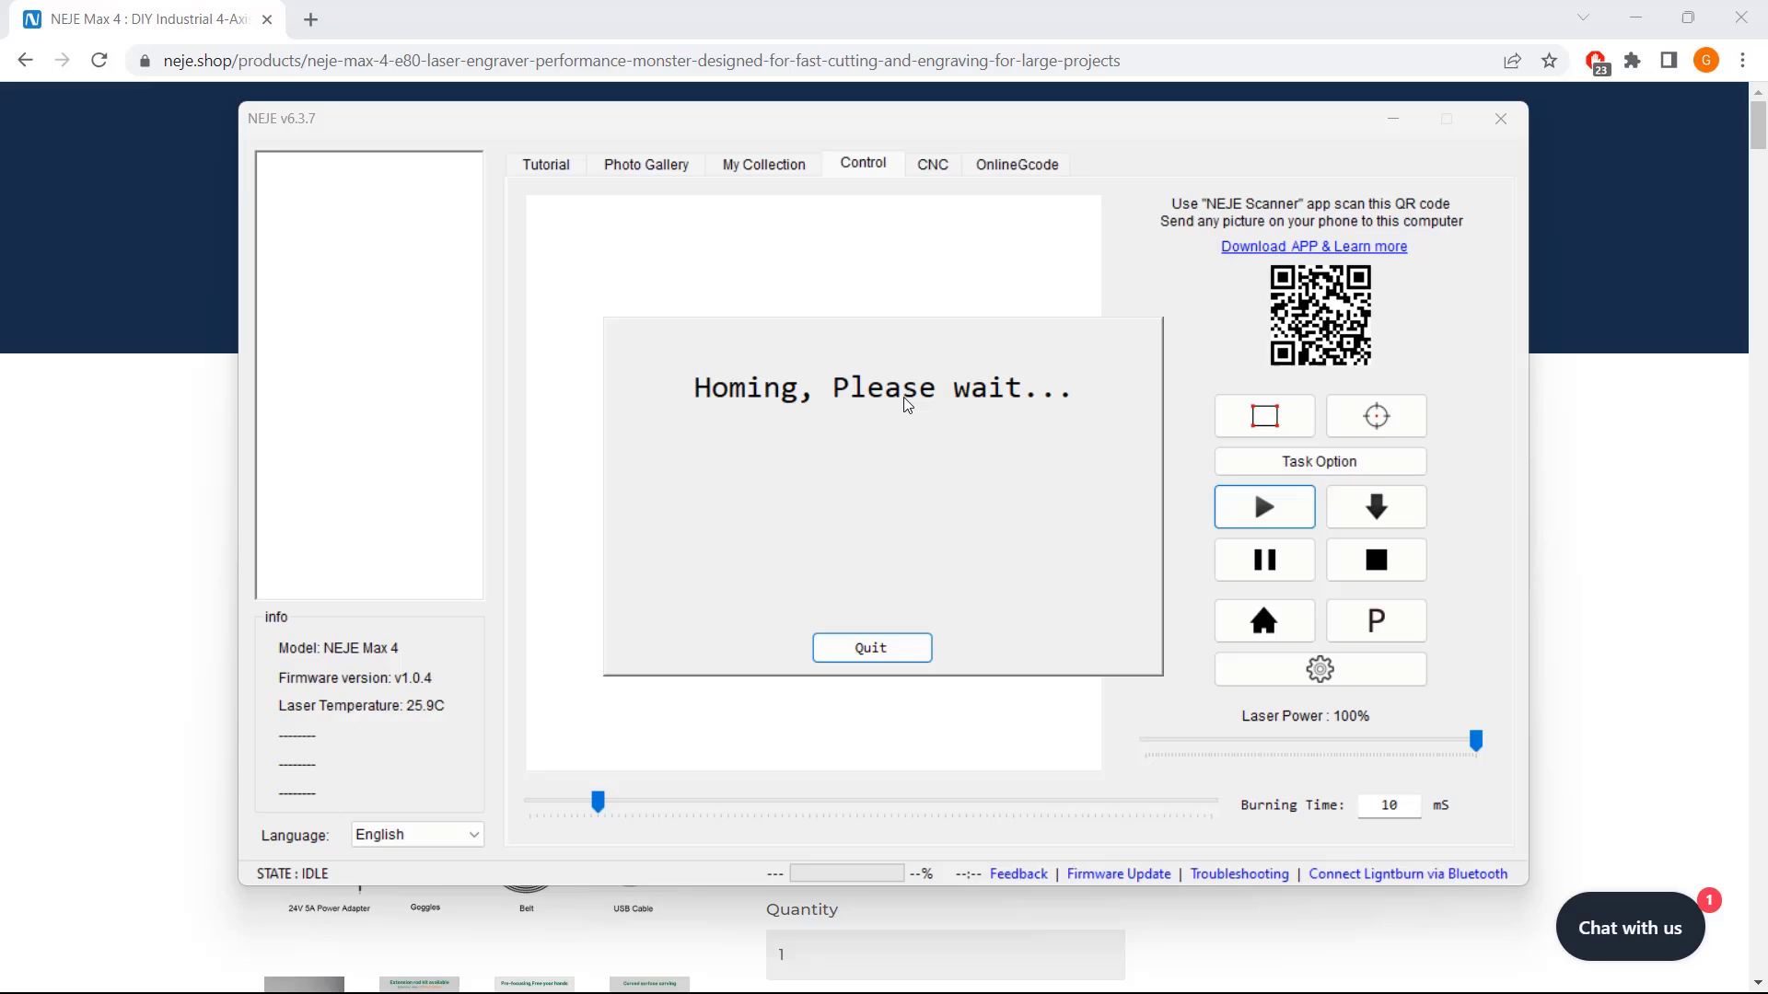
{"action": "left_click", "coordinate": [1317, 460]}
{"action": "double_click", "coordinate": [741, 529]}
{"action": "type", "text": "-4"}
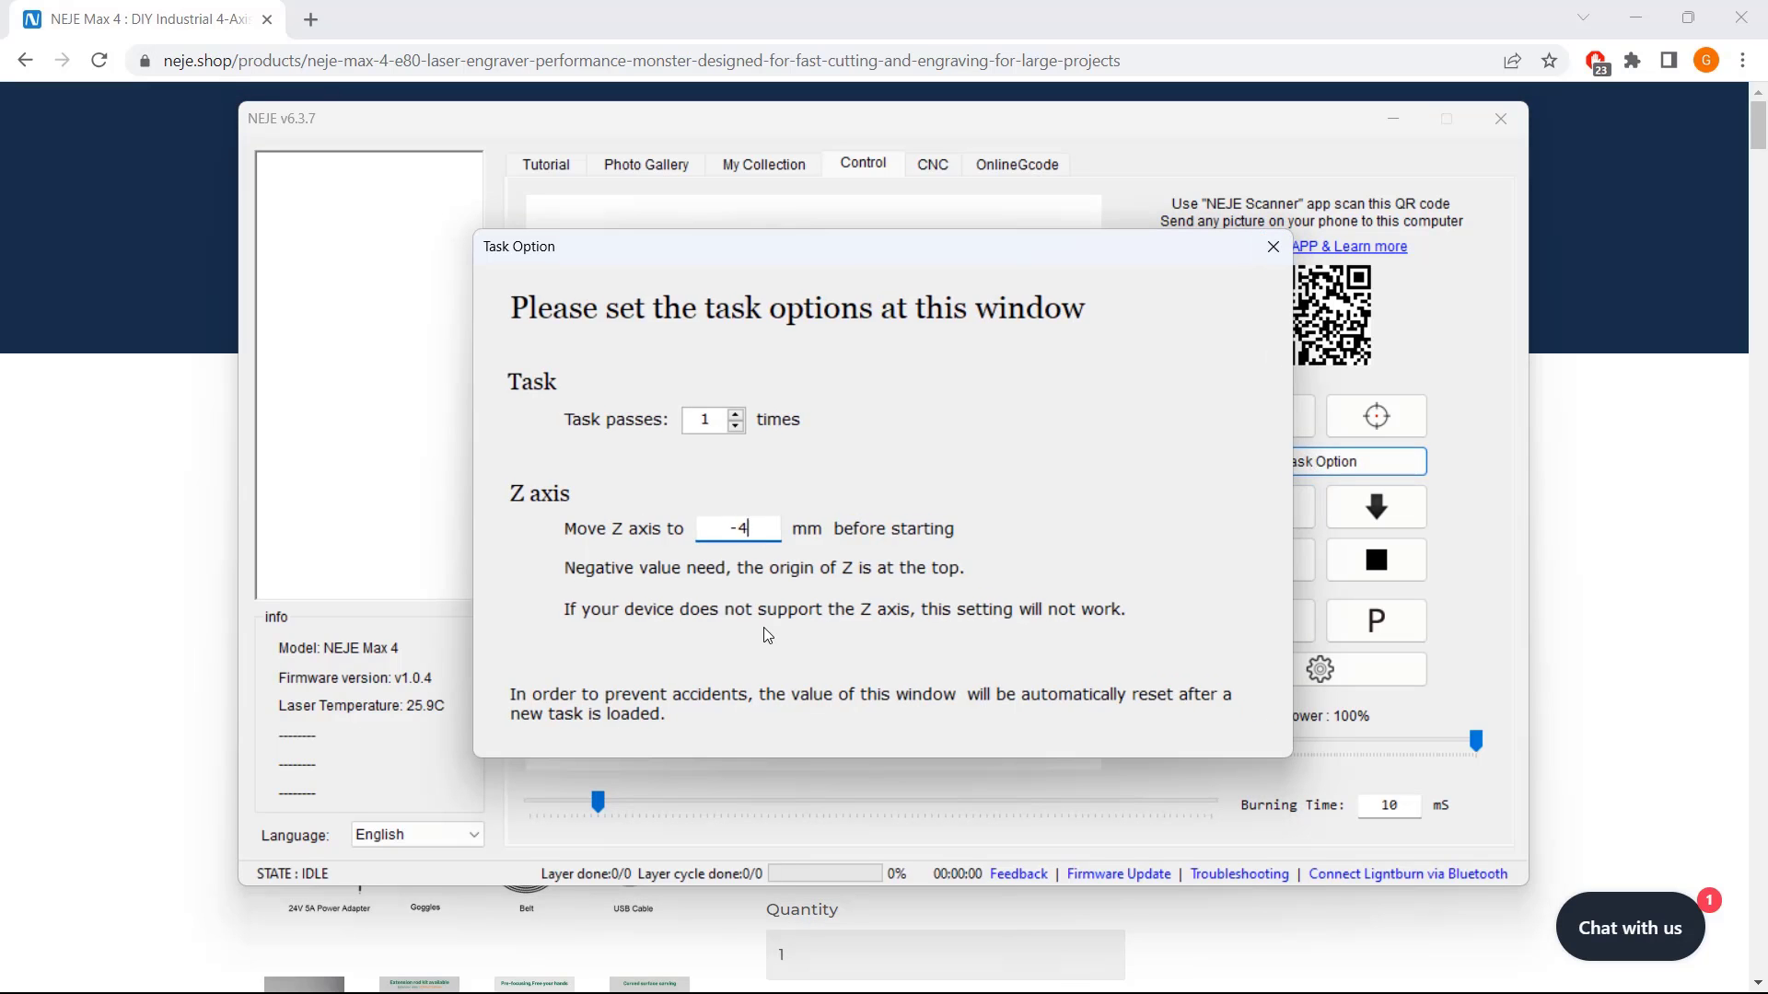
{"action": "type", "text": "0"}
{"action": "left_click", "coordinate": [1274, 246]}
{"action": "left_click", "coordinate": [647, 163]}
- In NEJE, pick the tiger picture and accept its size to start the location preview
{"action": "left_click", "coordinate": [645, 304]}
{"action": "left_click", "coordinate": [1167, 754]}
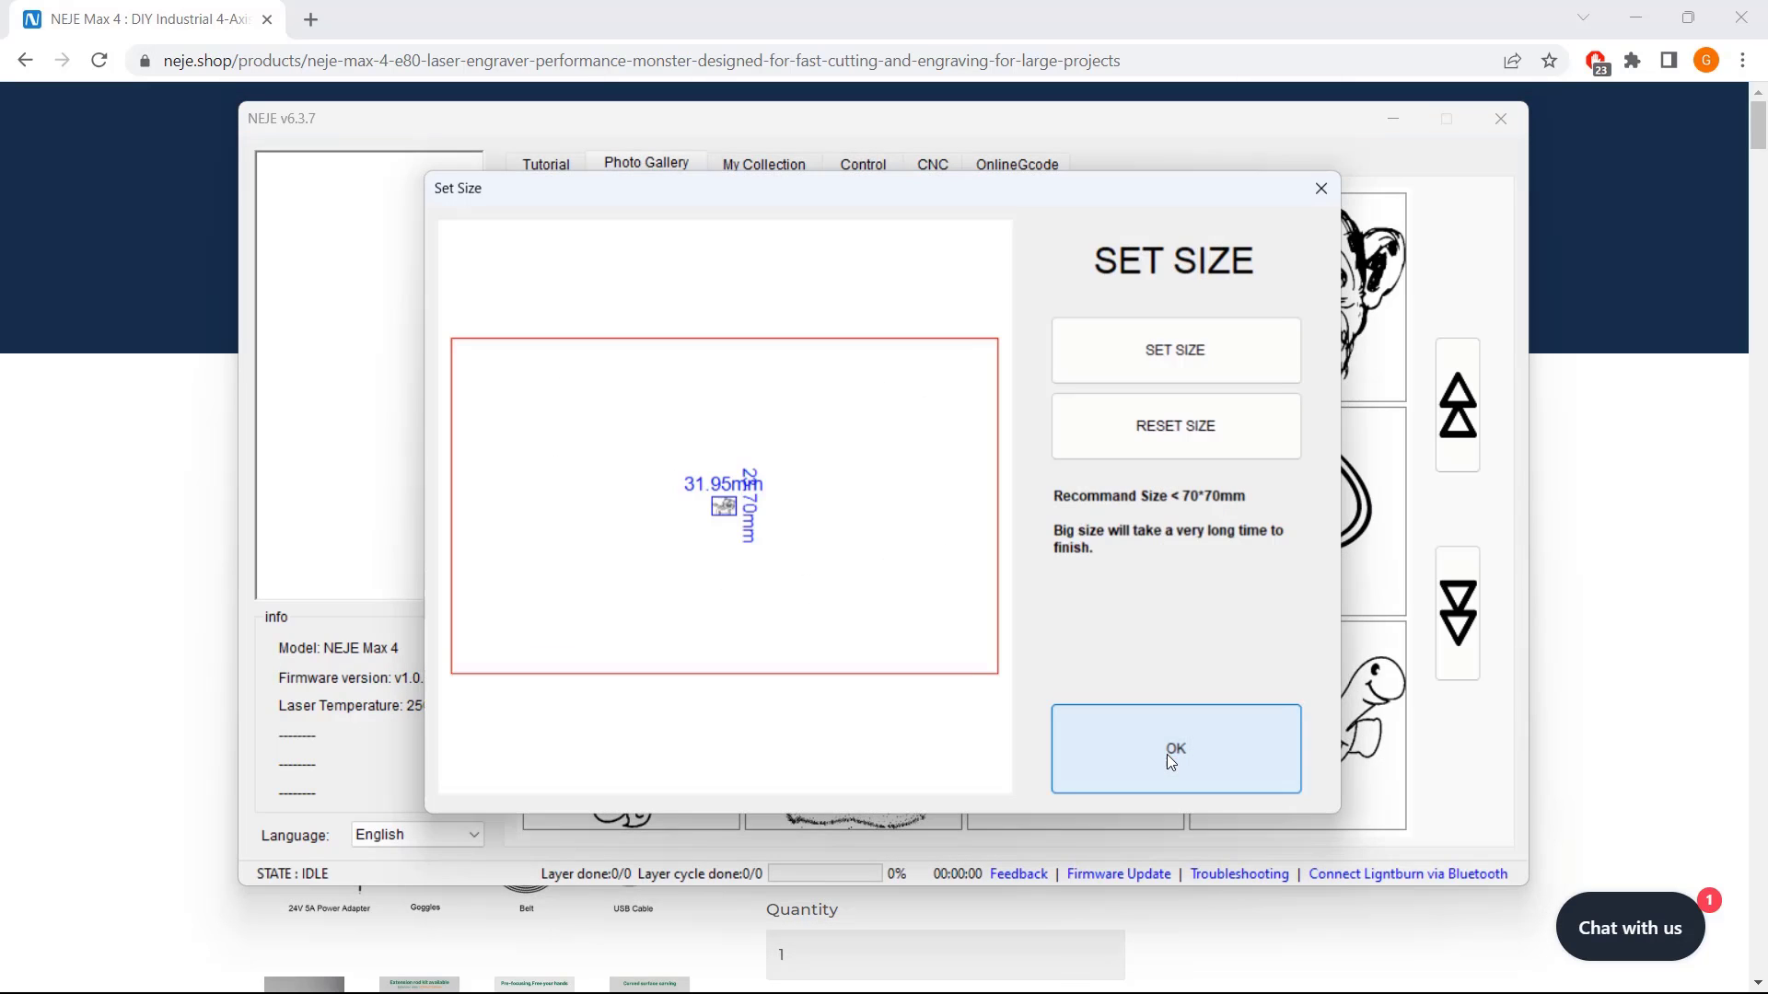
{"action": "left_click", "coordinate": [1167, 754]}
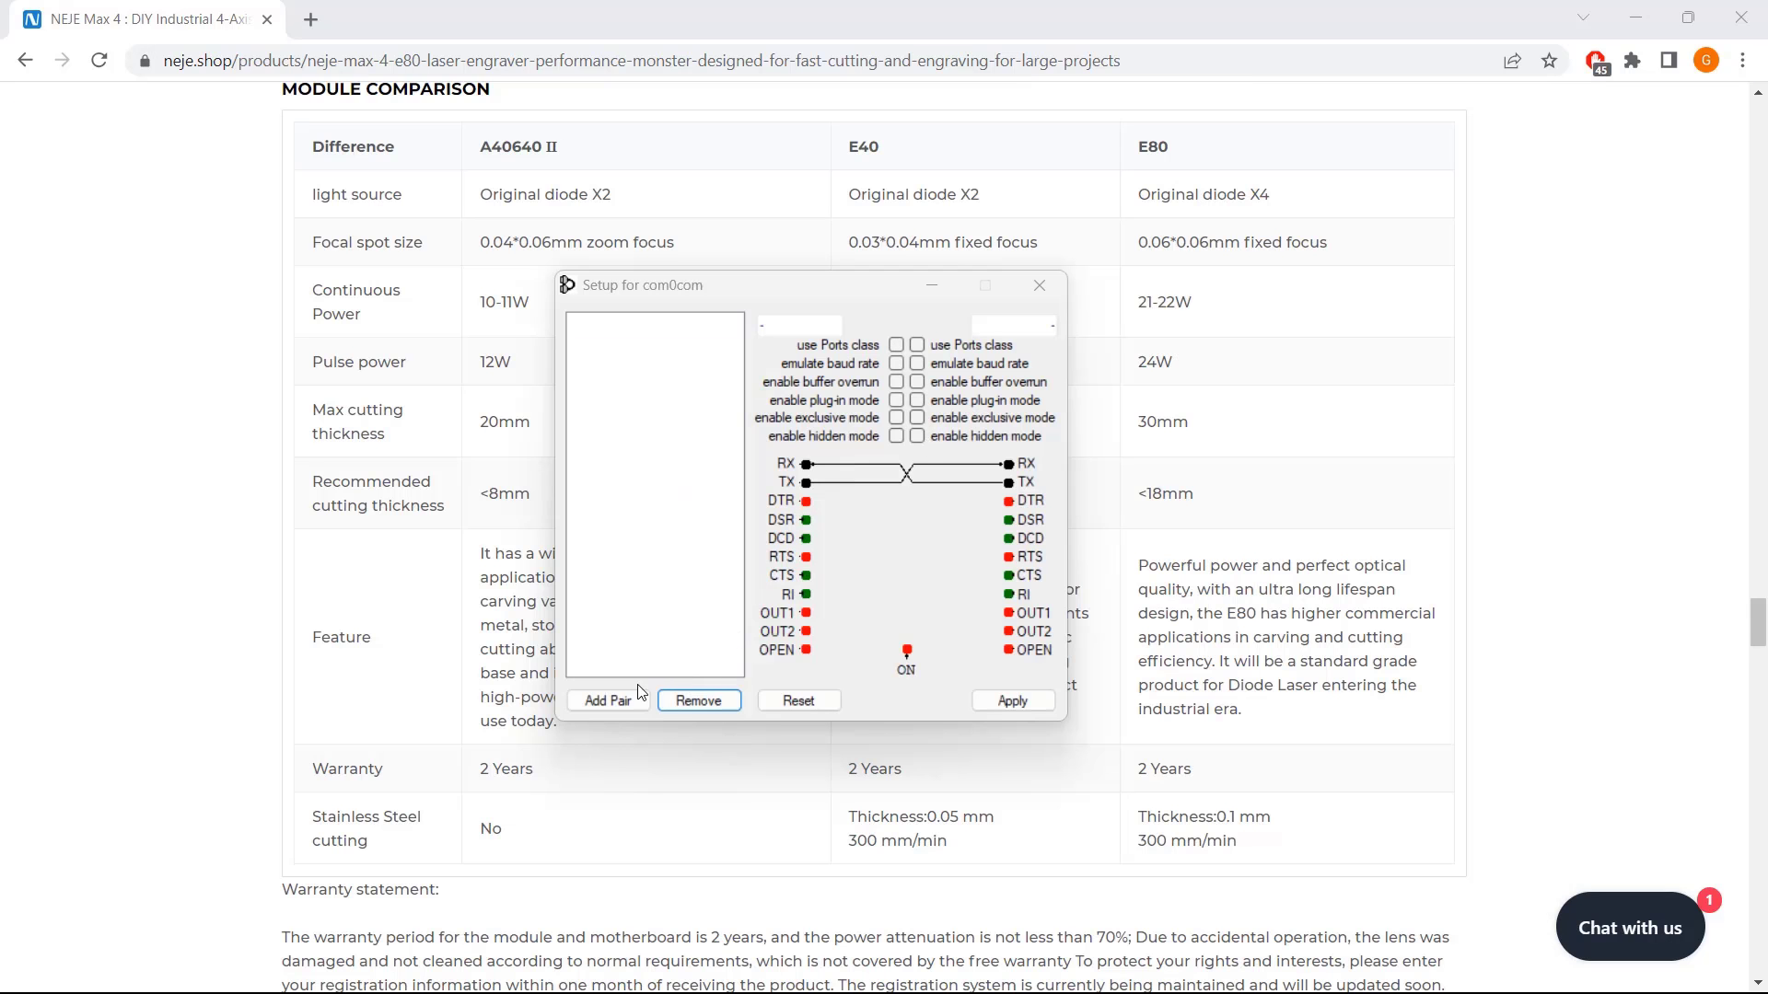
- In com0com, add a virtual port pair with both ends in the Ports class
{"action": "left_click", "coordinate": [616, 698]}
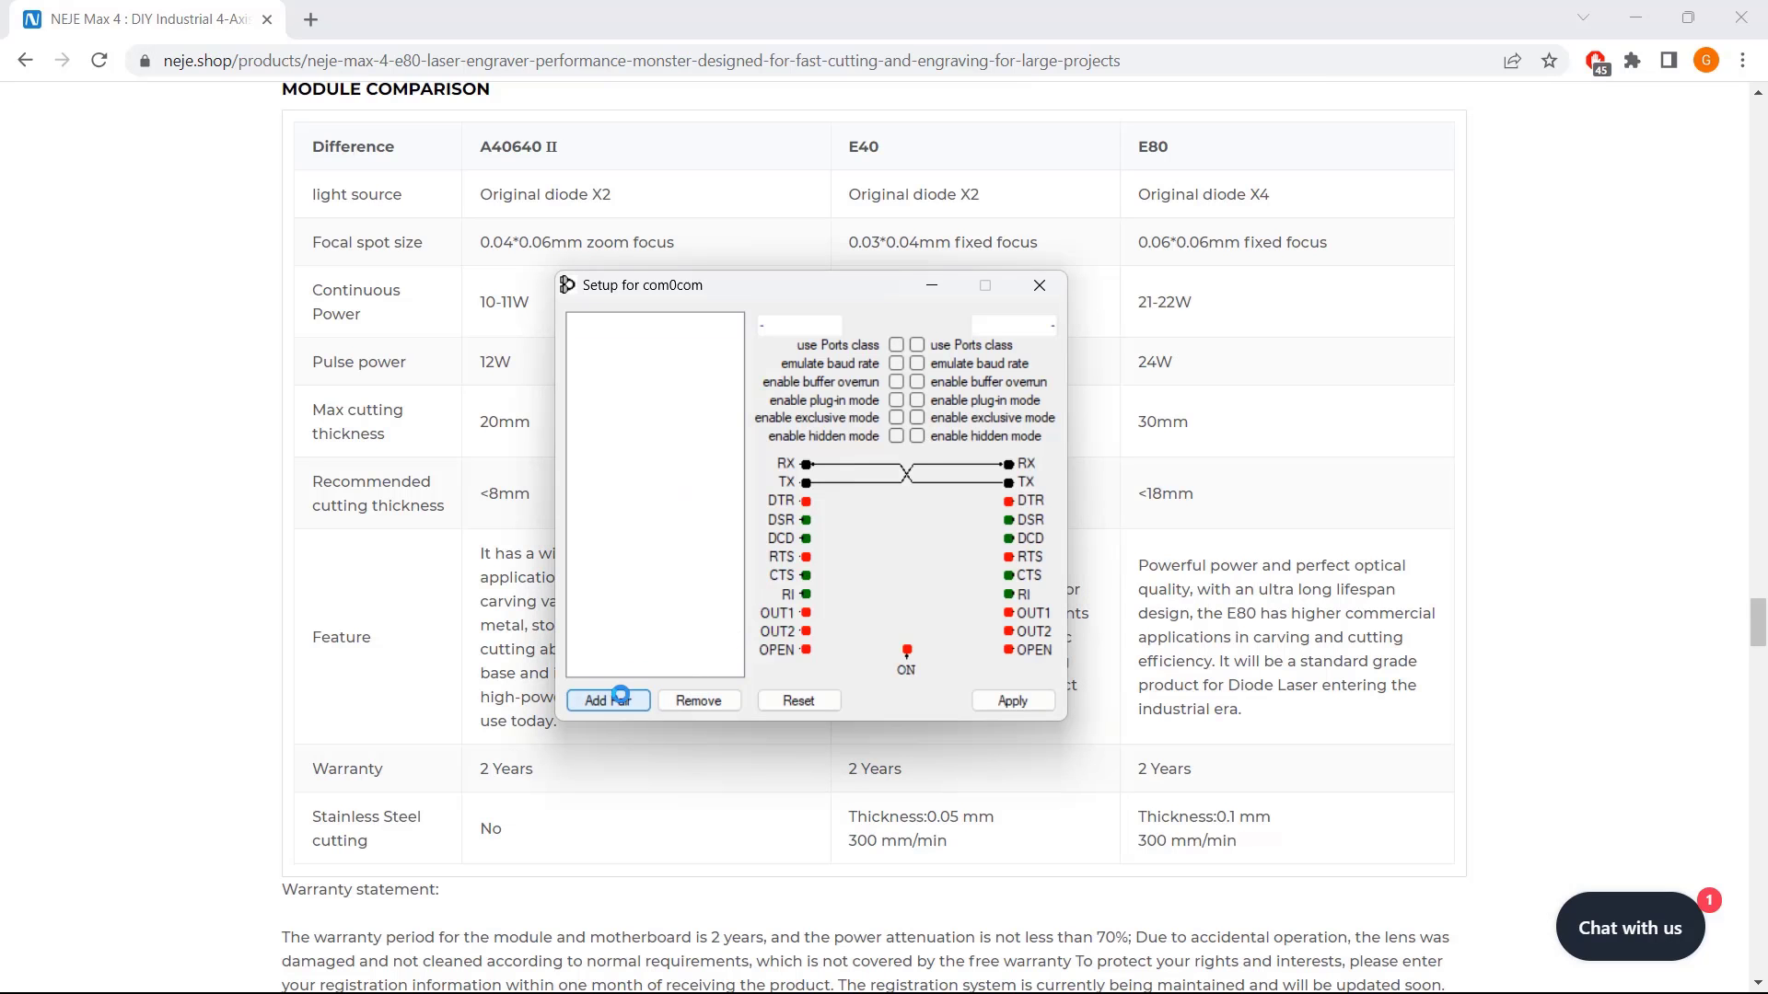
{"action": "left_click", "coordinate": [895, 344]}
{"action": "left_click", "coordinate": [916, 345]}
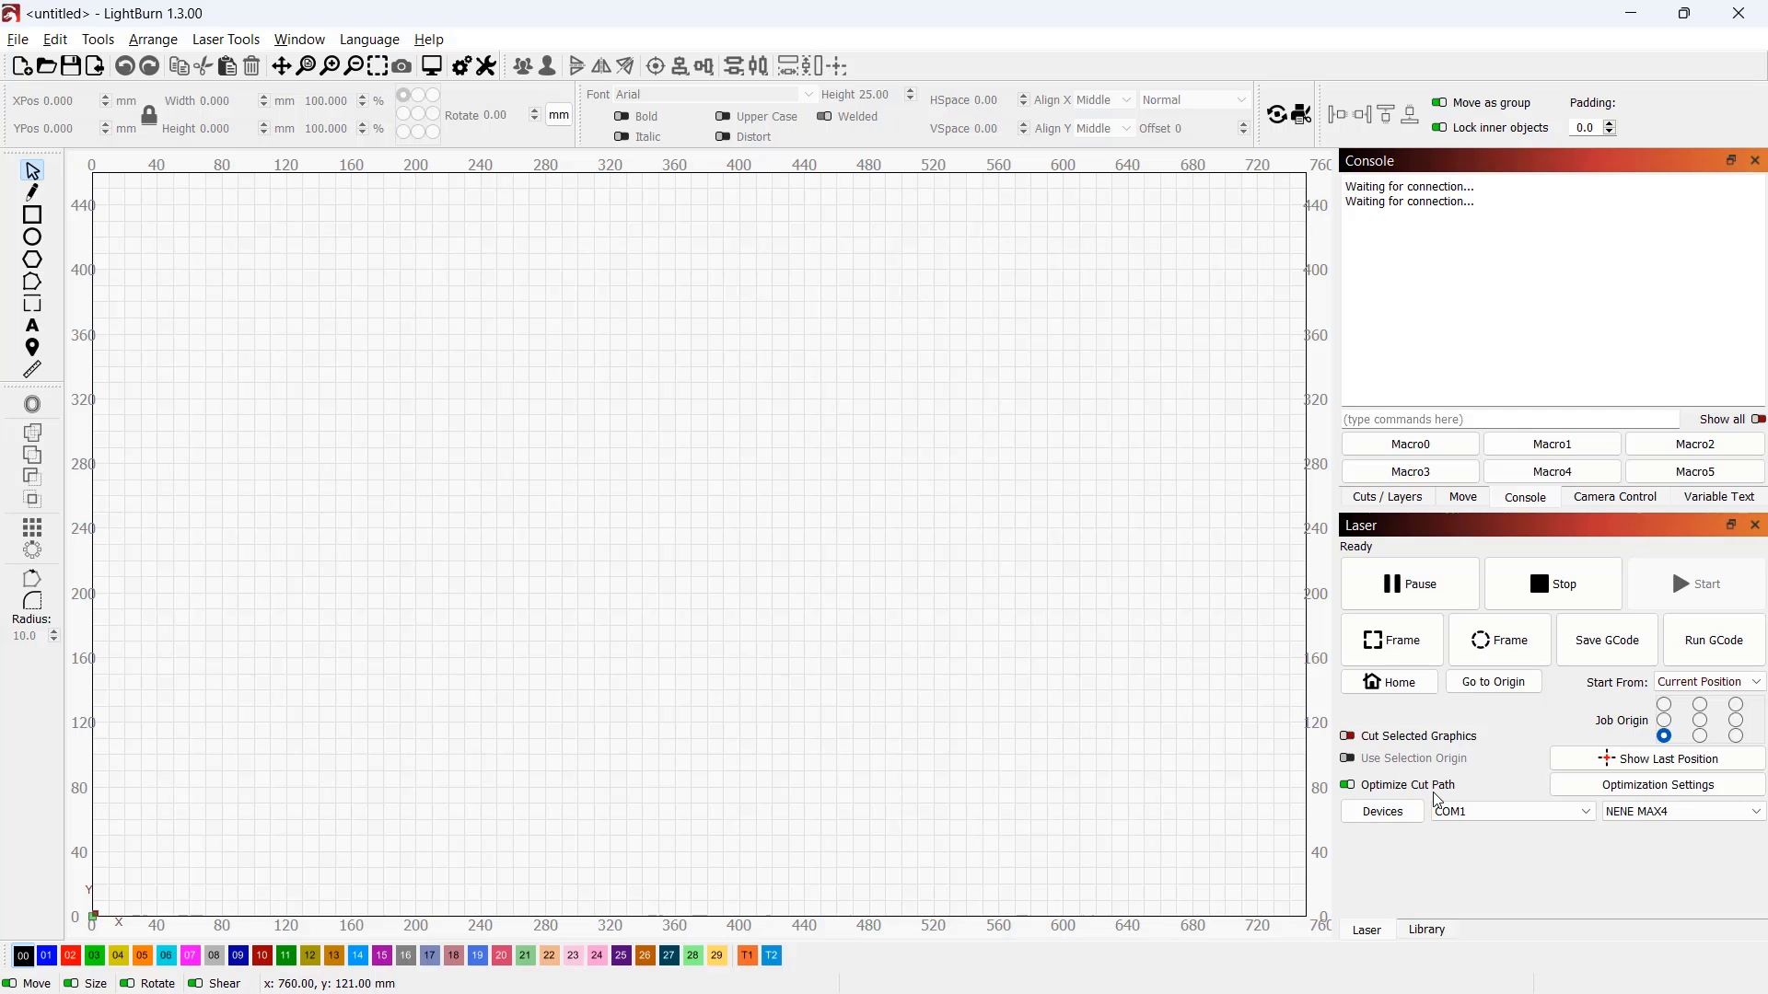
- List the laser's available serial ports in LightBurn: COM1, COM9 and COM10
{"action": "left_click", "coordinate": [1441, 810]}
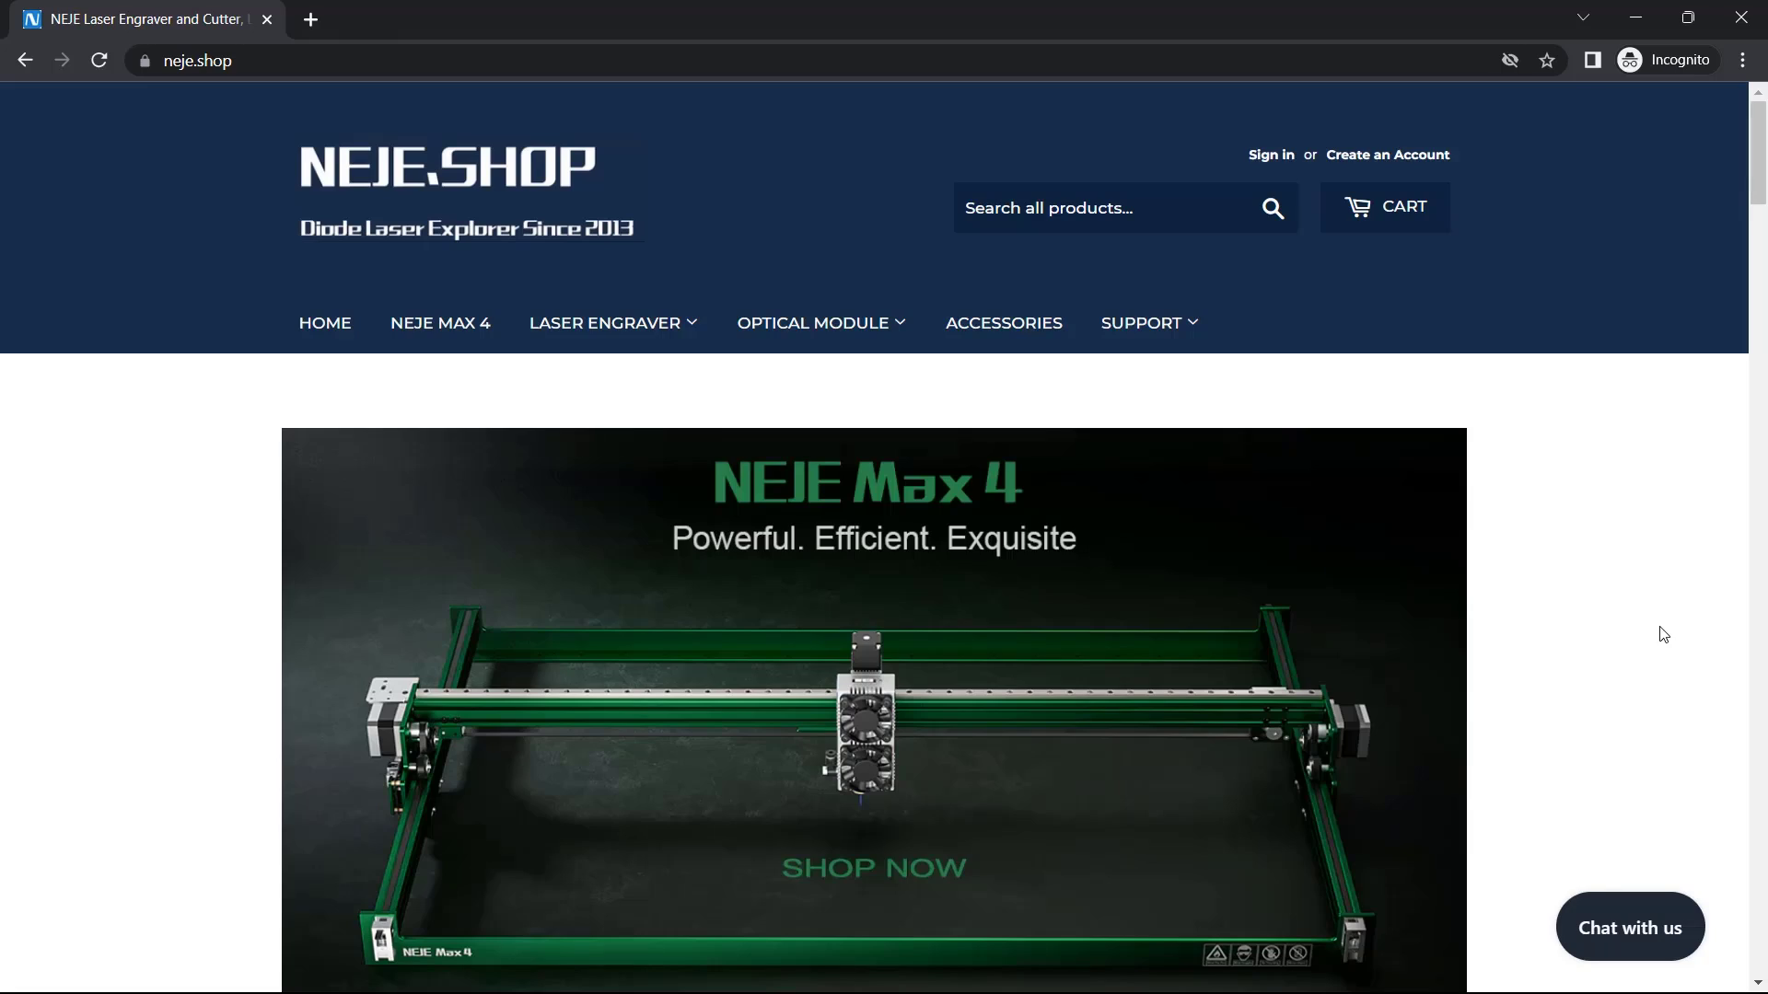
- Scroll through neje.shop, then visit the NEJE.WIKI and neje99.com links from the neje.club NEJE Tool page
{"action": "scroll", "coordinate": [1662, 634], "scroll_direction": "down", "scroll_amount": 8}
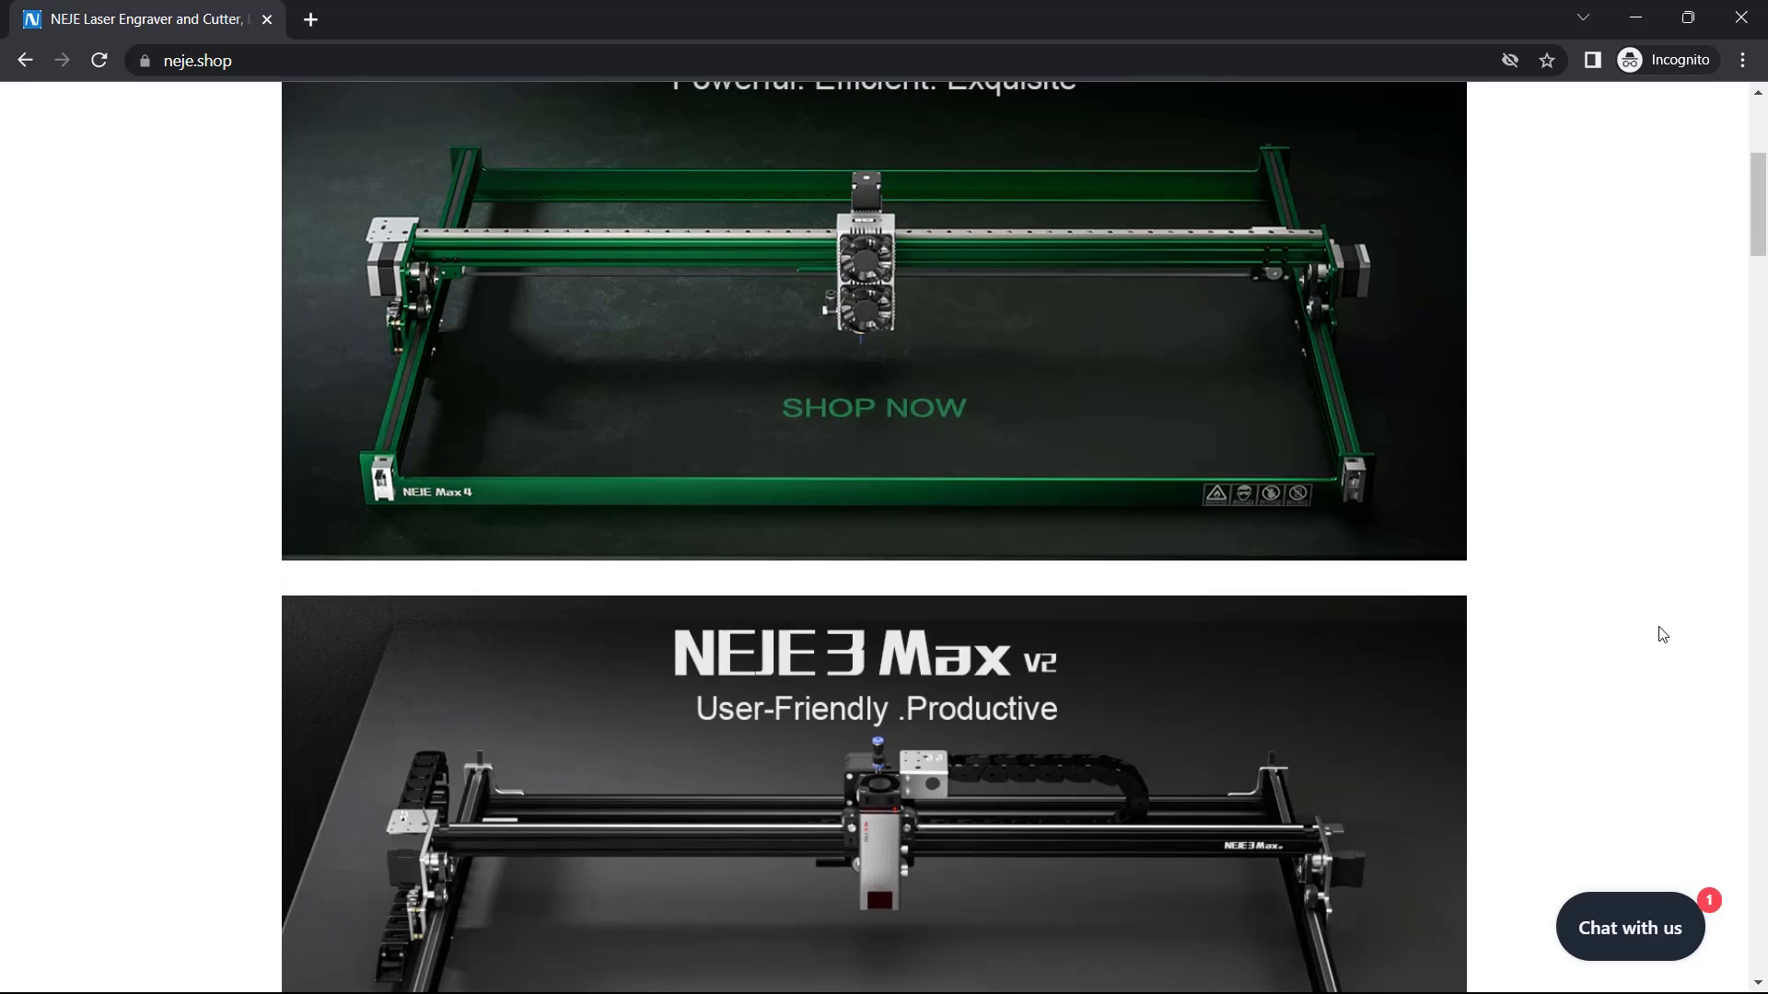
{"action": "scroll", "coordinate": [1659, 632], "scroll_direction": "down", "scroll_amount": 4}
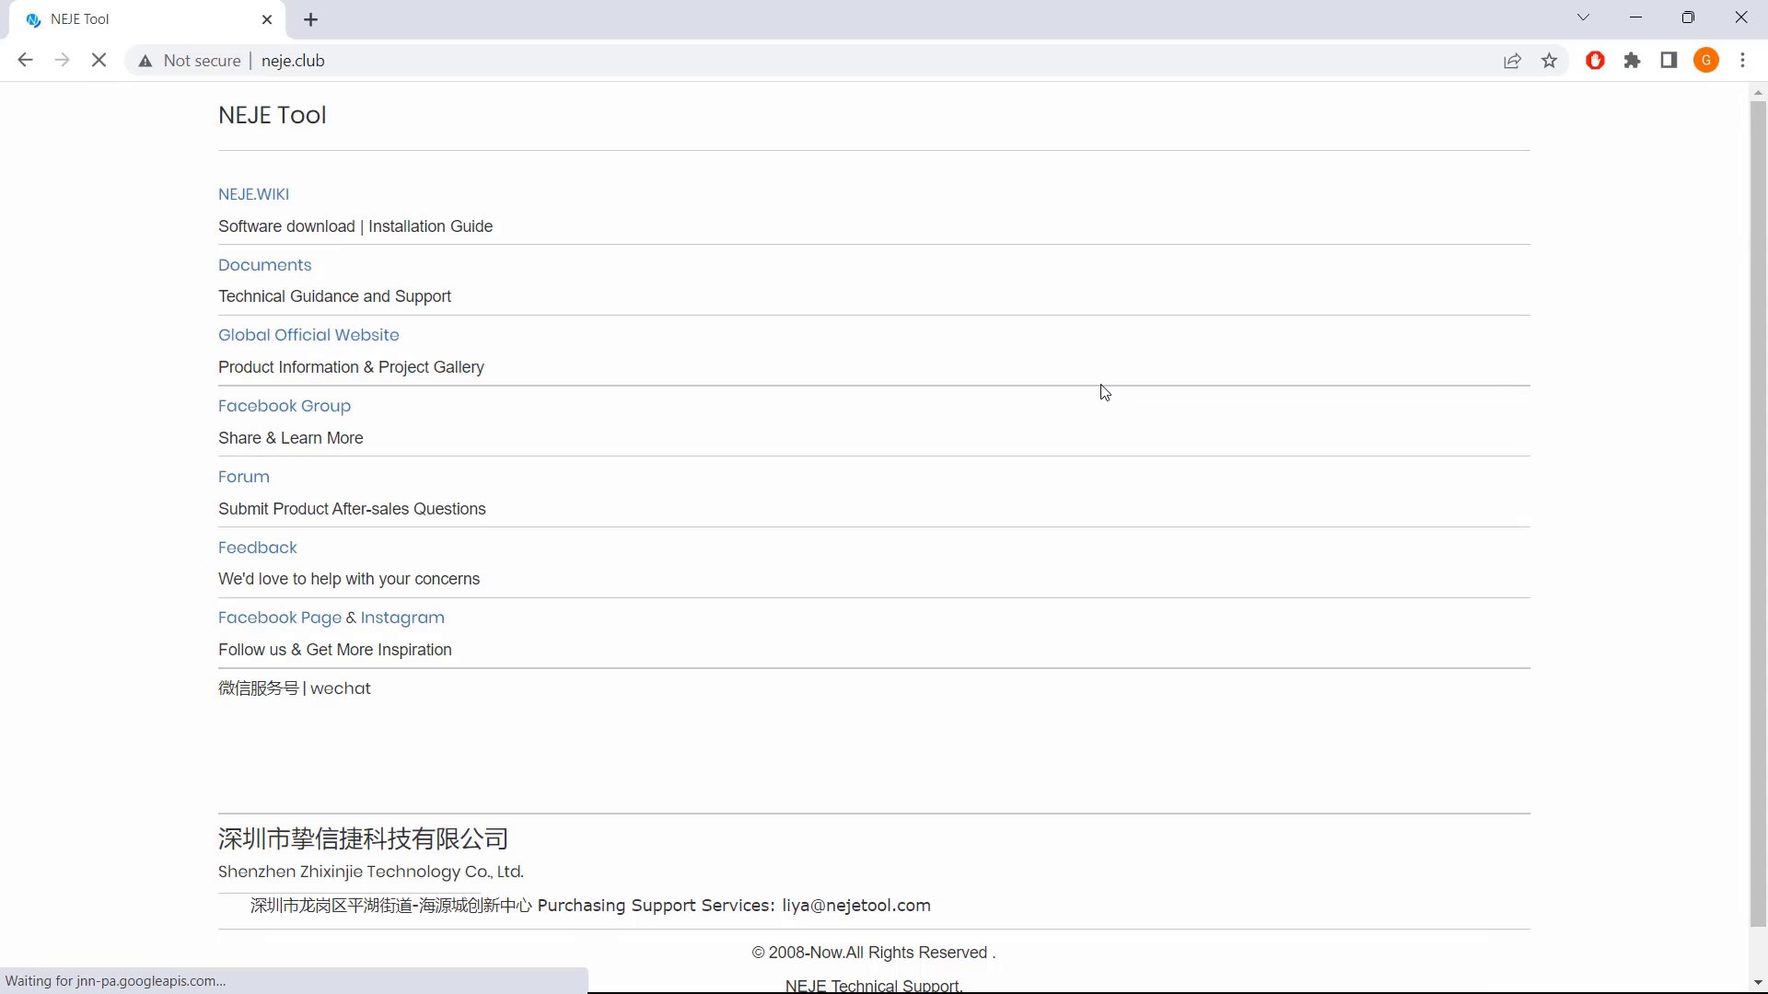
{"action": "left_click", "coordinate": [281, 193]}
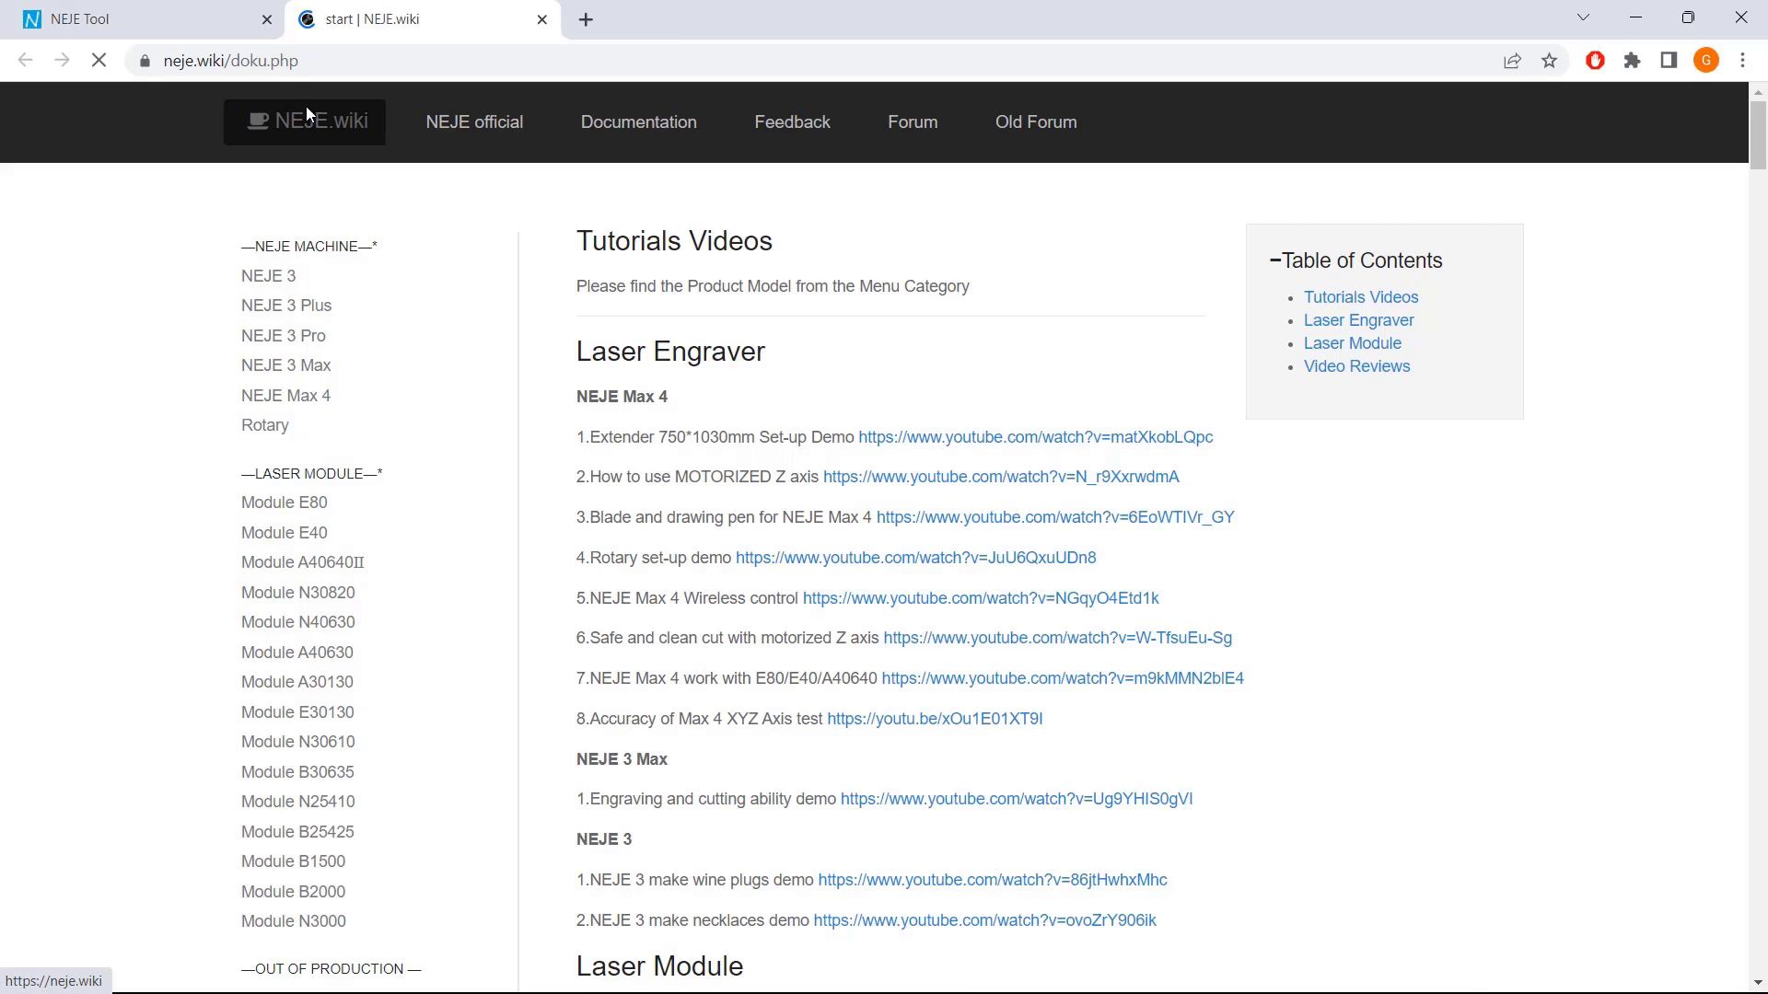
{"action": "left_click", "coordinate": [244, 20]}
{"action": "left_click", "coordinate": [569, 194]}
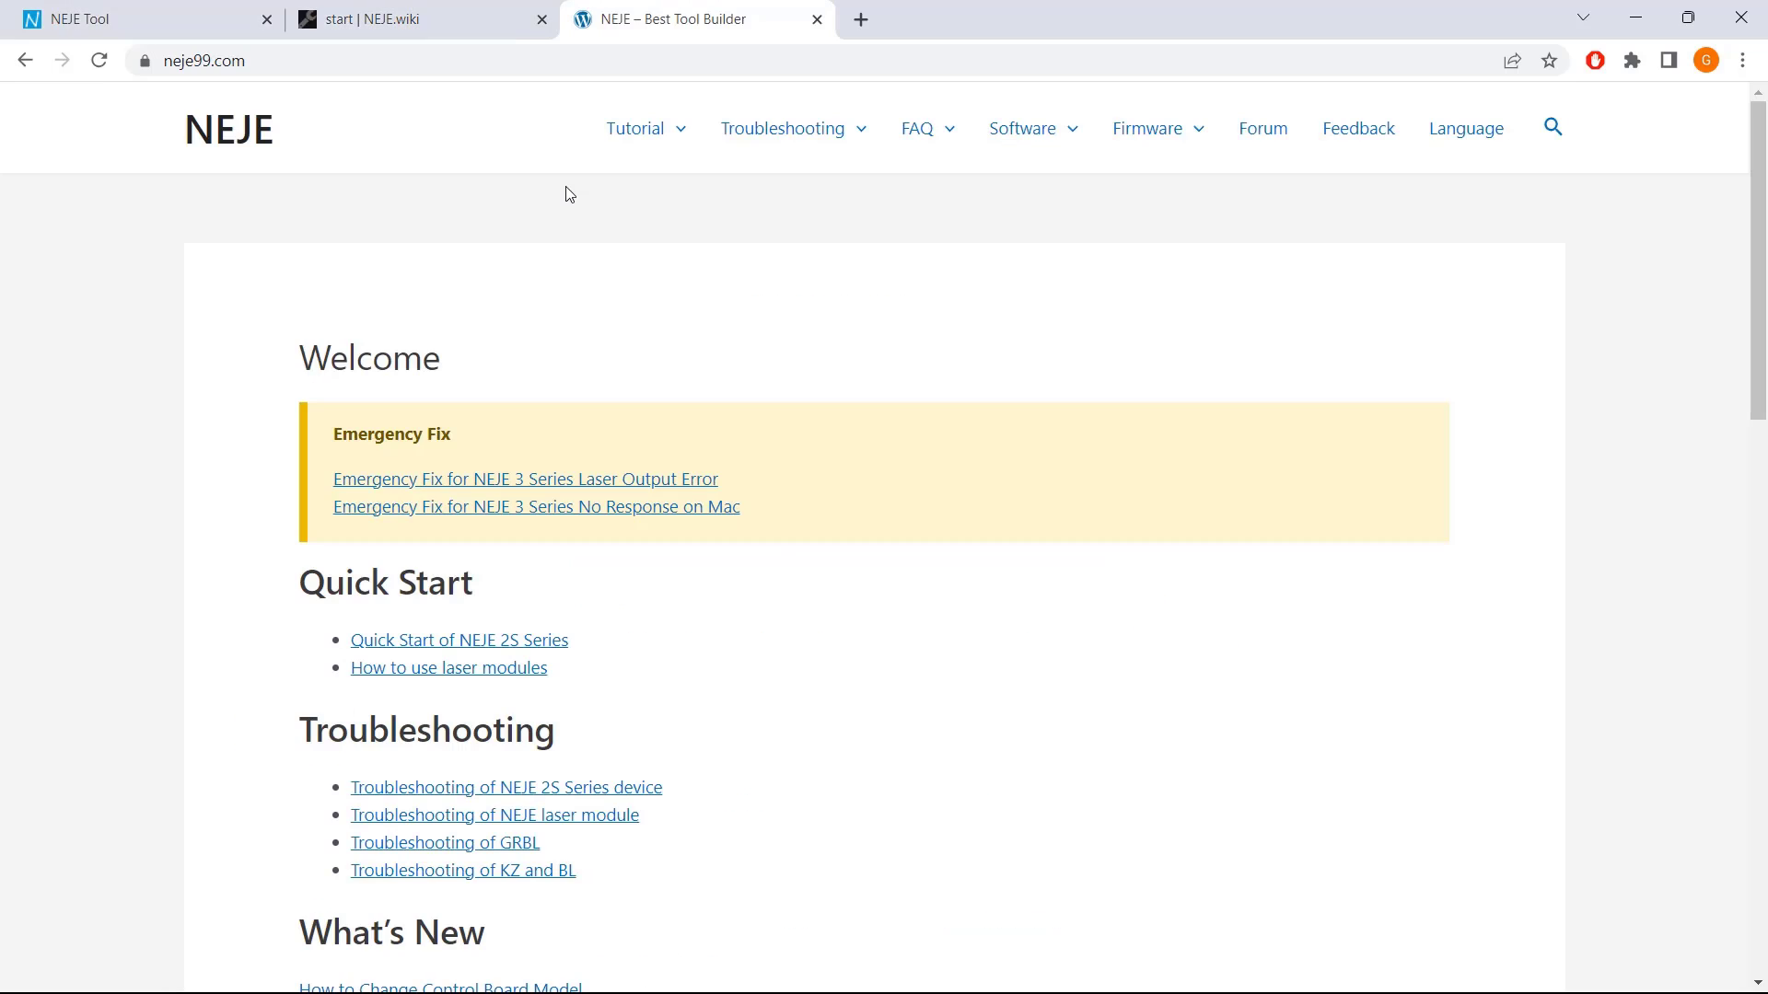
{"action": "scroll", "coordinate": [643, 335], "scroll_direction": "down", "scroll_amount": 13}
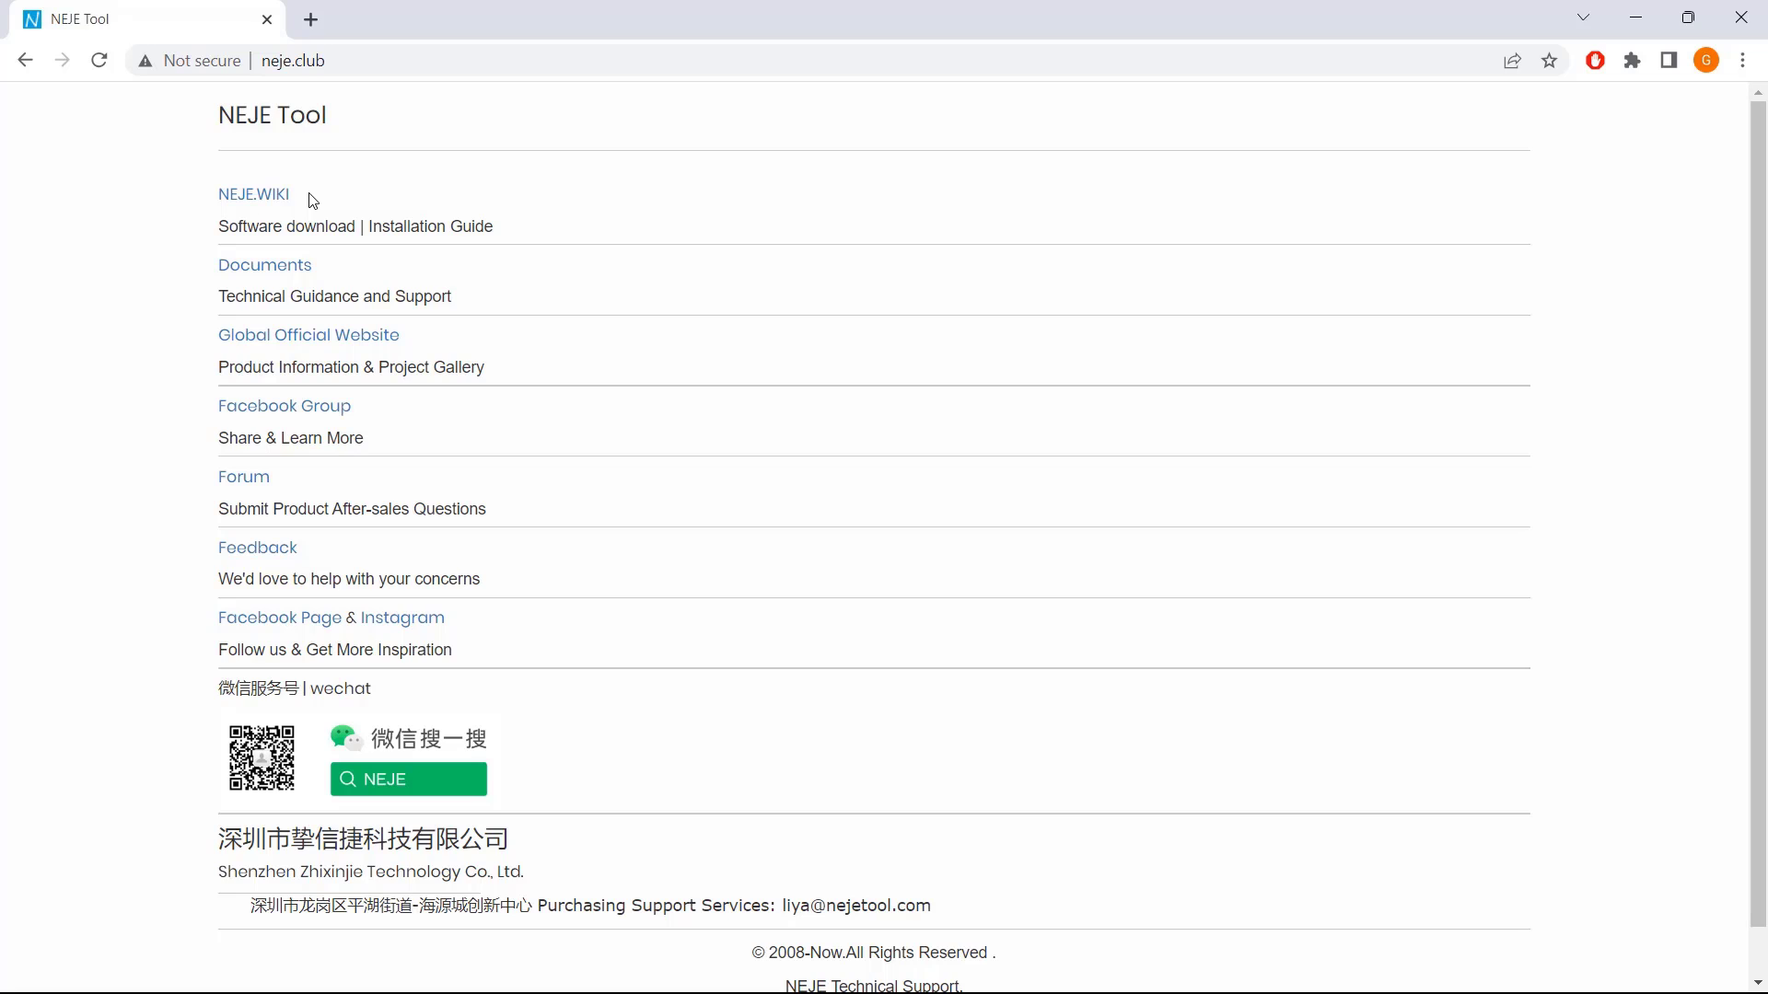
- Open the NEJE.wiki tutorials and neje99.com support site in new tabs and scroll the FAQ list
{"action": "left_click", "coordinate": [276, 194]}
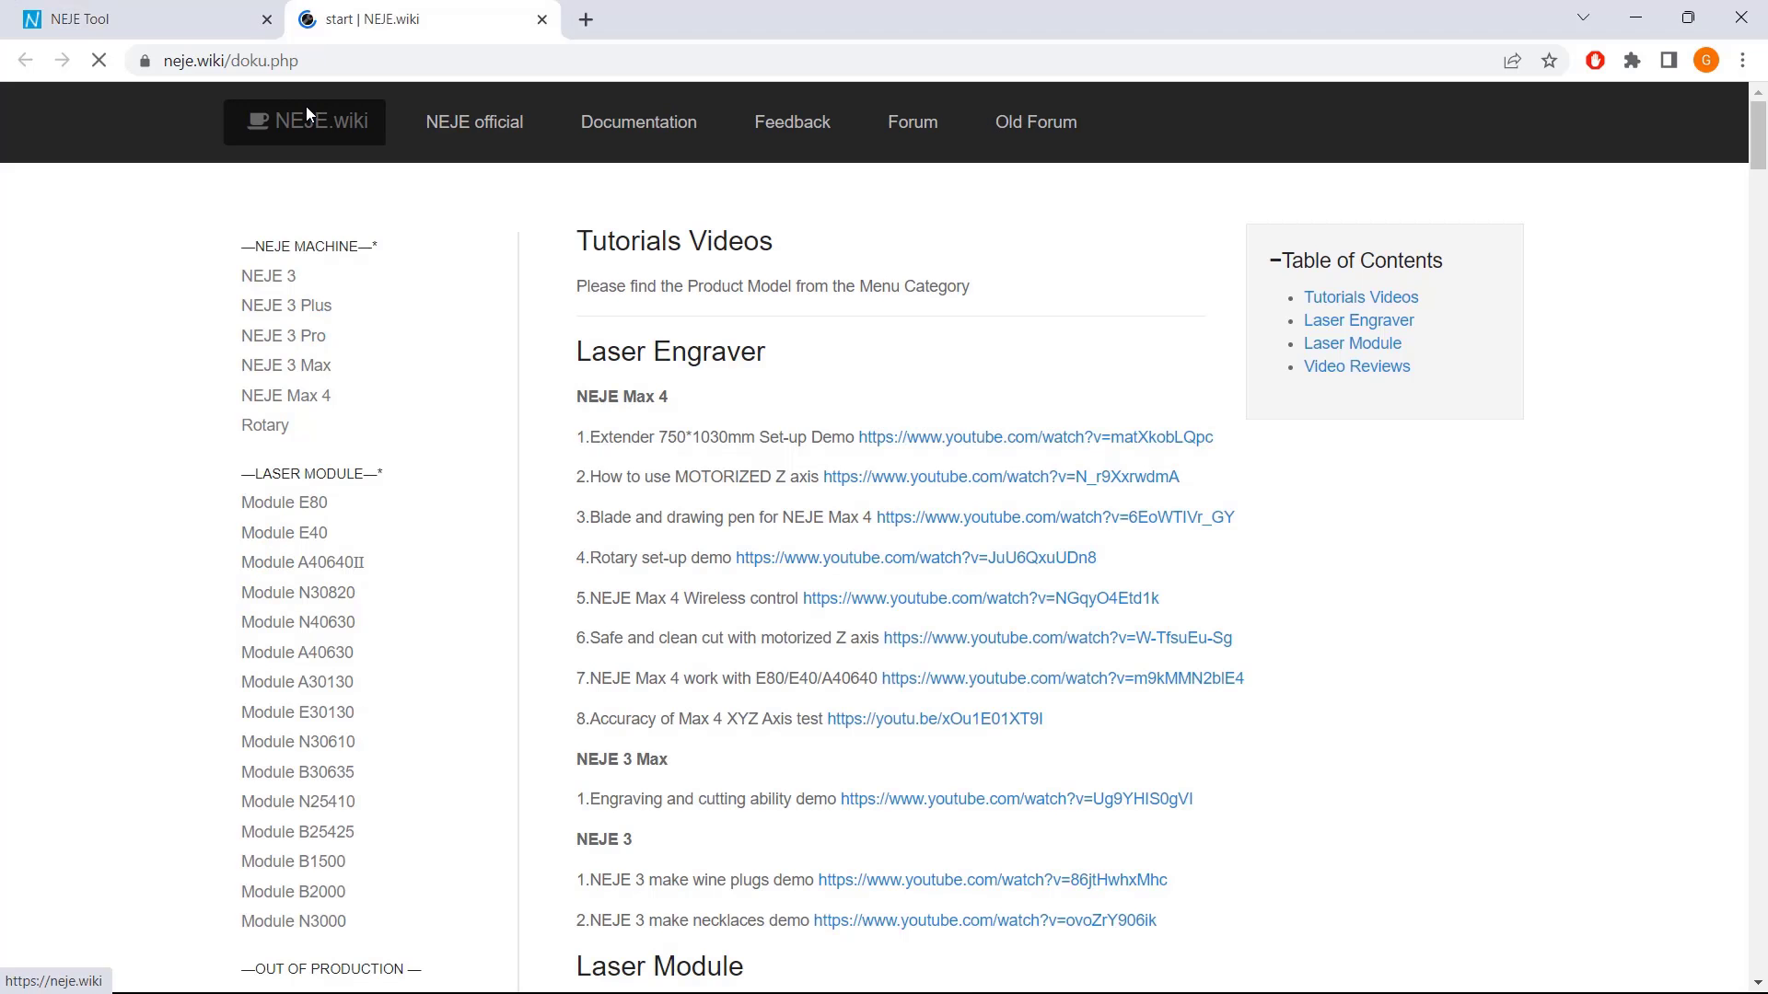
{"action": "left_click", "coordinate": [129, 23]}
{"action": "left_click", "coordinate": [564, 193]}
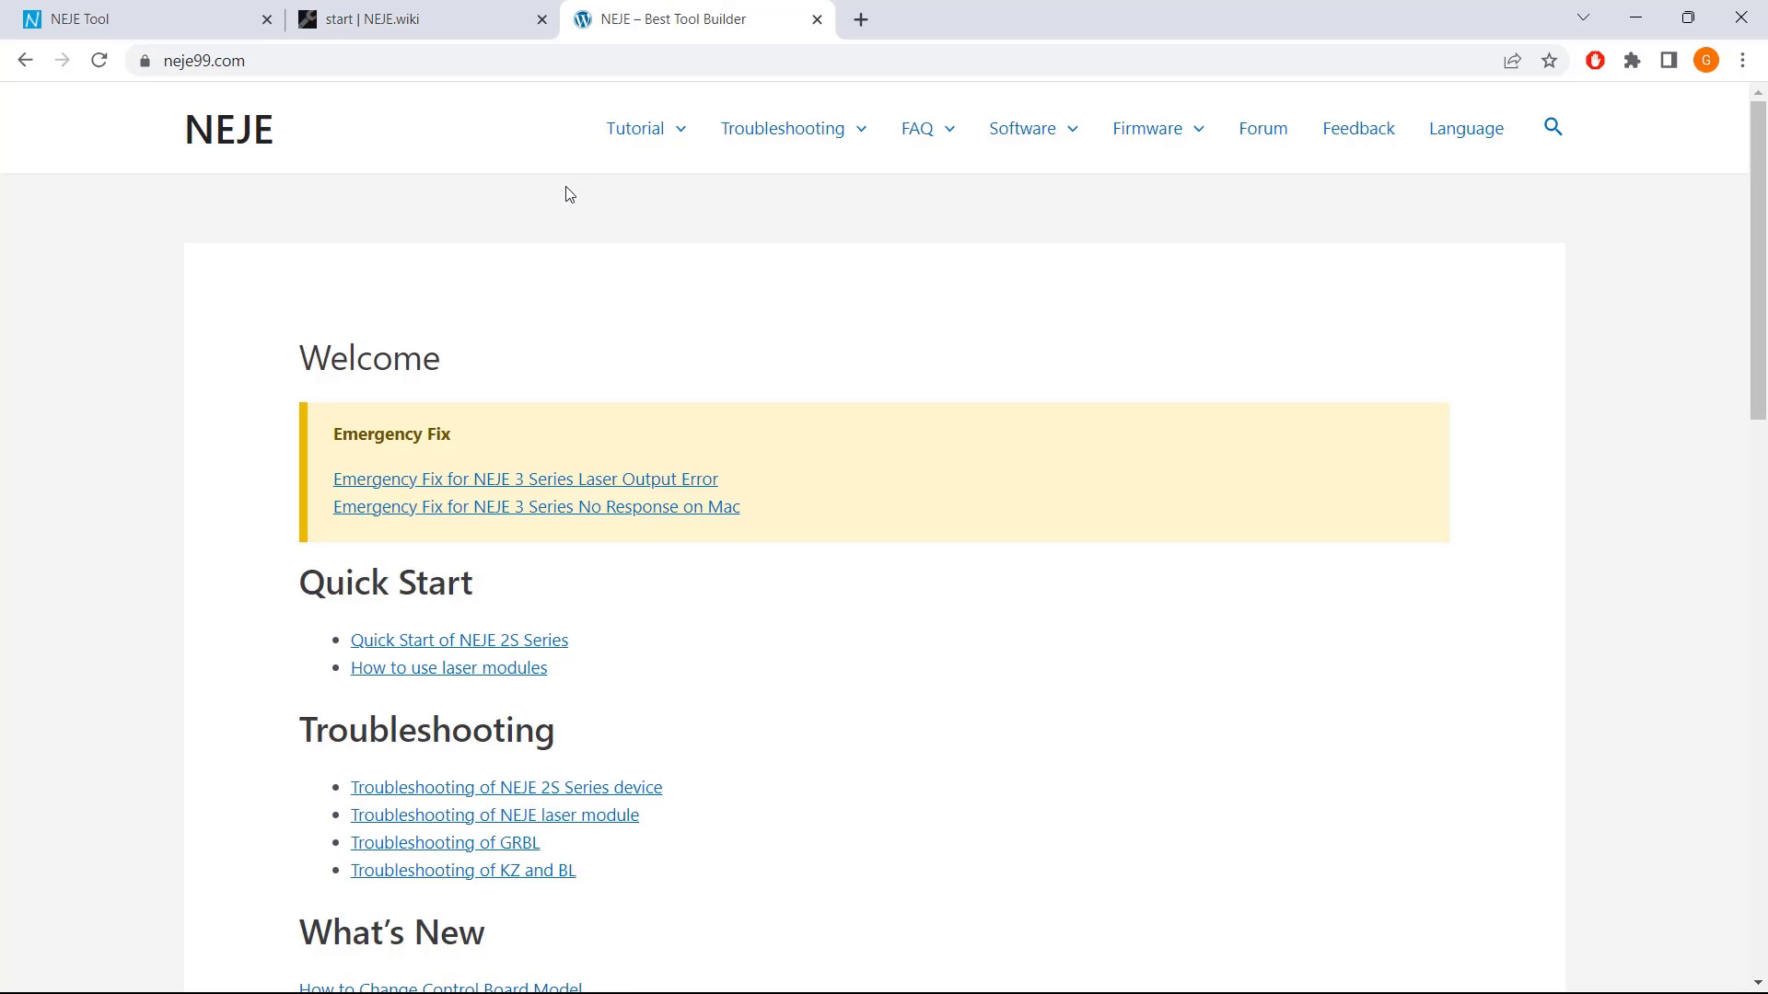
{"action": "scroll", "coordinate": [645, 350], "scroll_direction": "down", "scroll_amount": 14}
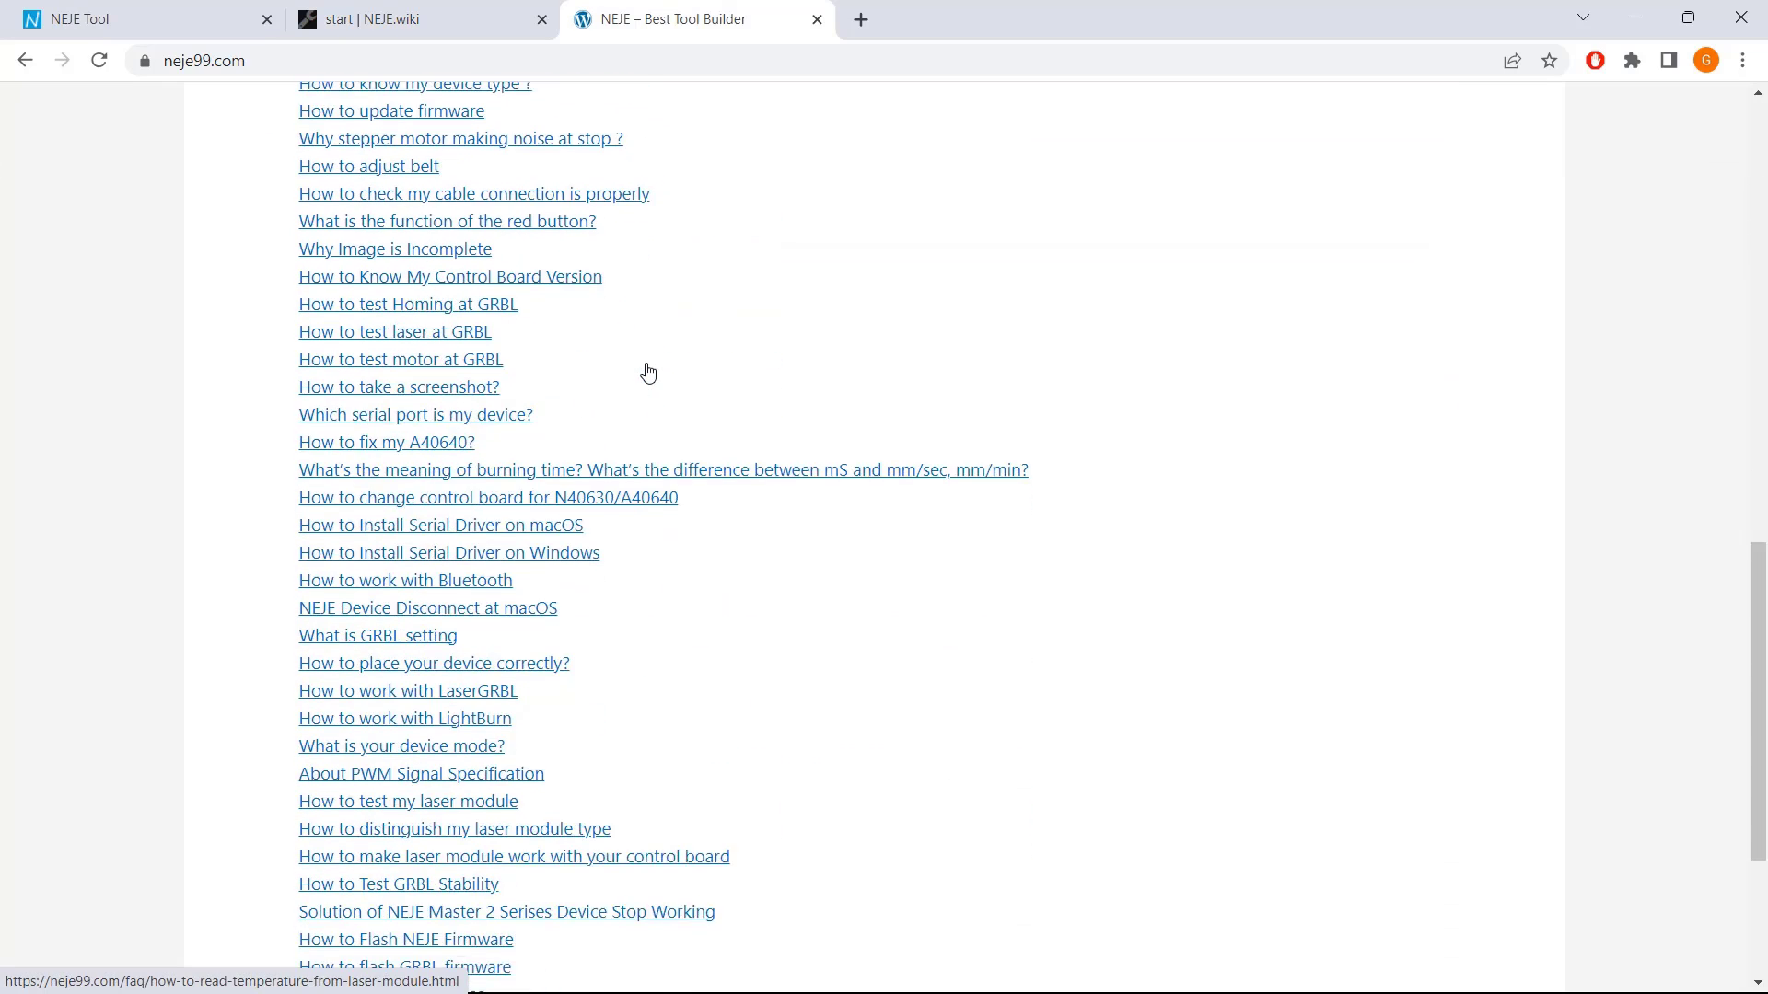
{"action": "scroll", "coordinate": [647, 371], "scroll_direction": "down", "scroll_amount": 3}
- Check the NEJE forum from the NEJE.wiki tab, then return to the wiki tutorials page
{"action": "key", "text": "ctrl+2"}
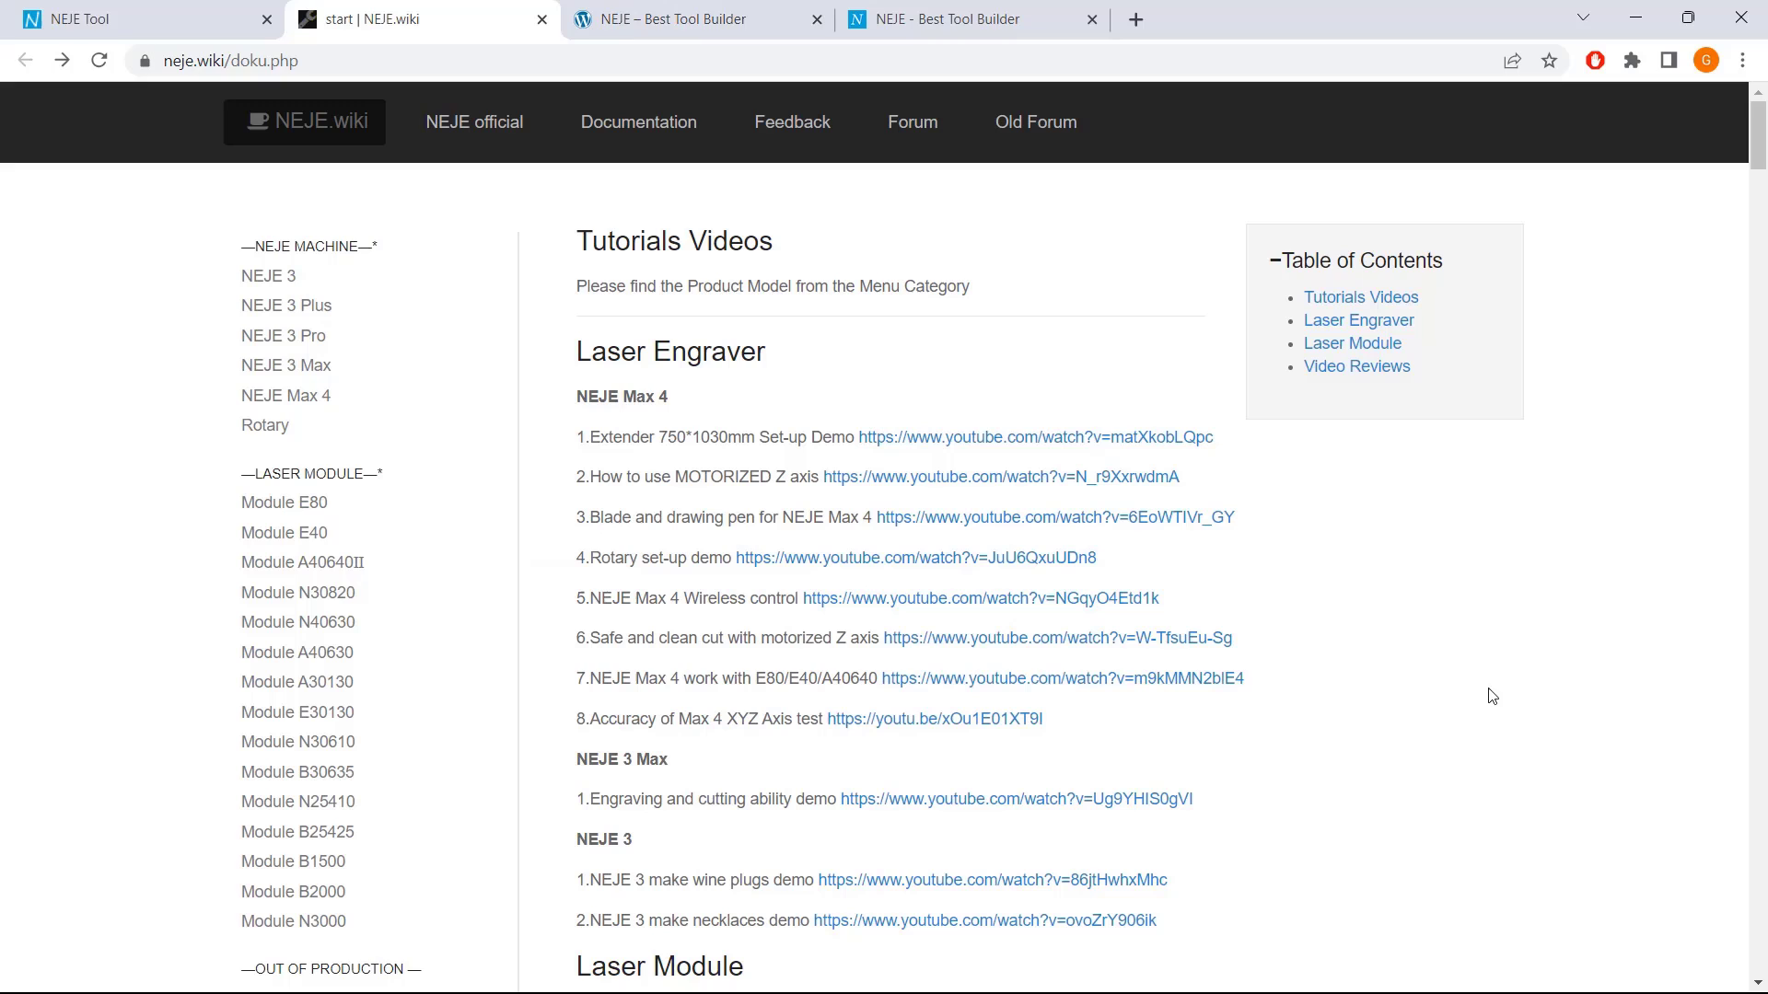
{"action": "left_click", "coordinate": [914, 134]}
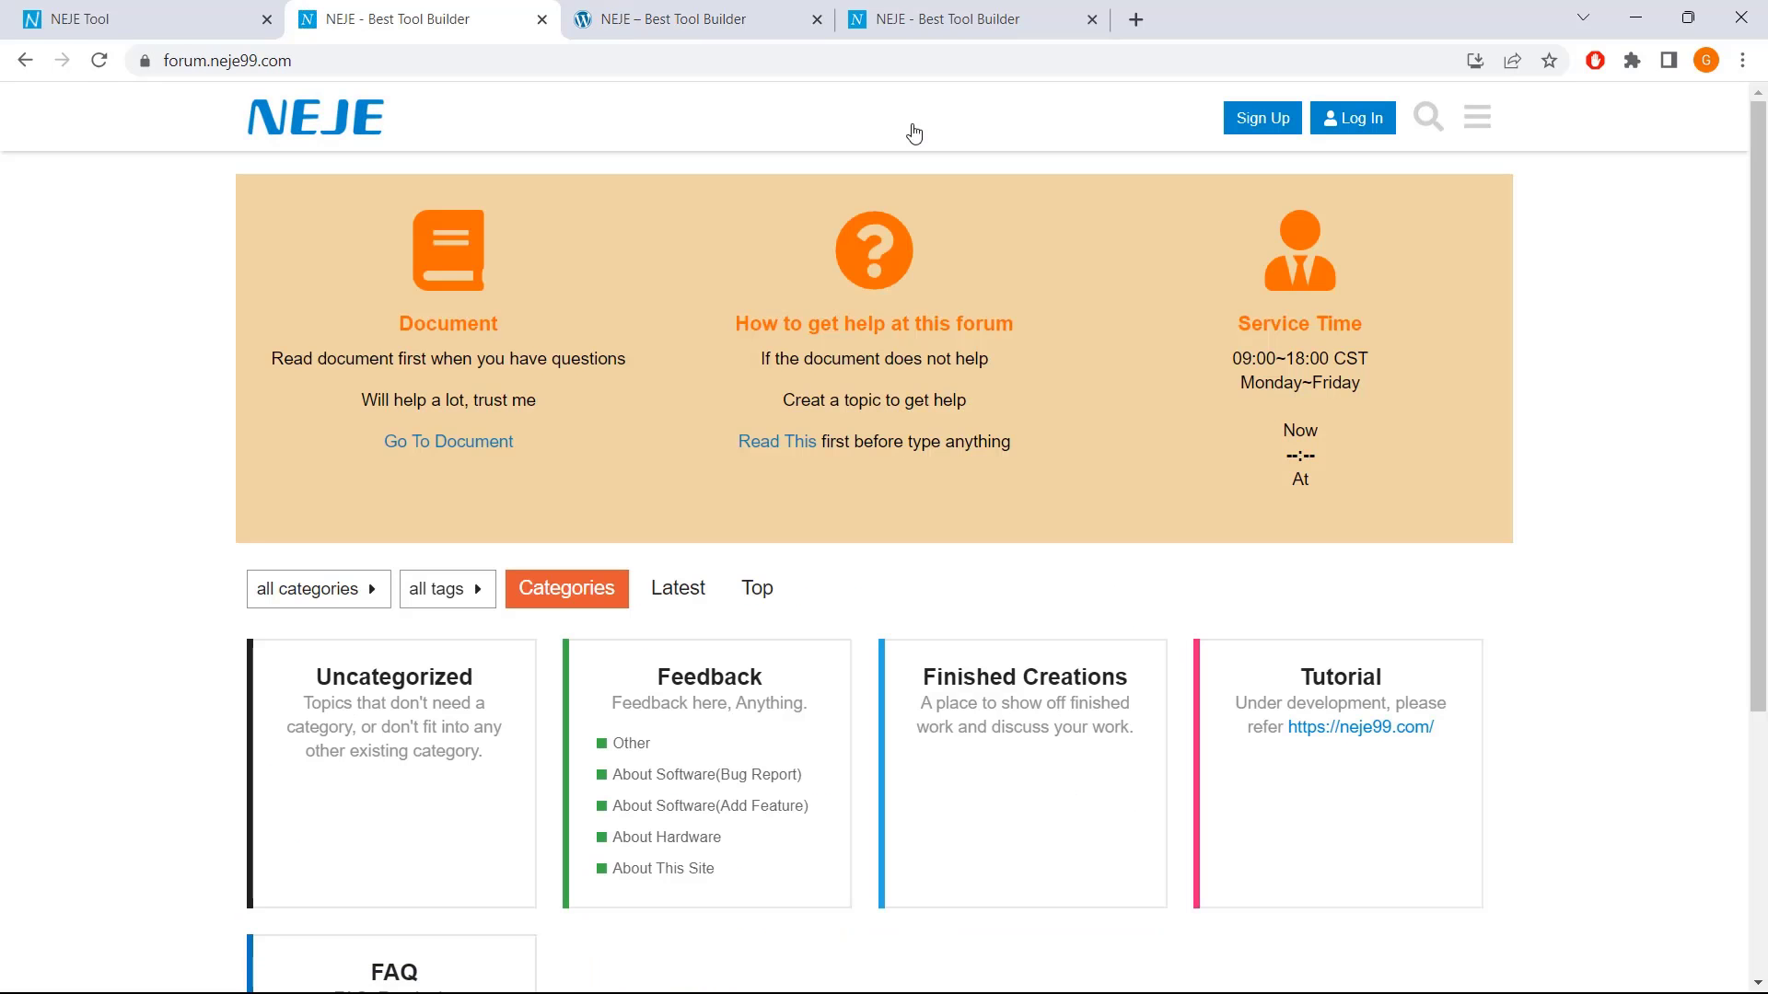
{"action": "left_click", "coordinate": [20, 65]}
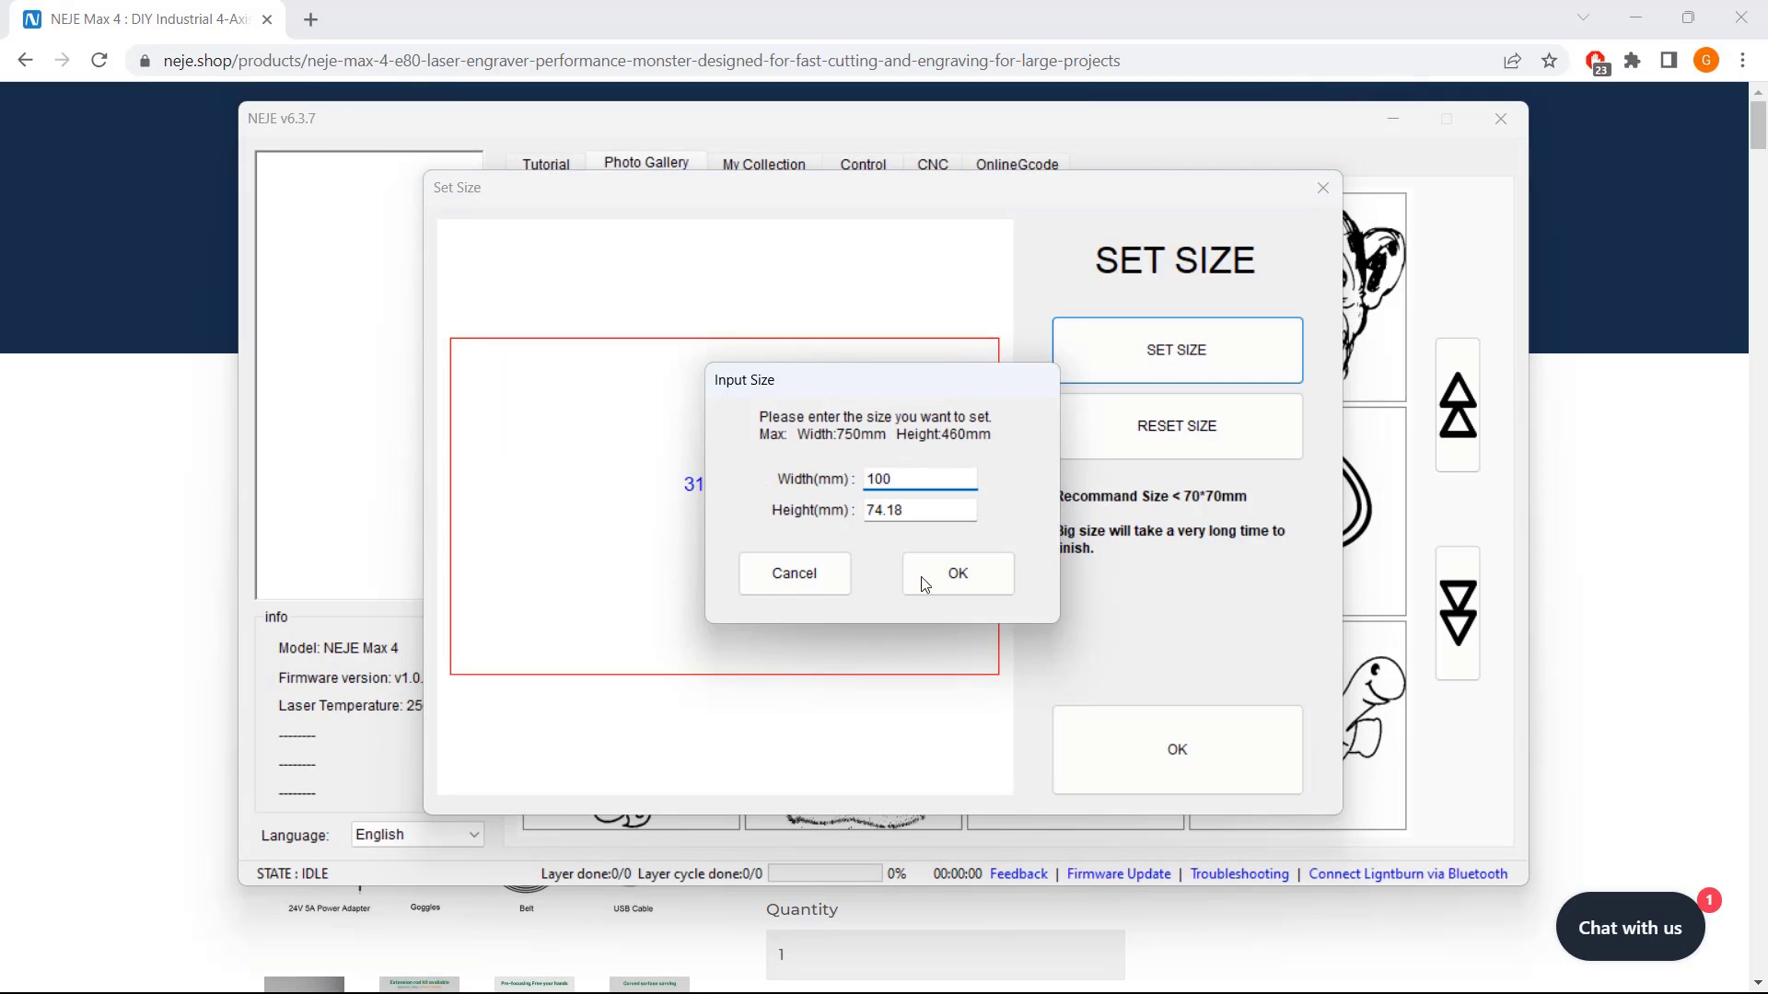
- Confirm the 100 × 74.18 mm image size and preview its precise position on the machine
{"action": "left_click", "coordinate": [919, 580]}
{"action": "left_click", "coordinate": [1149, 741]}
{"action": "left_click", "coordinate": [1227, 779]}
{"action": "left_click", "coordinate": [1380, 415]}
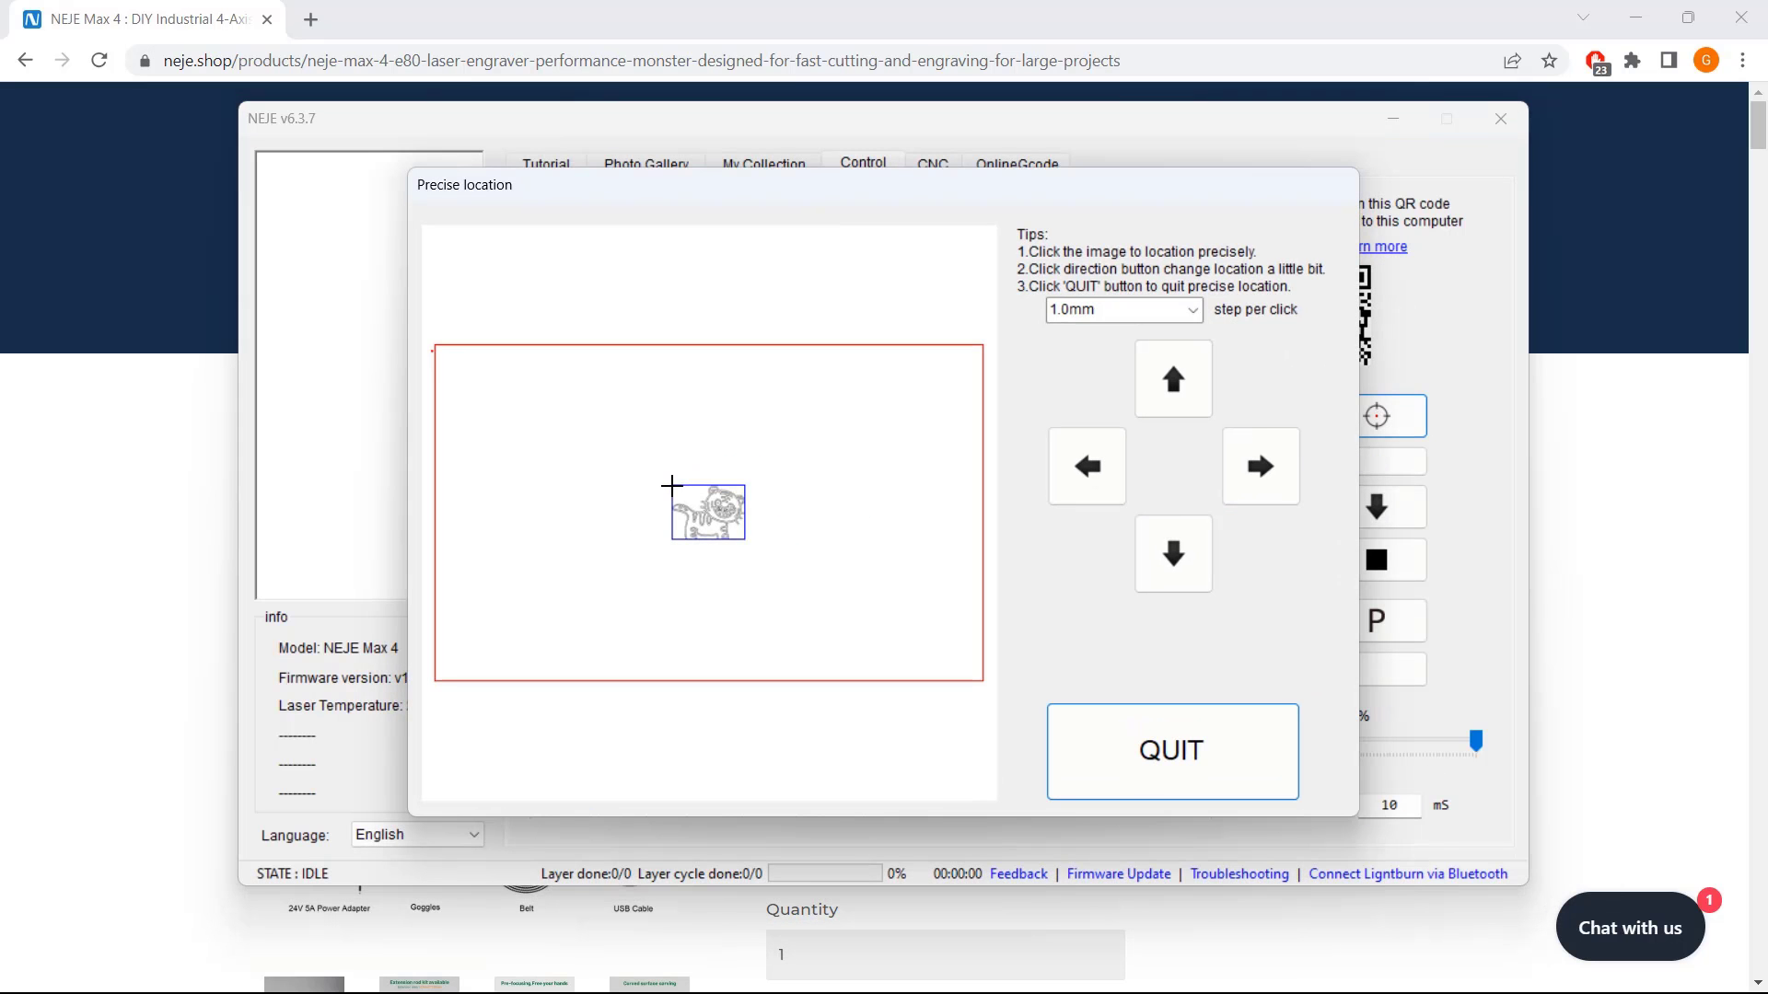
{"action": "left_click", "coordinate": [1182, 387]}
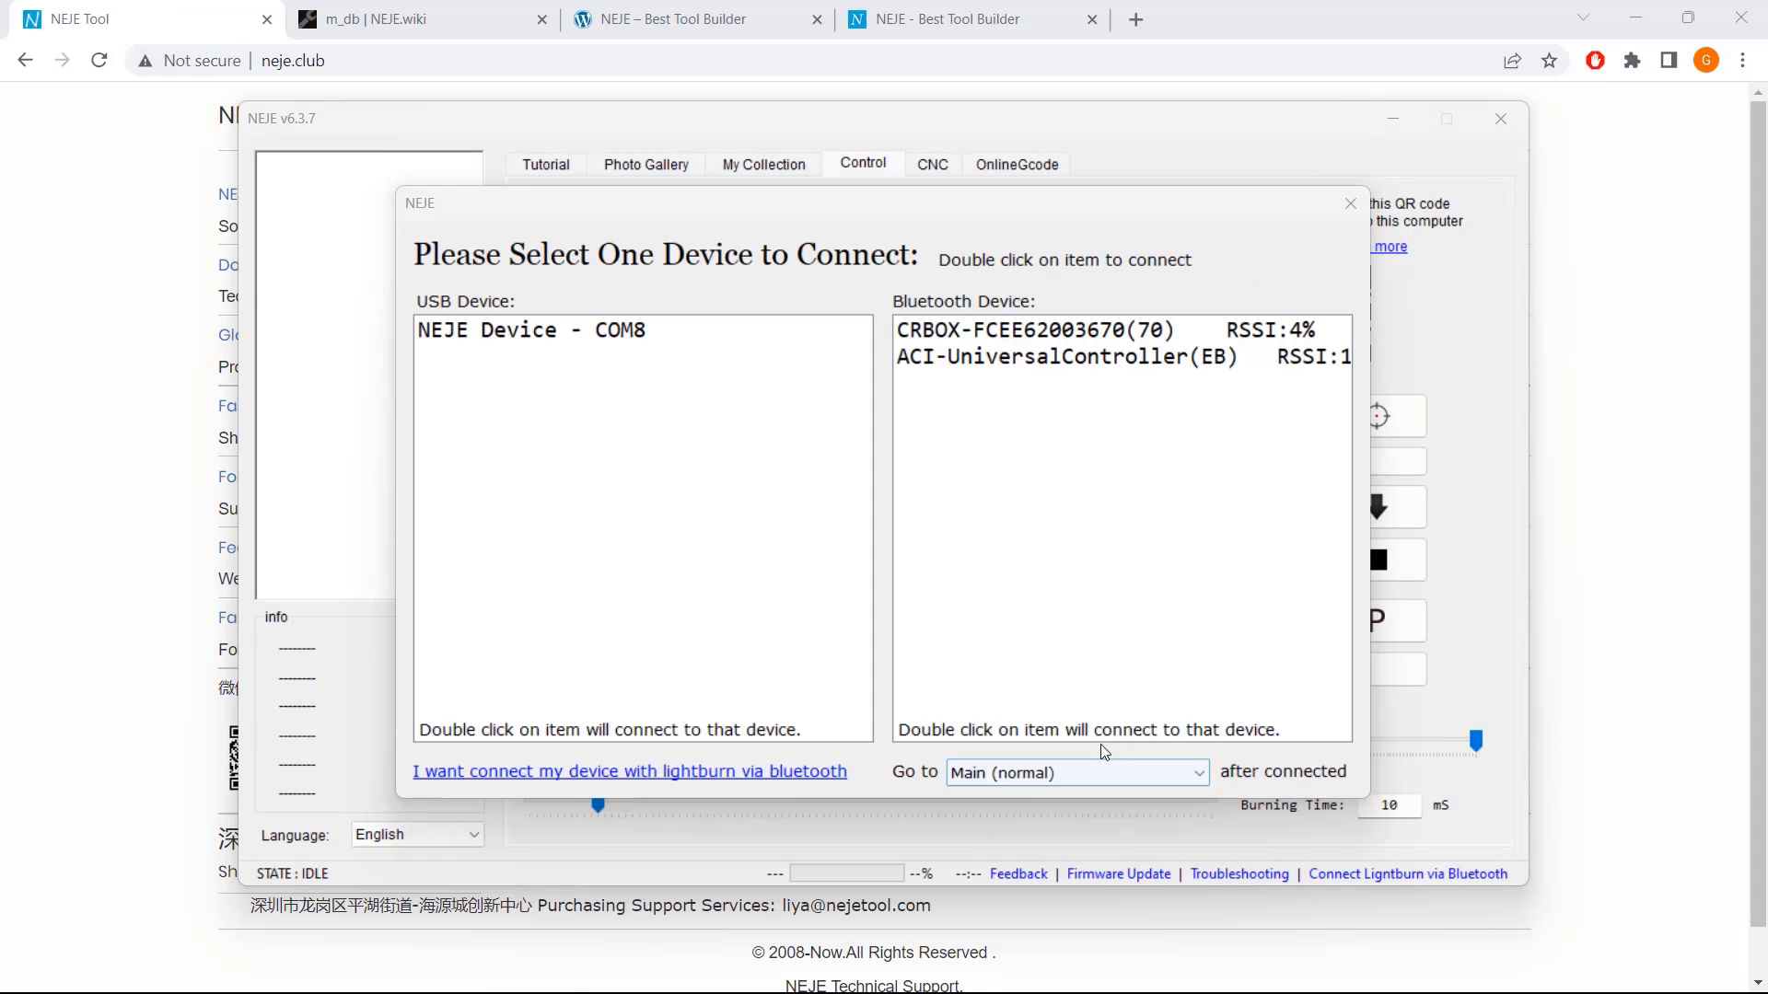
- Set Connecting bridge as the post-connection action, connect to the NEJE device, and start the bridge
{"action": "left_click", "coordinate": [1092, 774]}
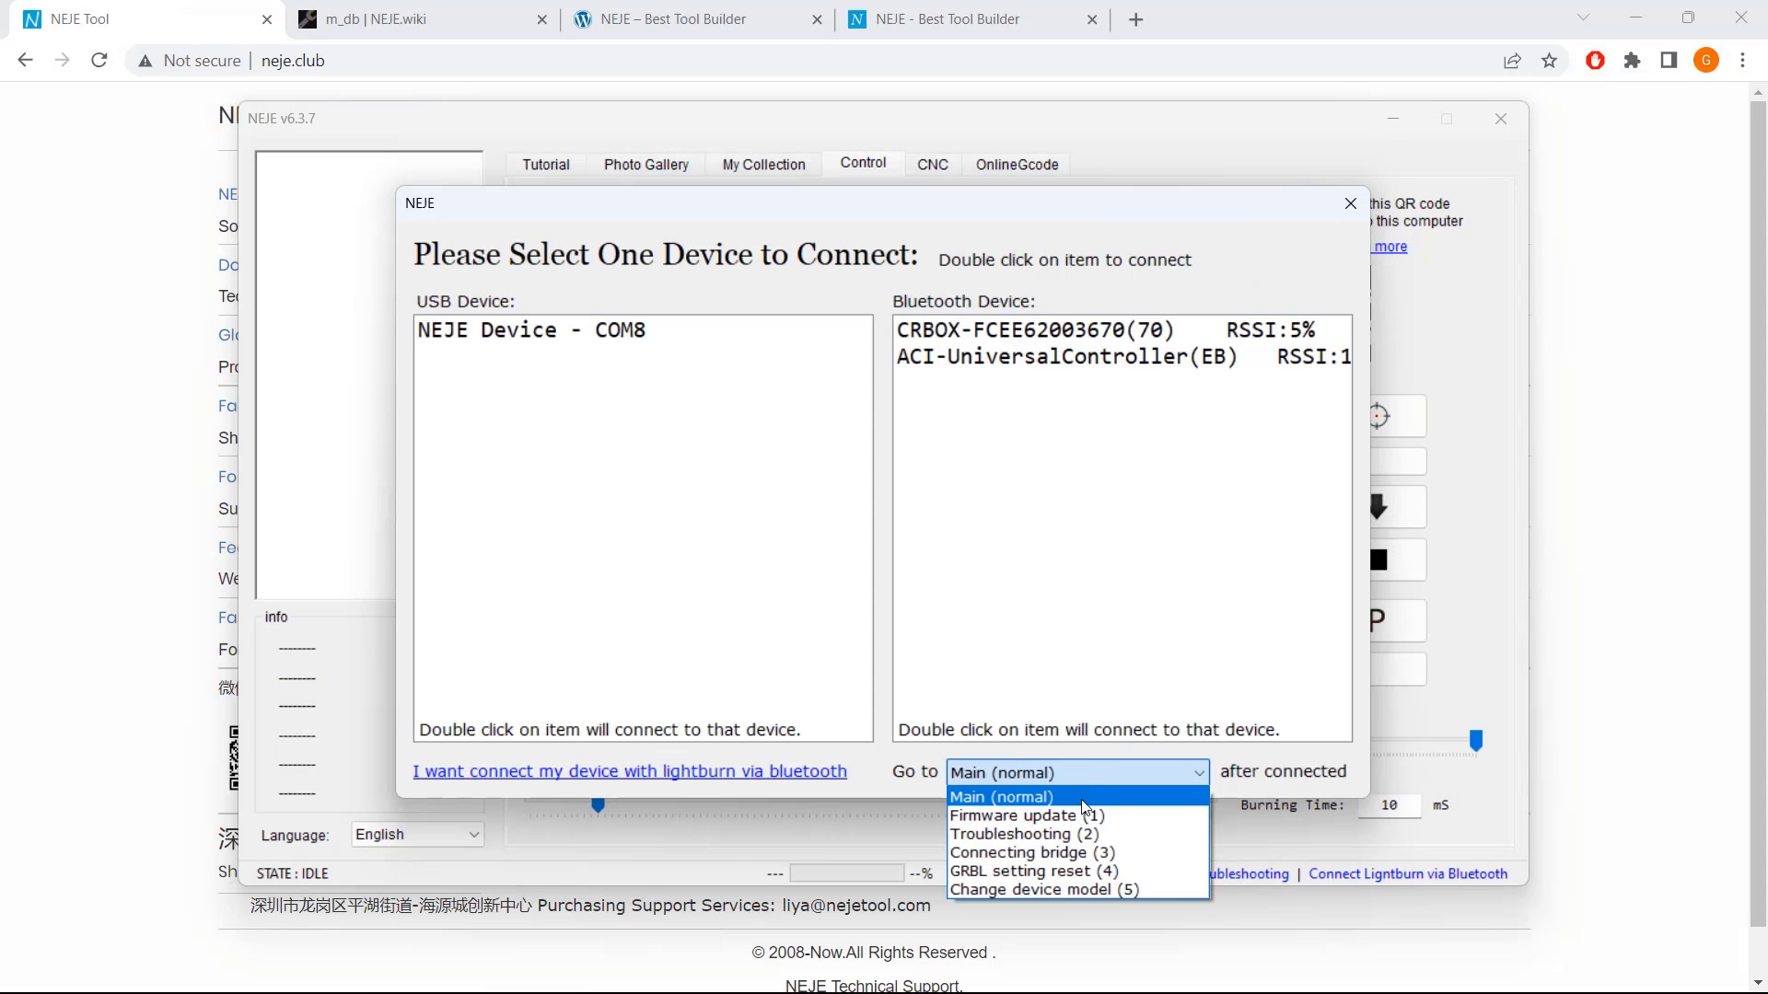
{"action": "left_click", "coordinate": [1006, 813]}
{"action": "double_click", "coordinate": [686, 336]}
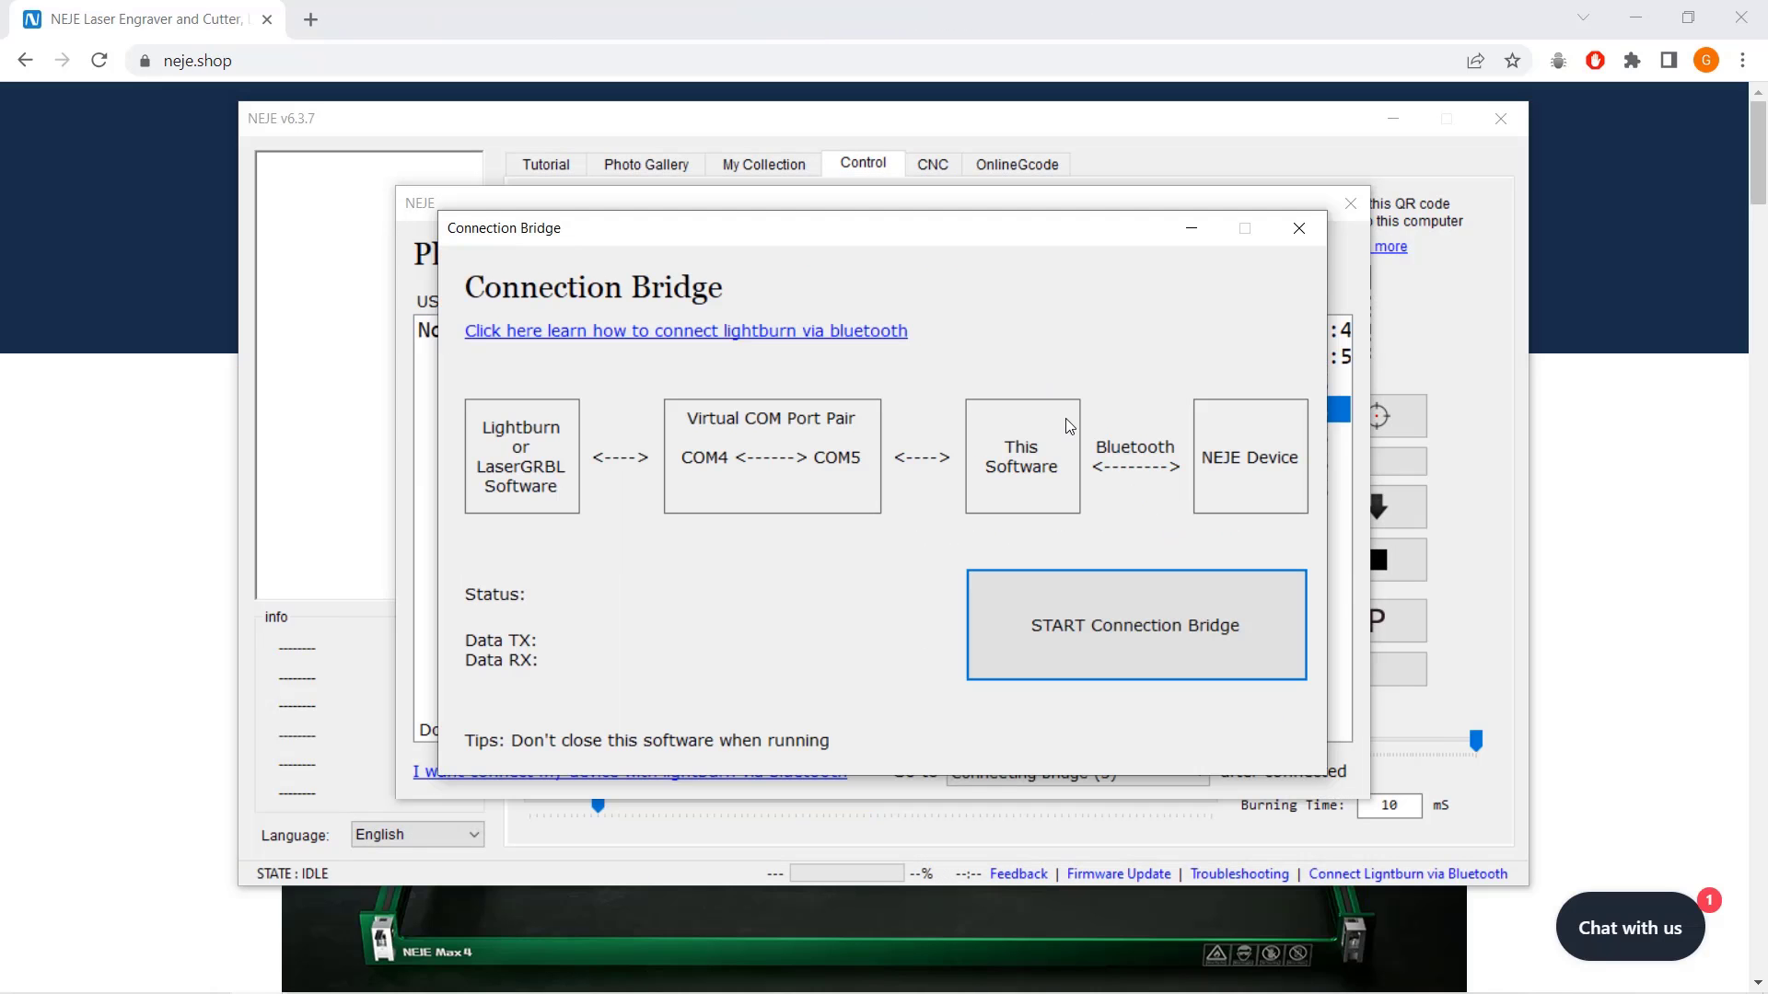
{"action": "left_click", "coordinate": [1092, 608]}
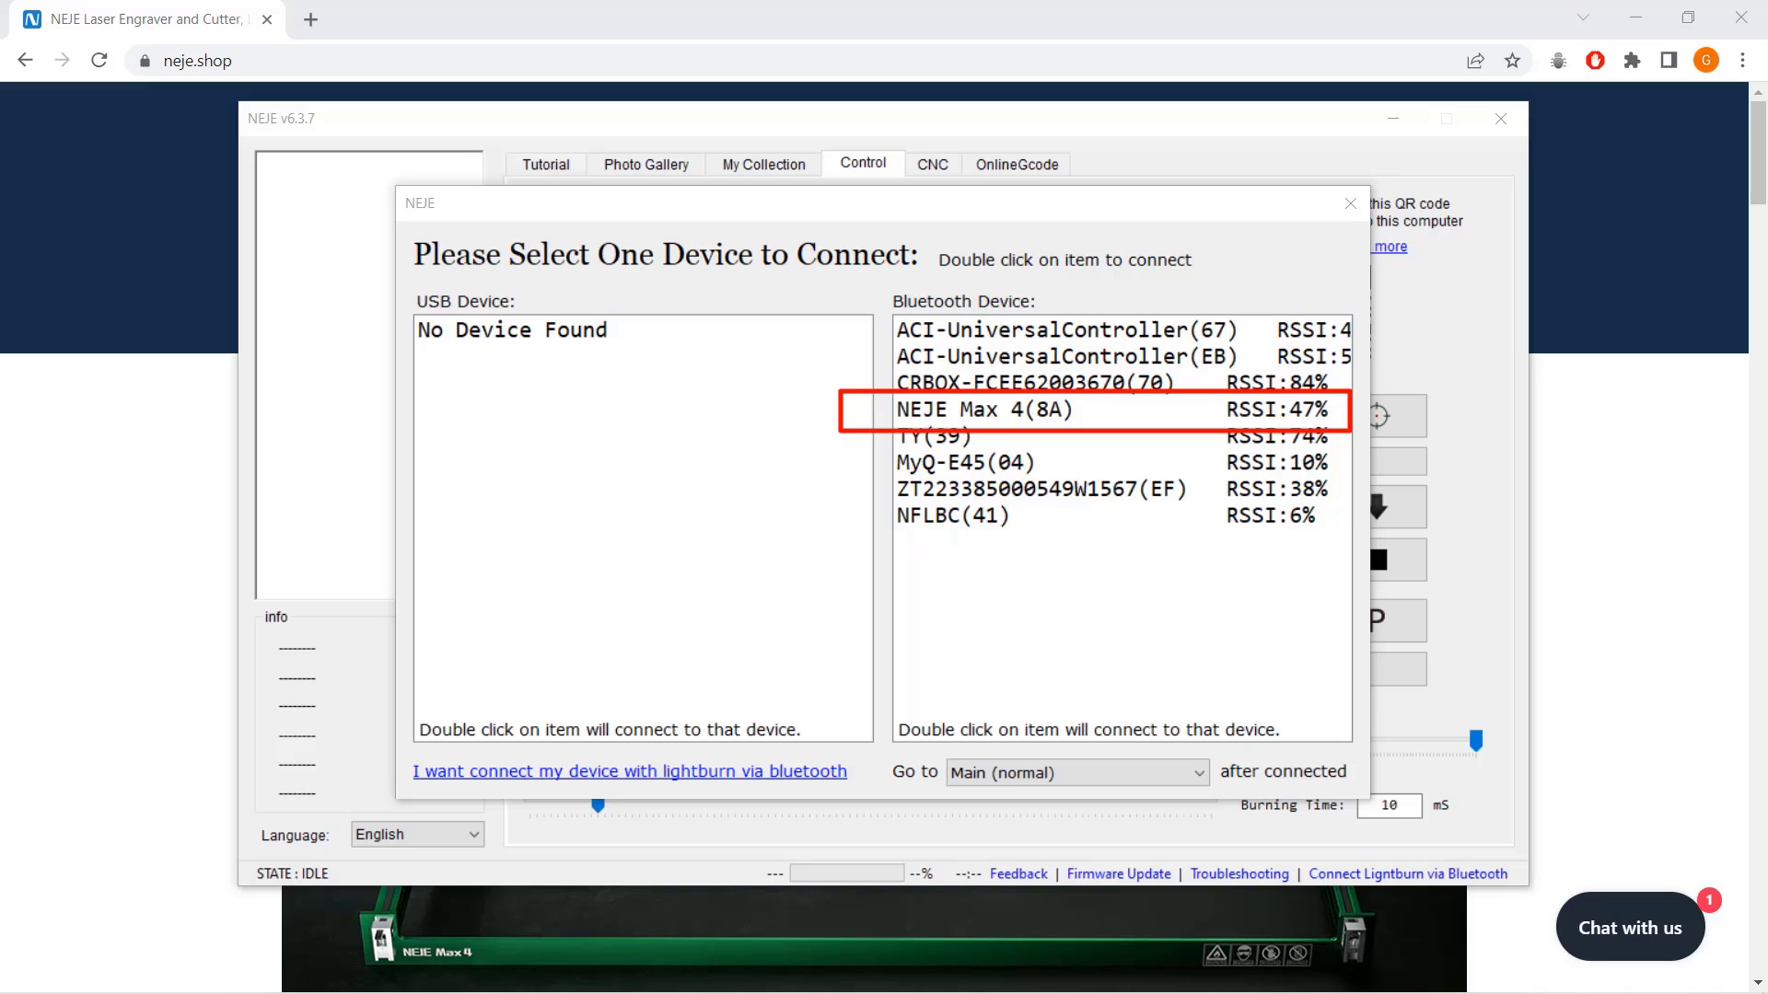
- Connect to the NEJE Max 4(8A) Bluetooth device and start the LightBurn connection bridge
{"action": "double_click", "coordinate": [1113, 420]}
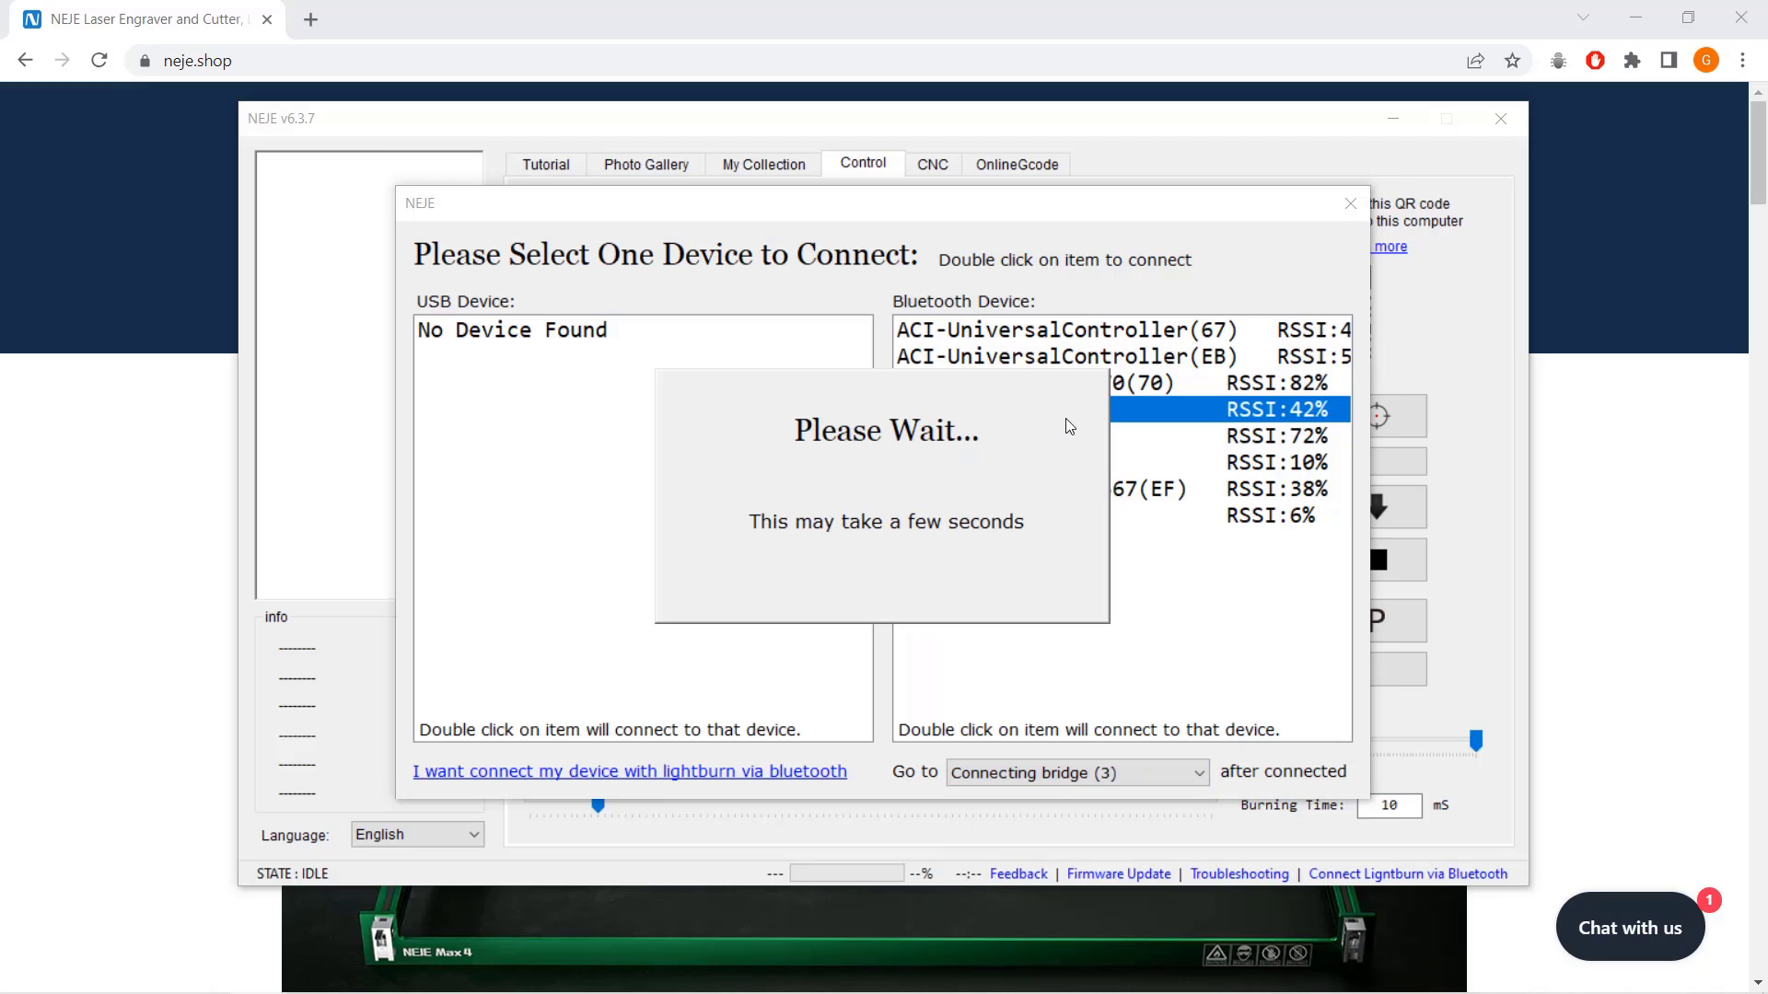
{"action": "left_click", "coordinate": [1095, 613]}
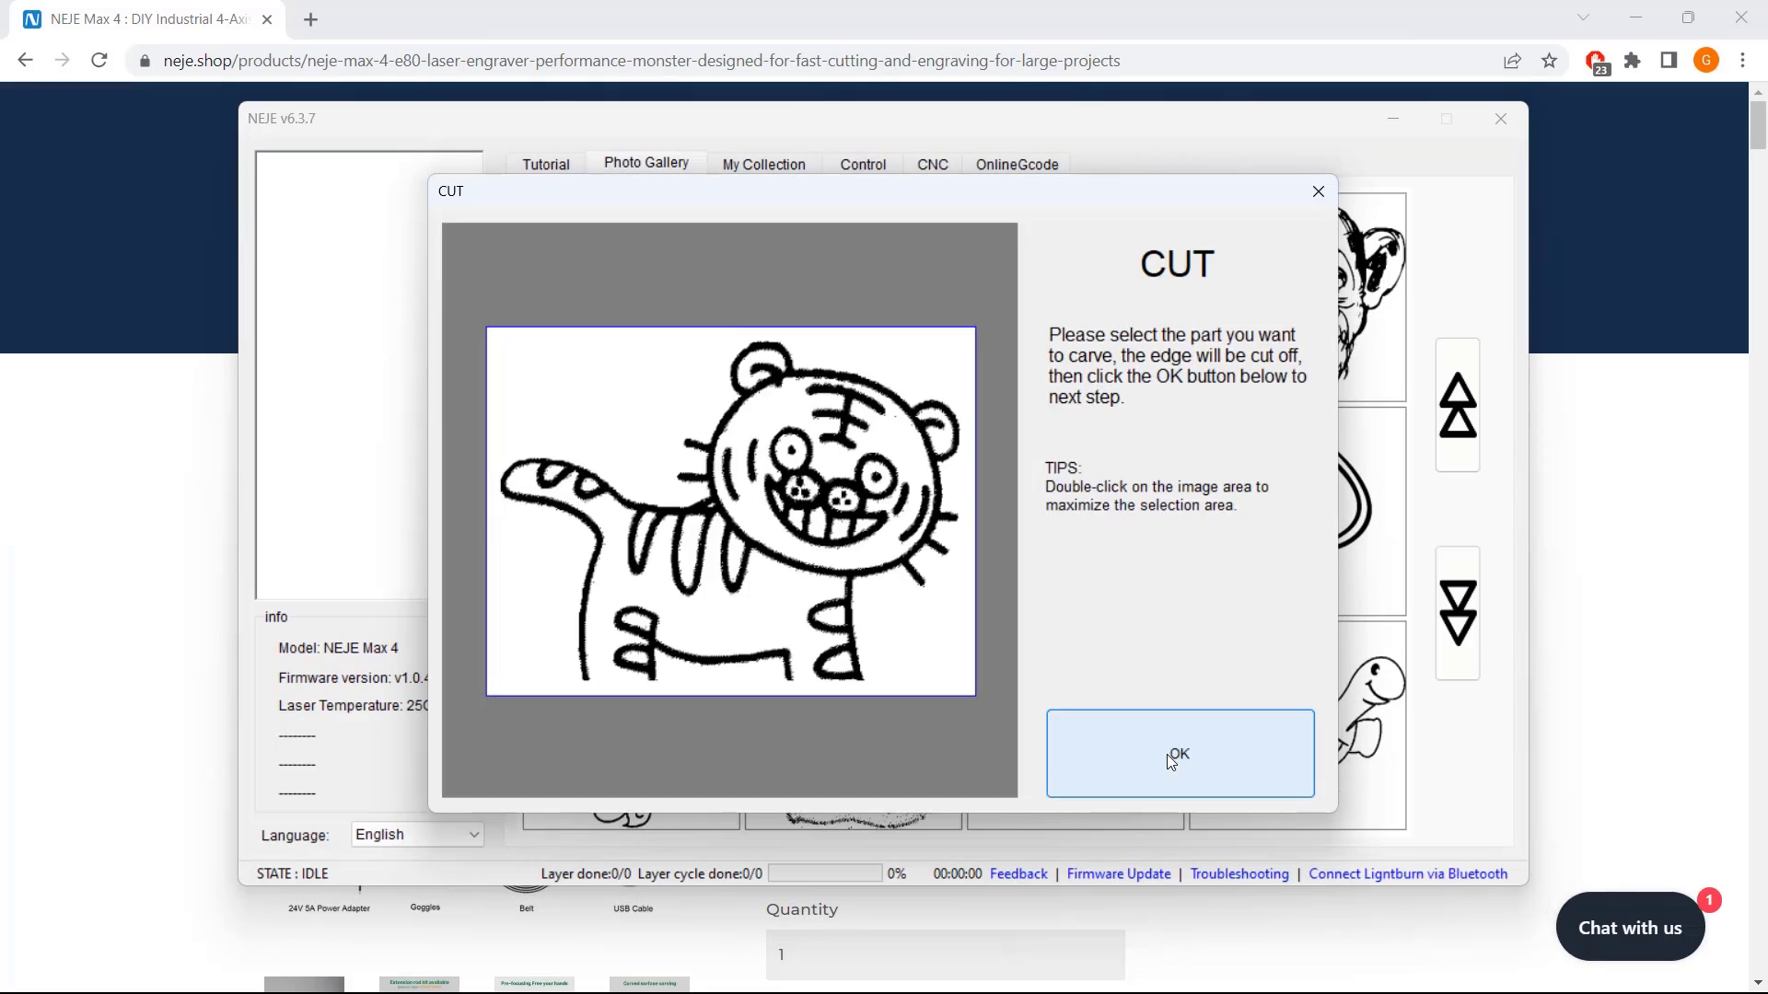
{"action": "left_click", "coordinate": [1172, 749]}
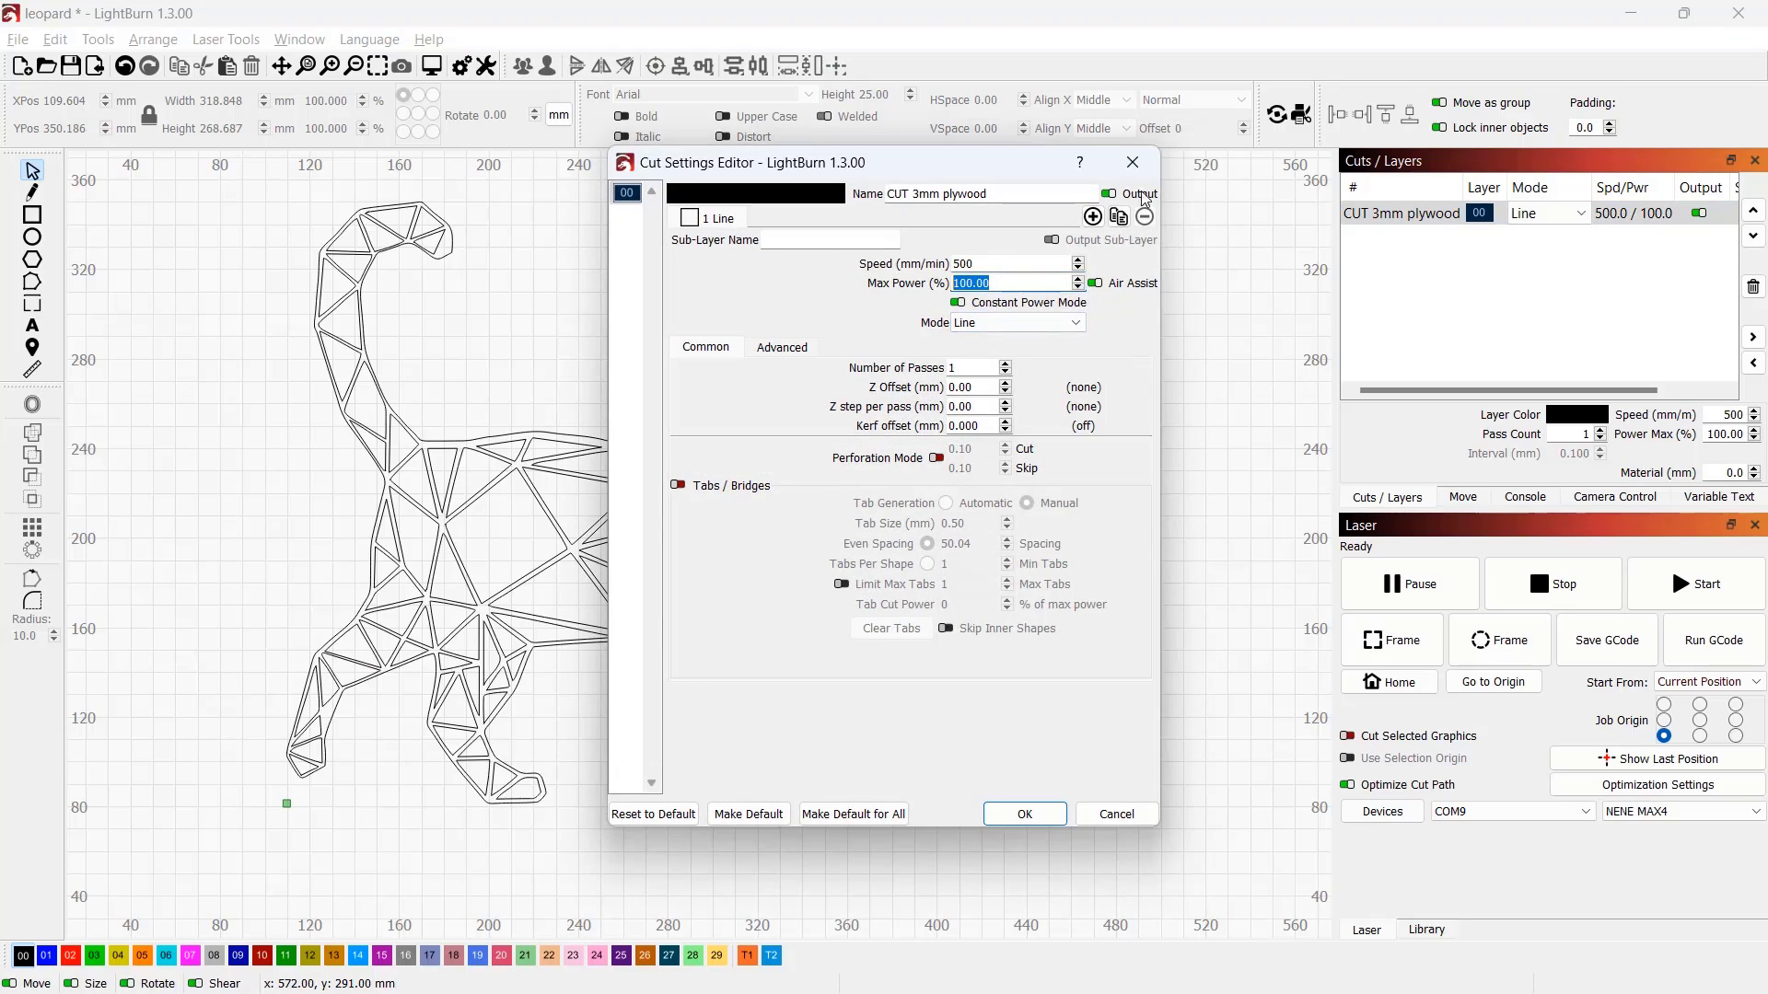
- Close the plywood cut settings and play the cat outline preview fast, showing 18:22 total
{"action": "left_click", "coordinate": [1133, 162]}
{"action": "left_click", "coordinate": [431, 65]}
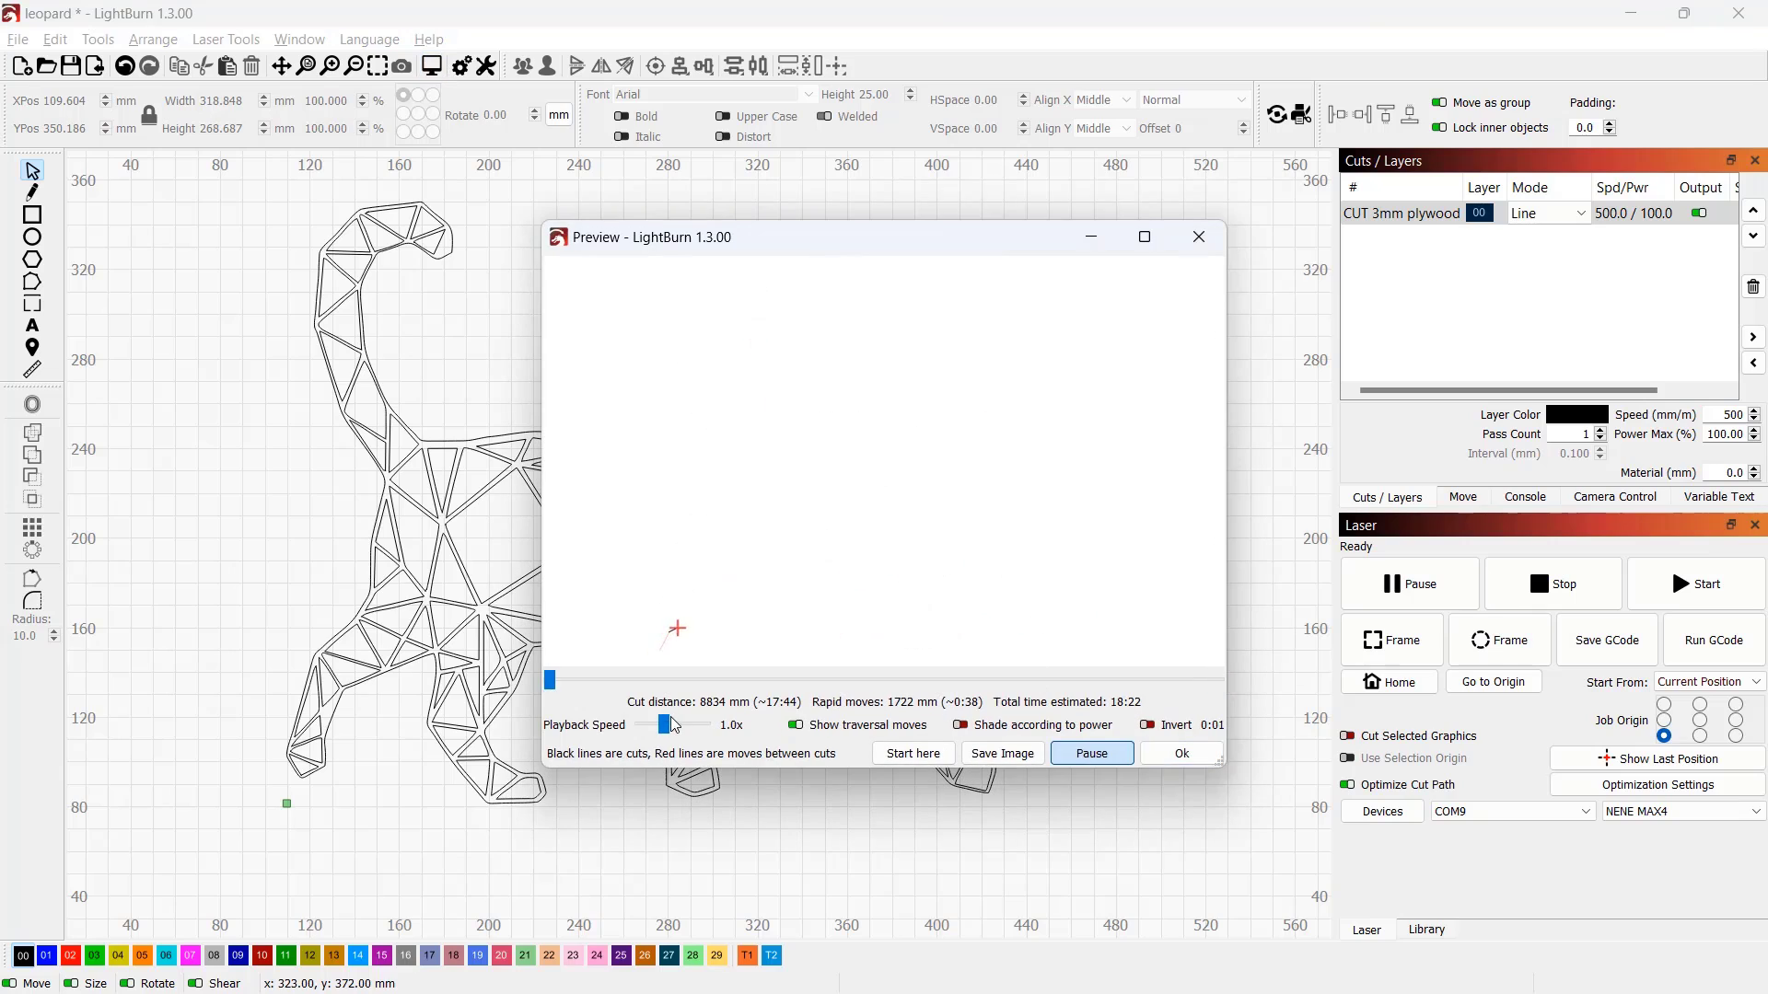
{"action": "left_click_drag", "start_coordinate": [673, 724], "coordinate": [714, 724]}
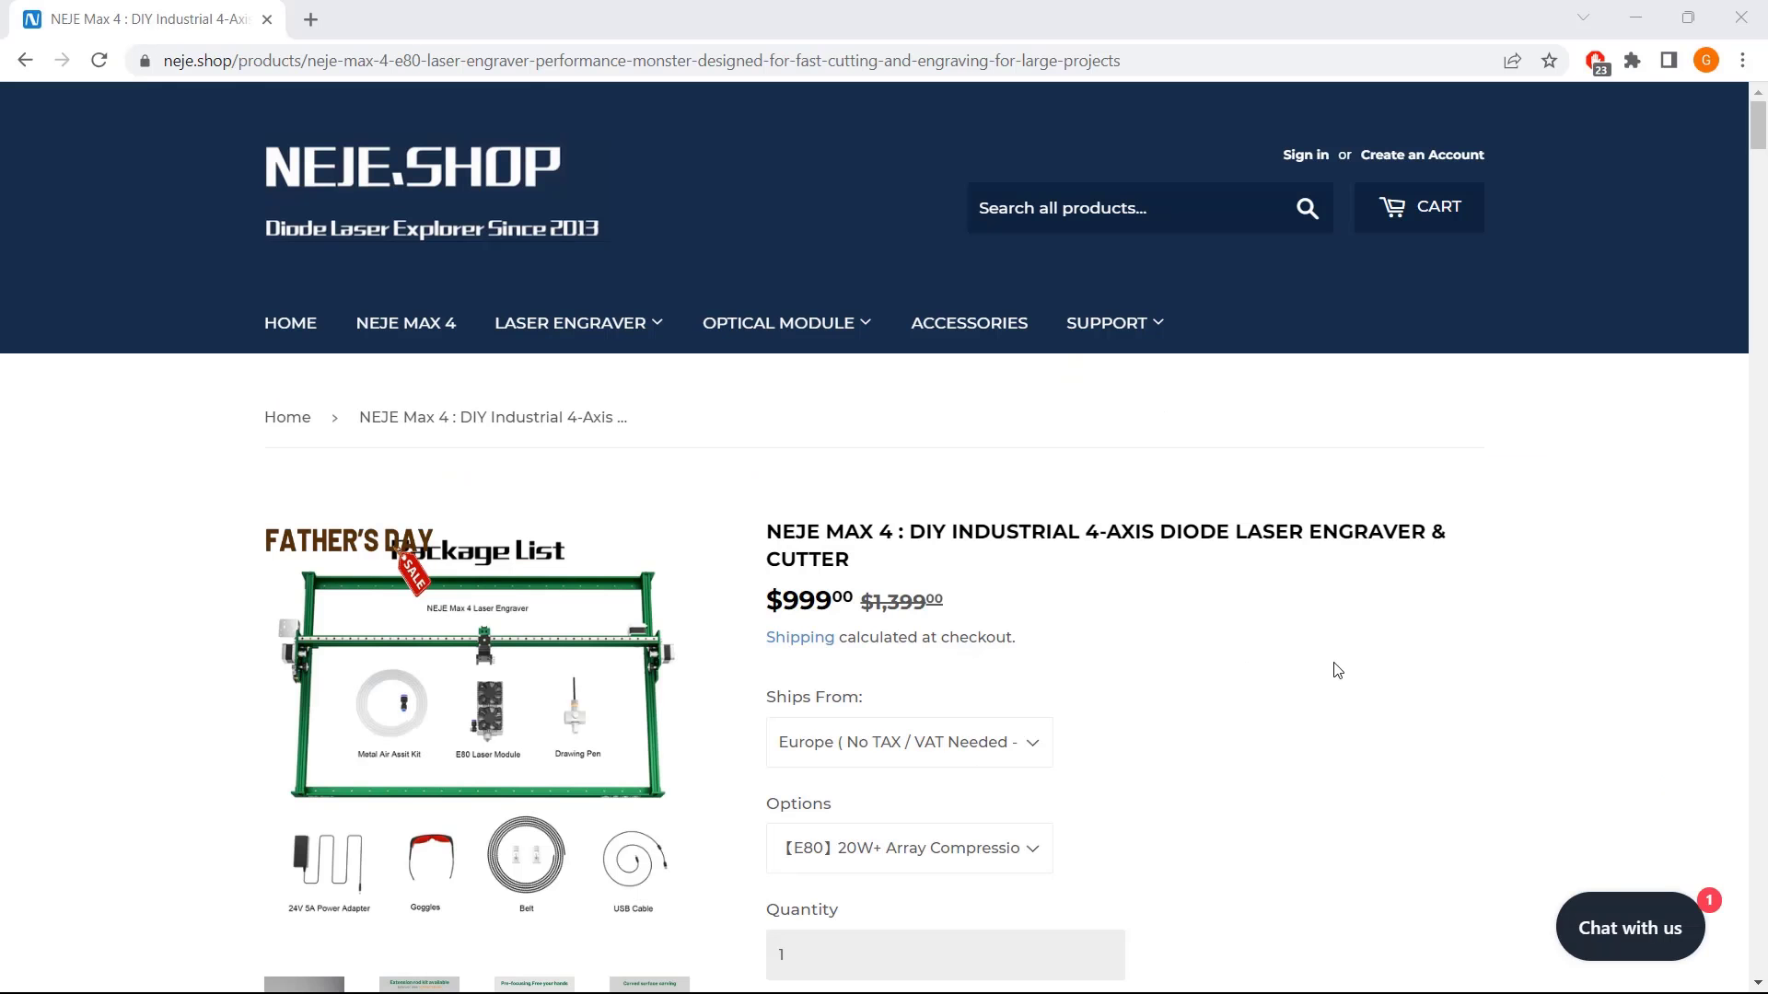
- Set Ships From to United States (Free shipping) on the $999 NEJE Max 4 page
{"action": "scroll", "coordinate": [1289, 649], "scroll_direction": "down", "scroll_amount": 1}
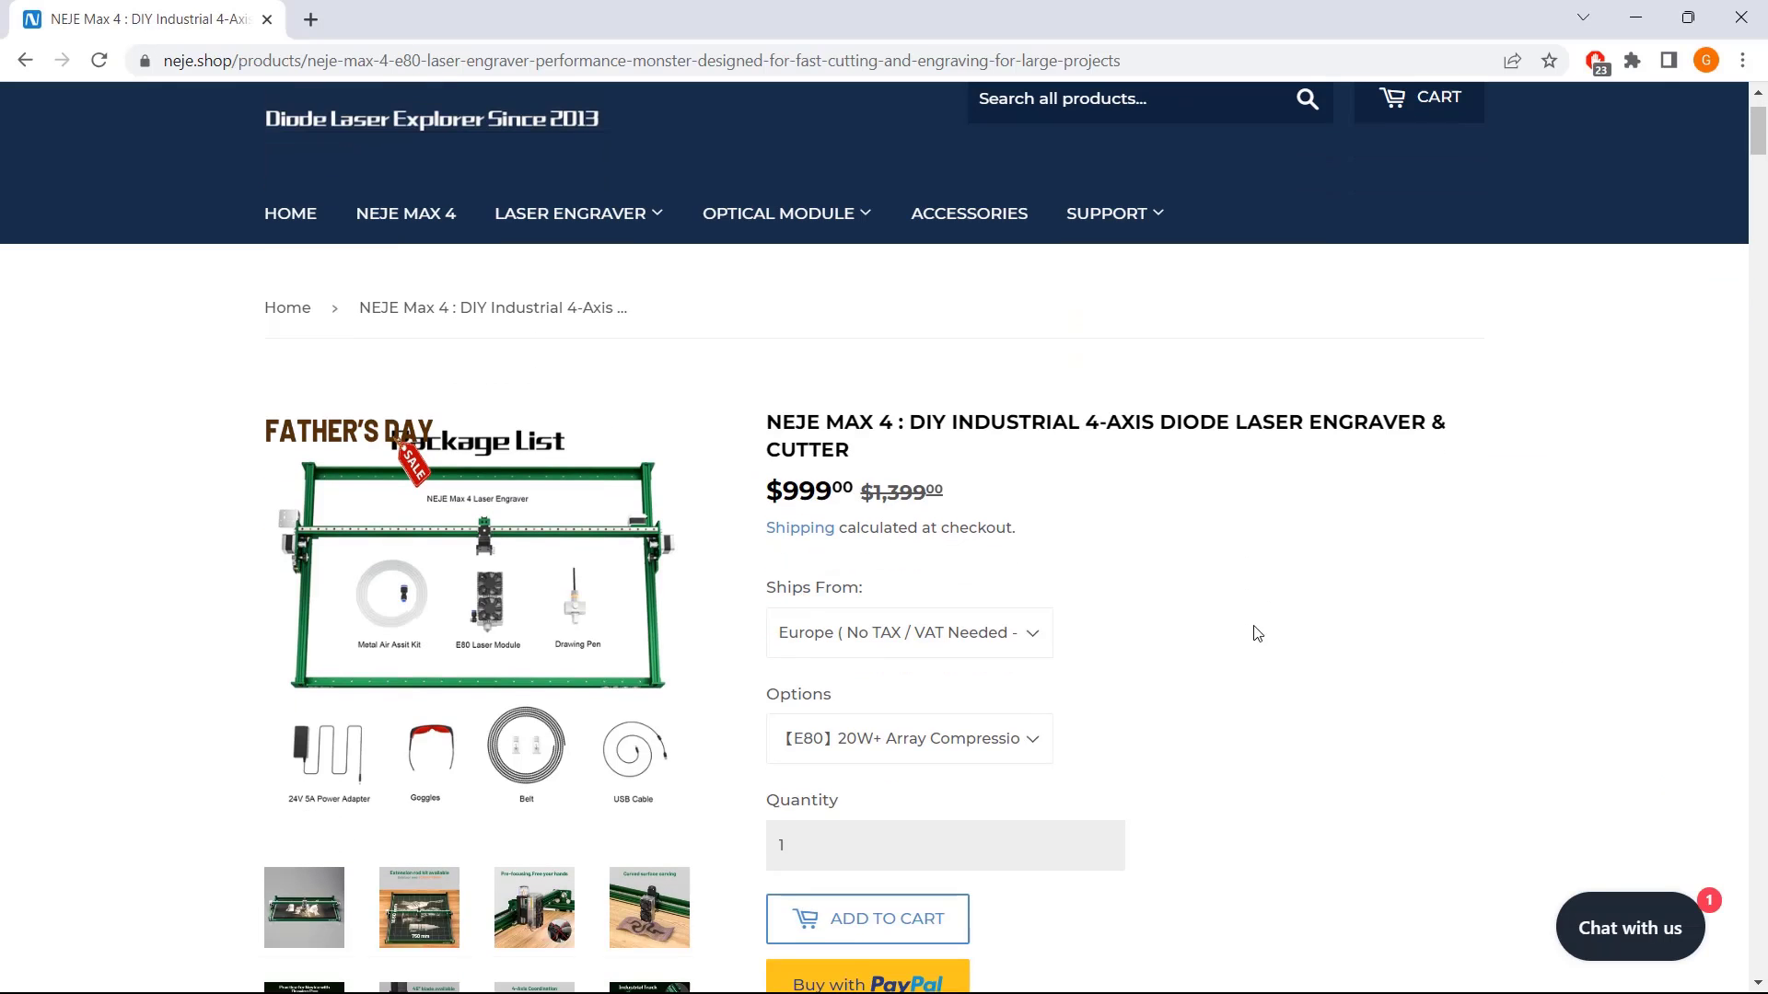
{"action": "left_click", "coordinate": [920, 626]}
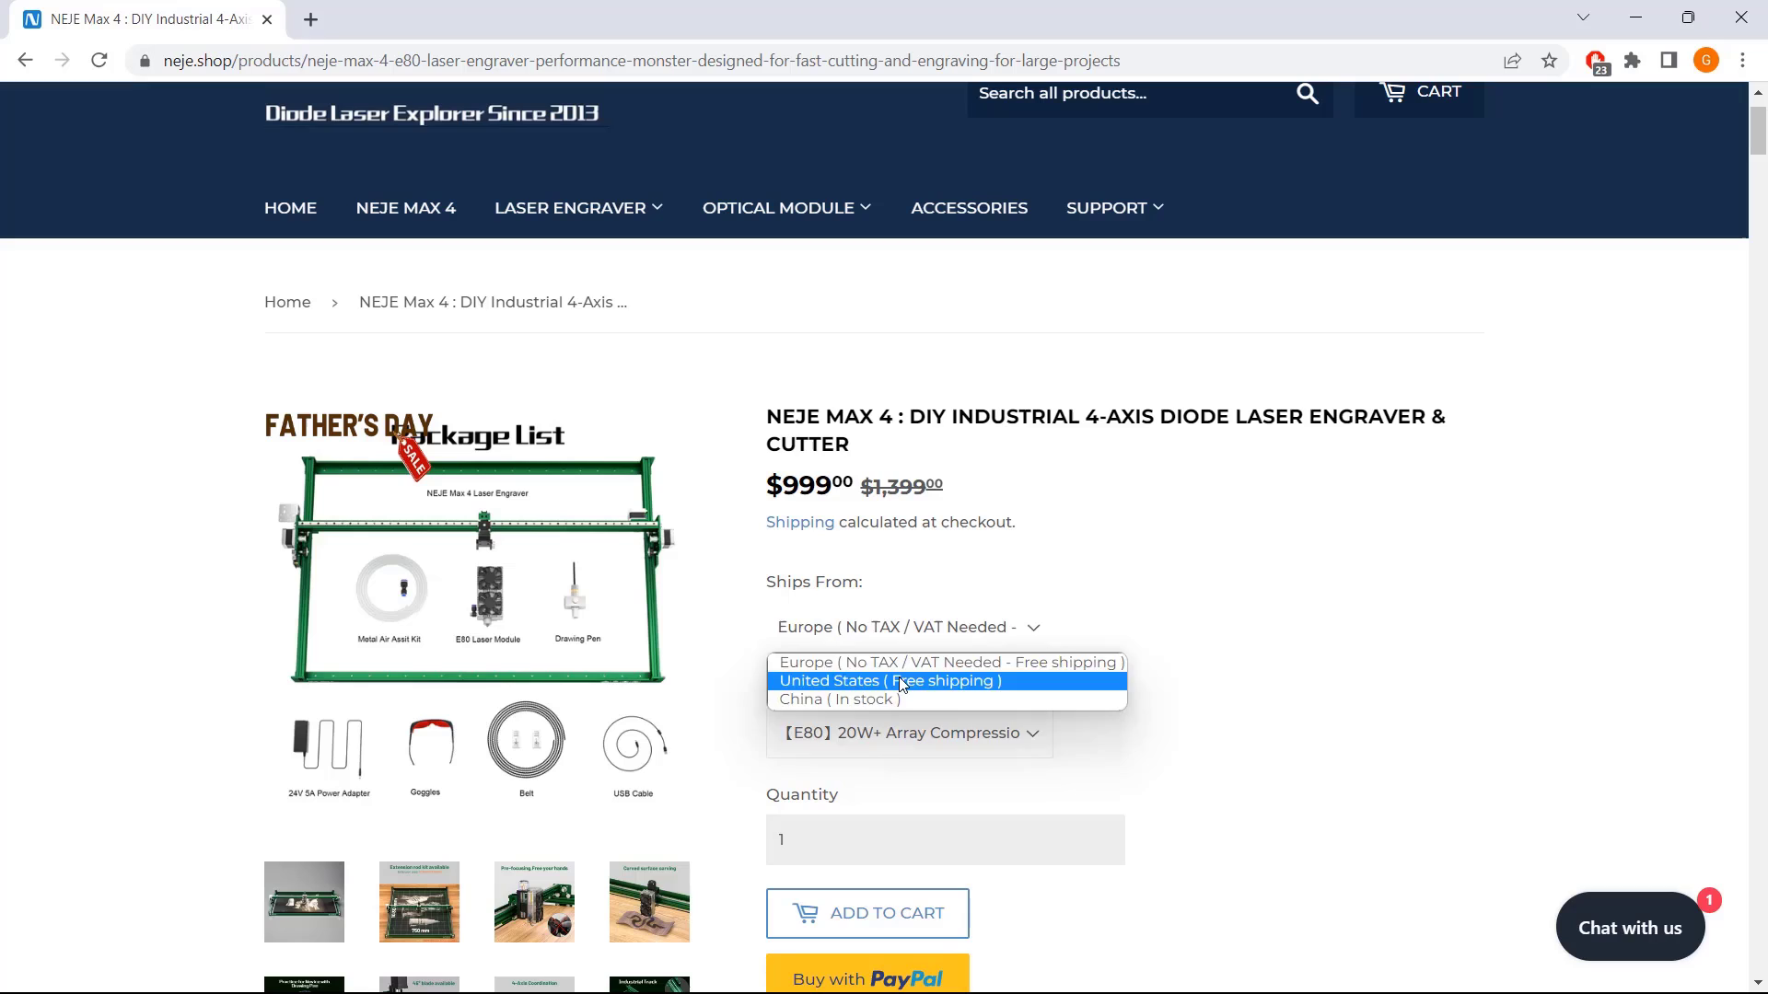
{"action": "left_click", "coordinate": [907, 681]}
{"action": "scroll", "coordinate": [1207, 677], "scroll_direction": "down", "scroll_amount": 1}
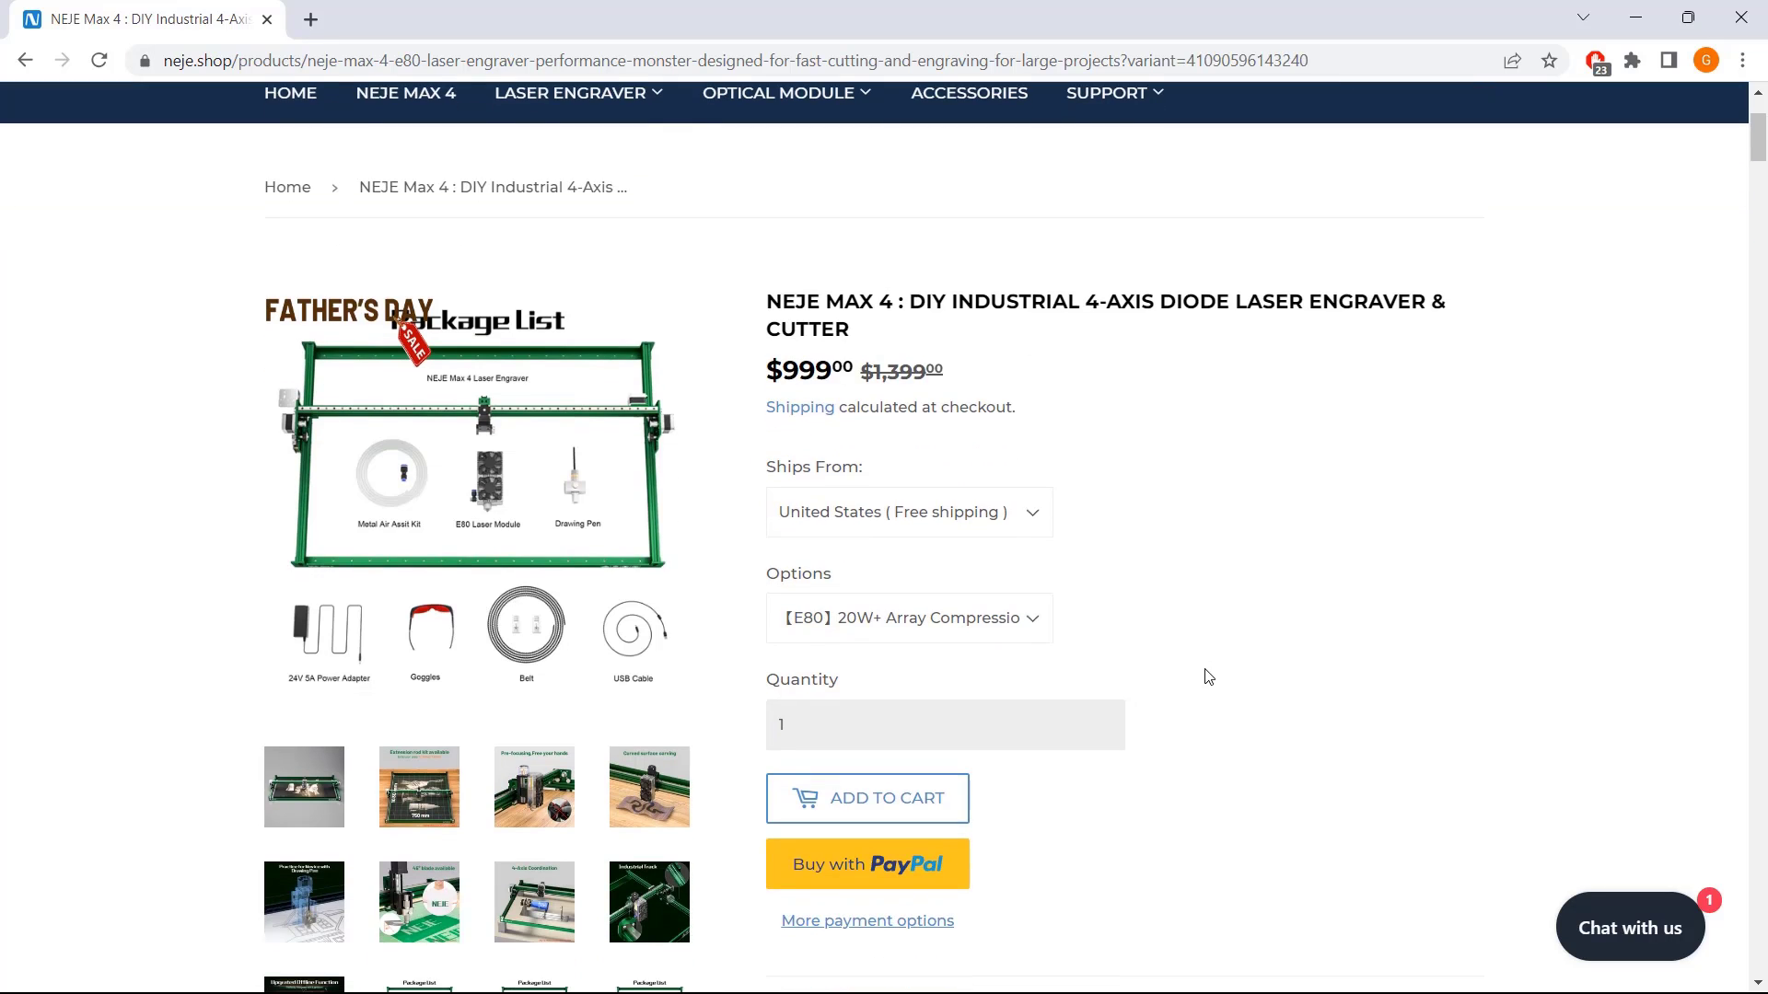